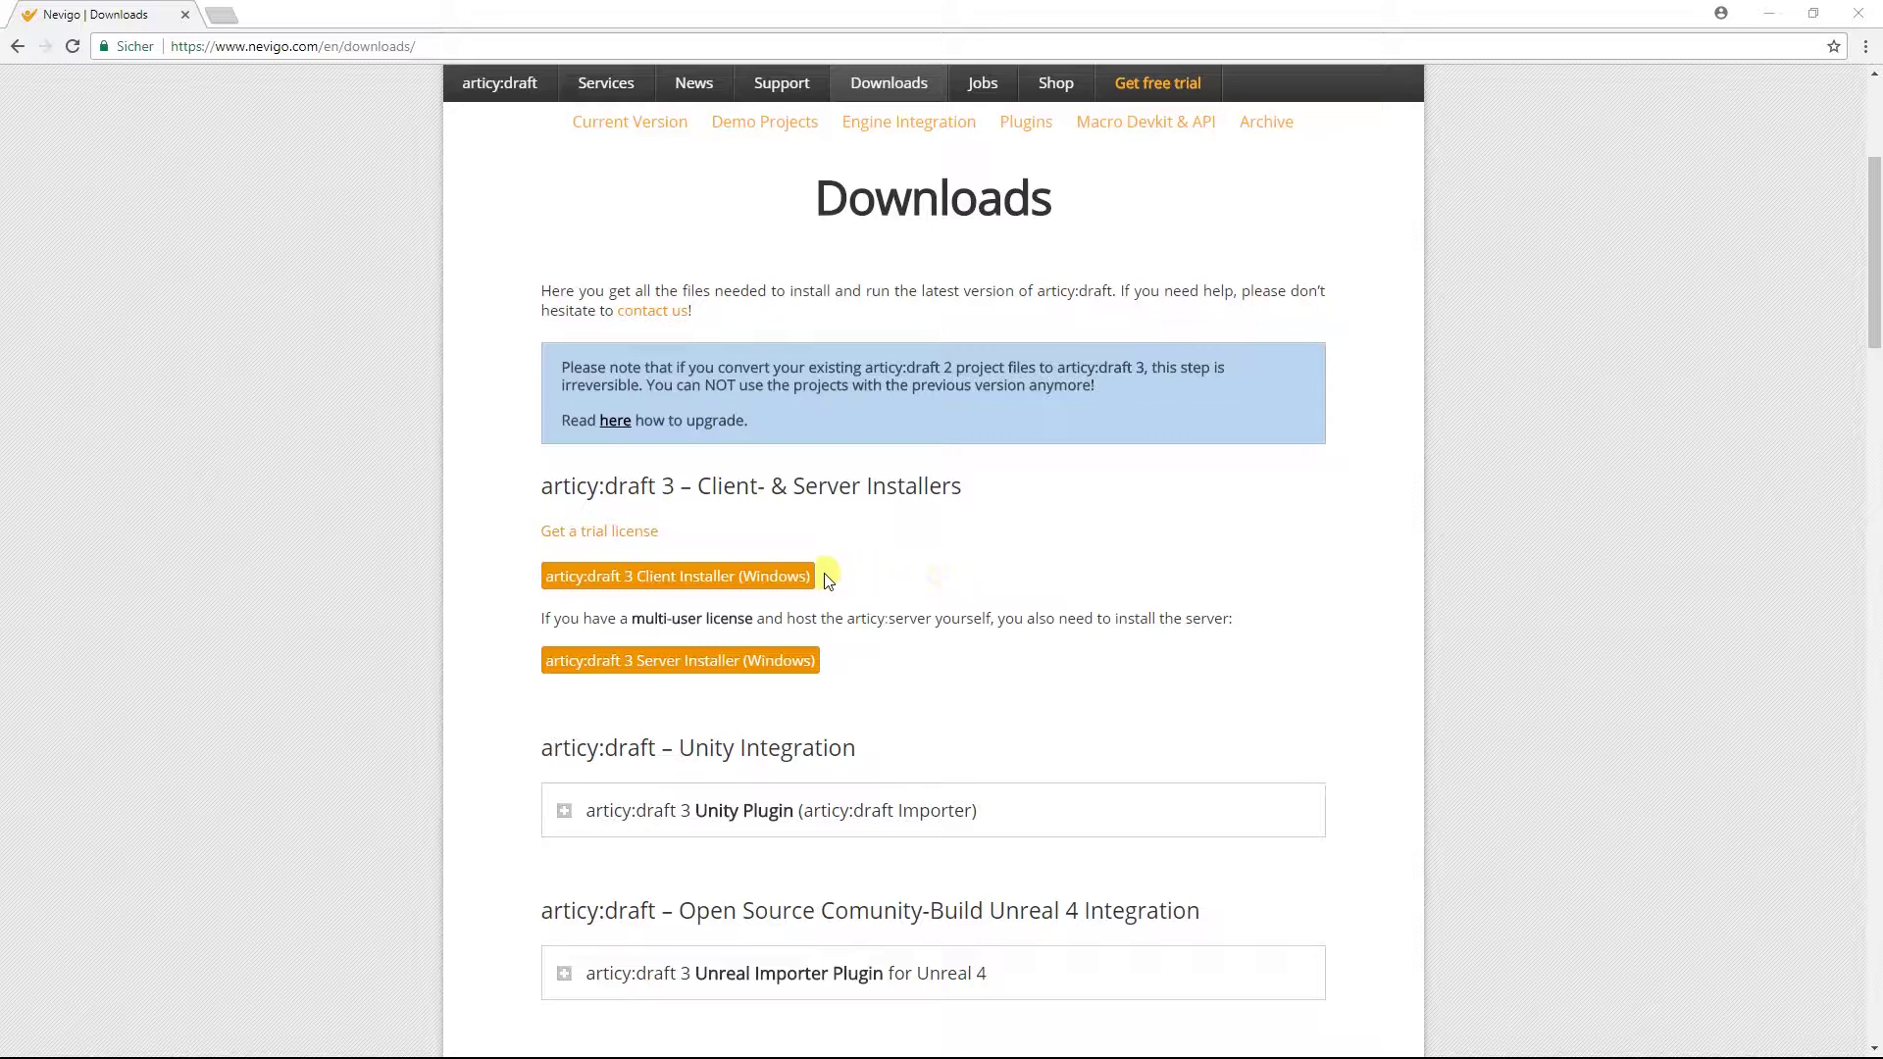
# Download the articy:draft 3 Client Installer (Windows) from the Nevigo downloads page.
pyautogui.click(763, 579)
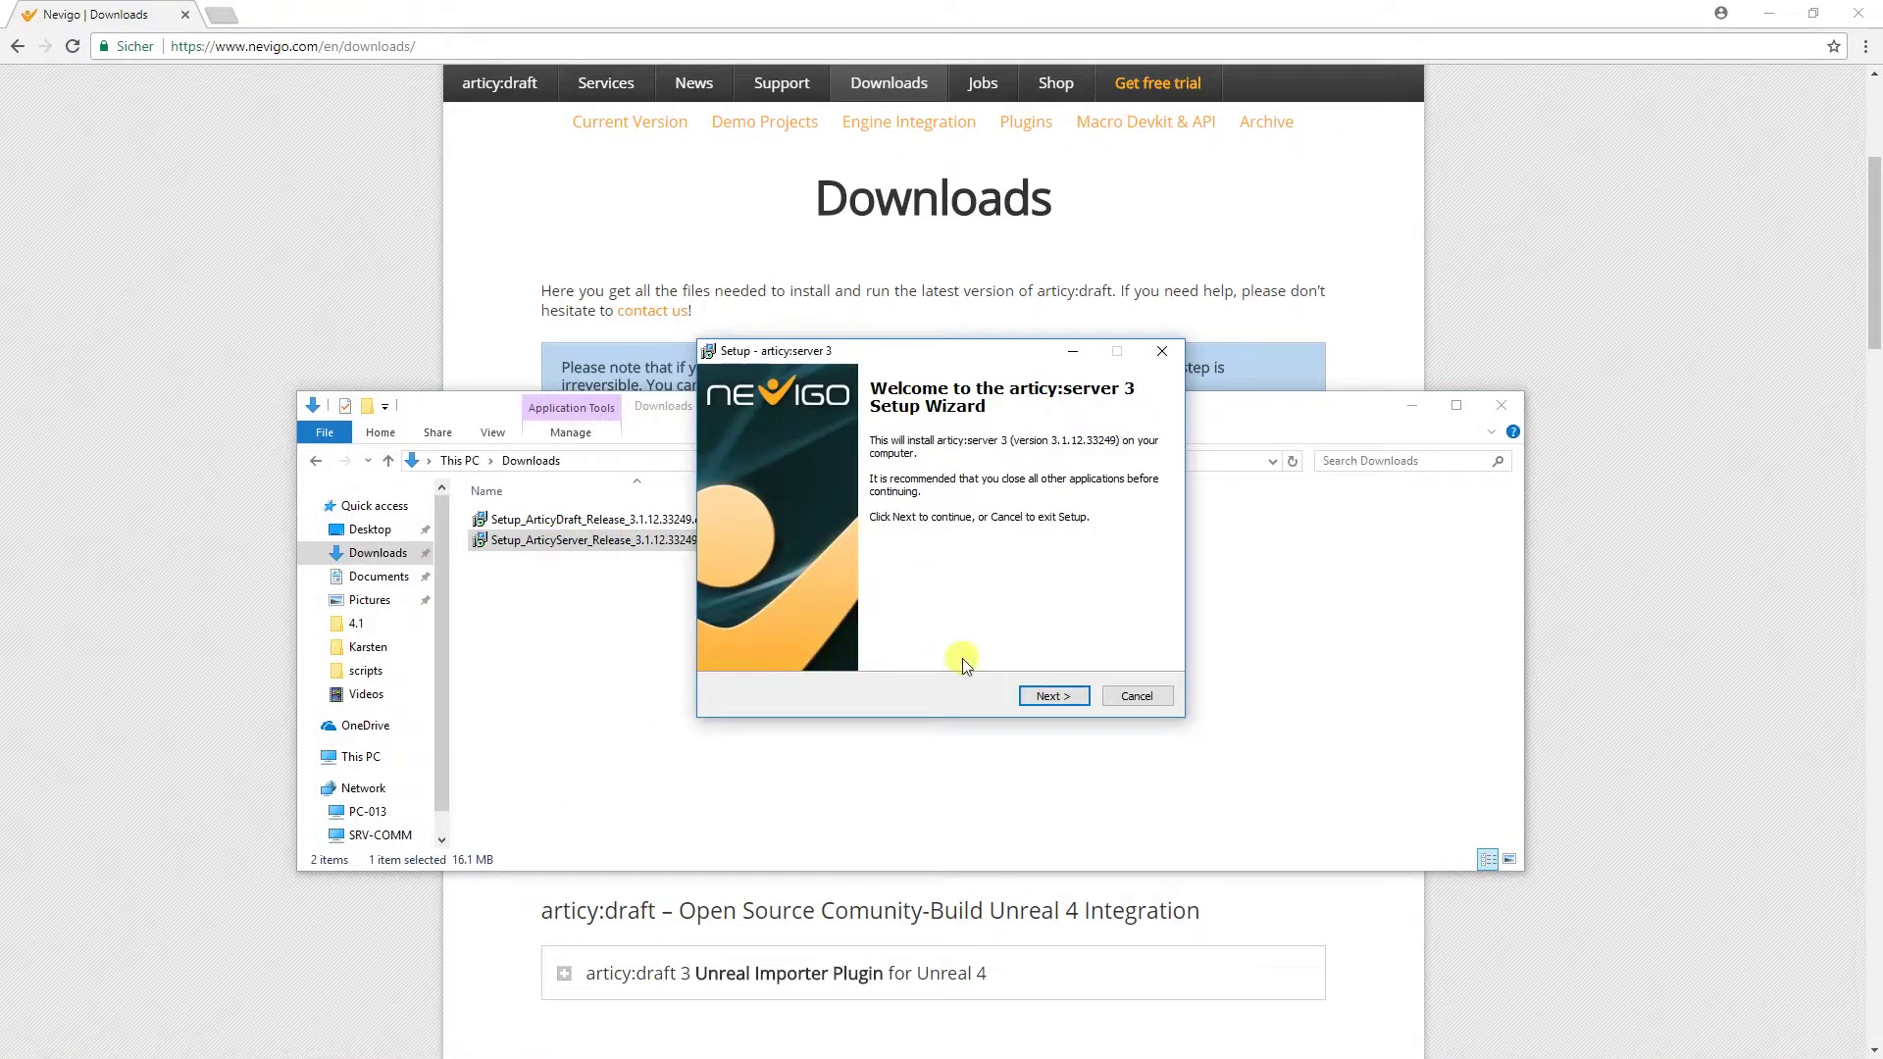
# Install articy:server 3 with the EULA accepted, no licence key, and the default location.
pyautogui.click(1054, 695)
pyautogui.click(839, 632)
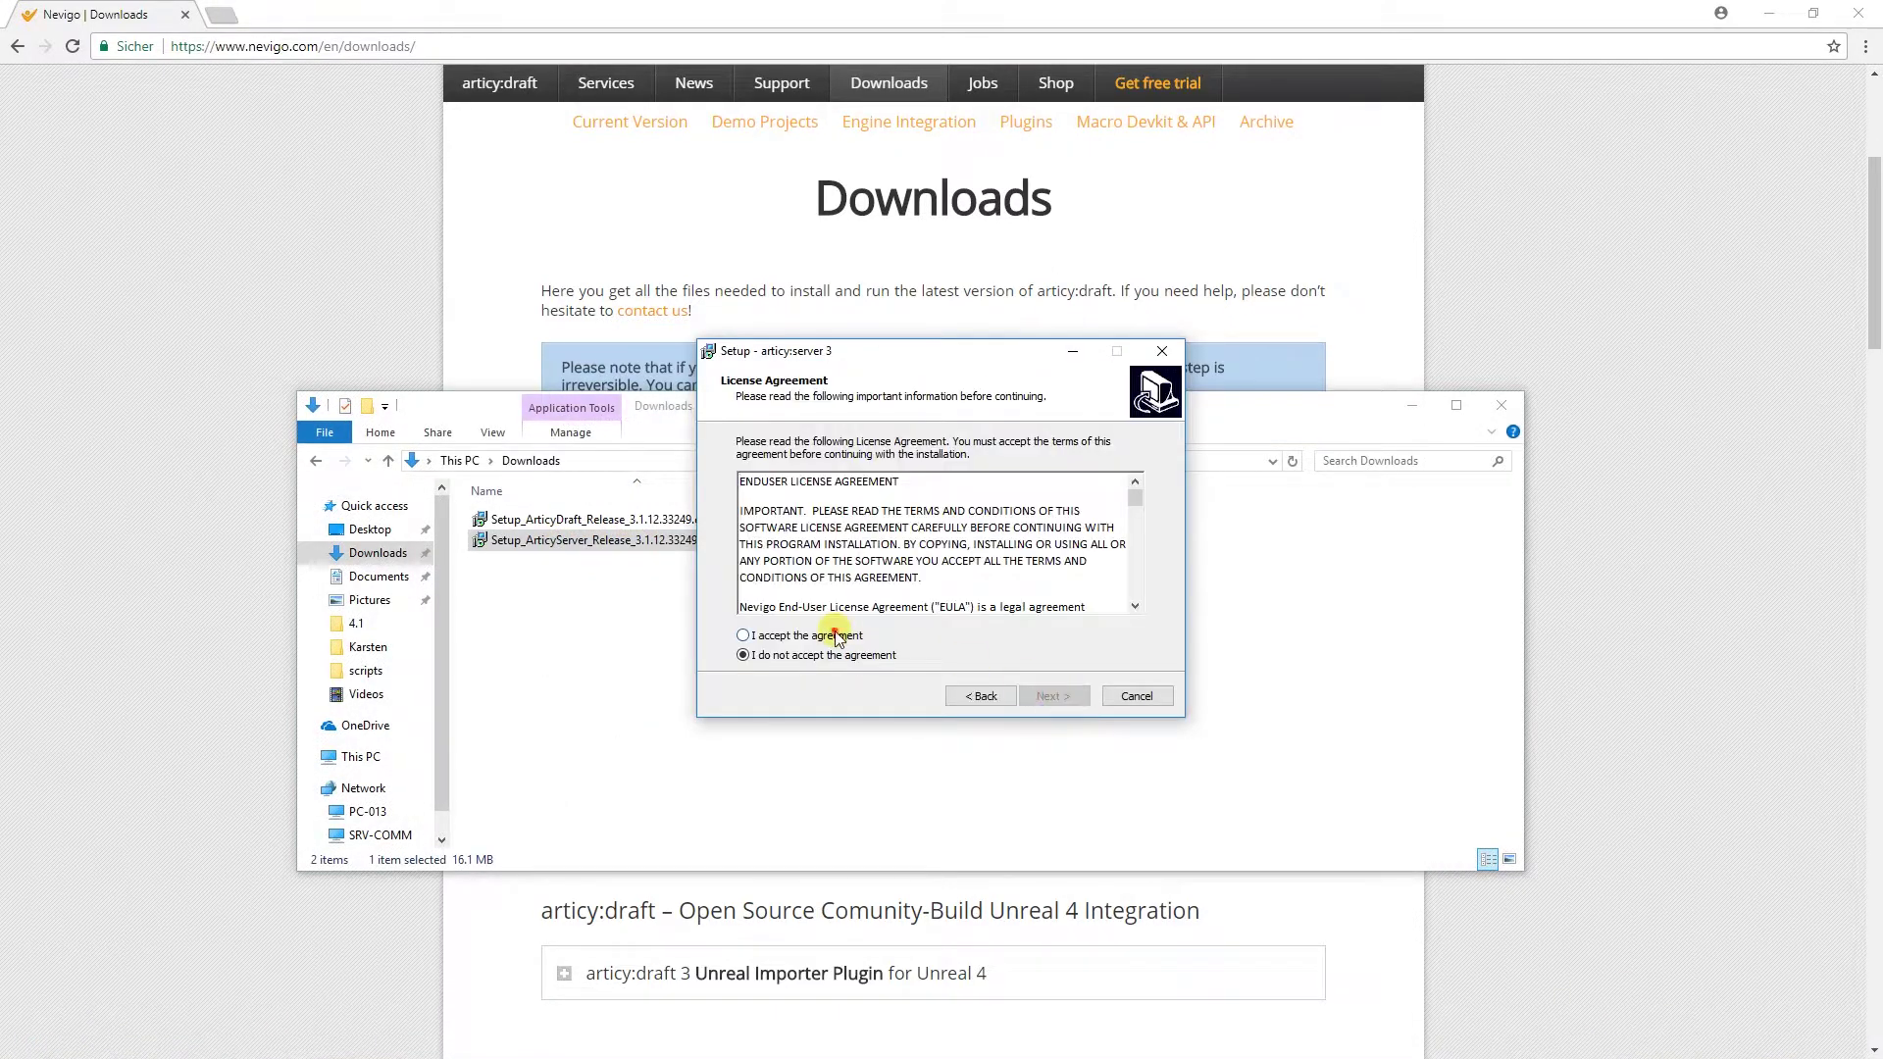
pyautogui.click(1054, 696)
pyautogui.click(1055, 697)
pyautogui.click(1055, 697)
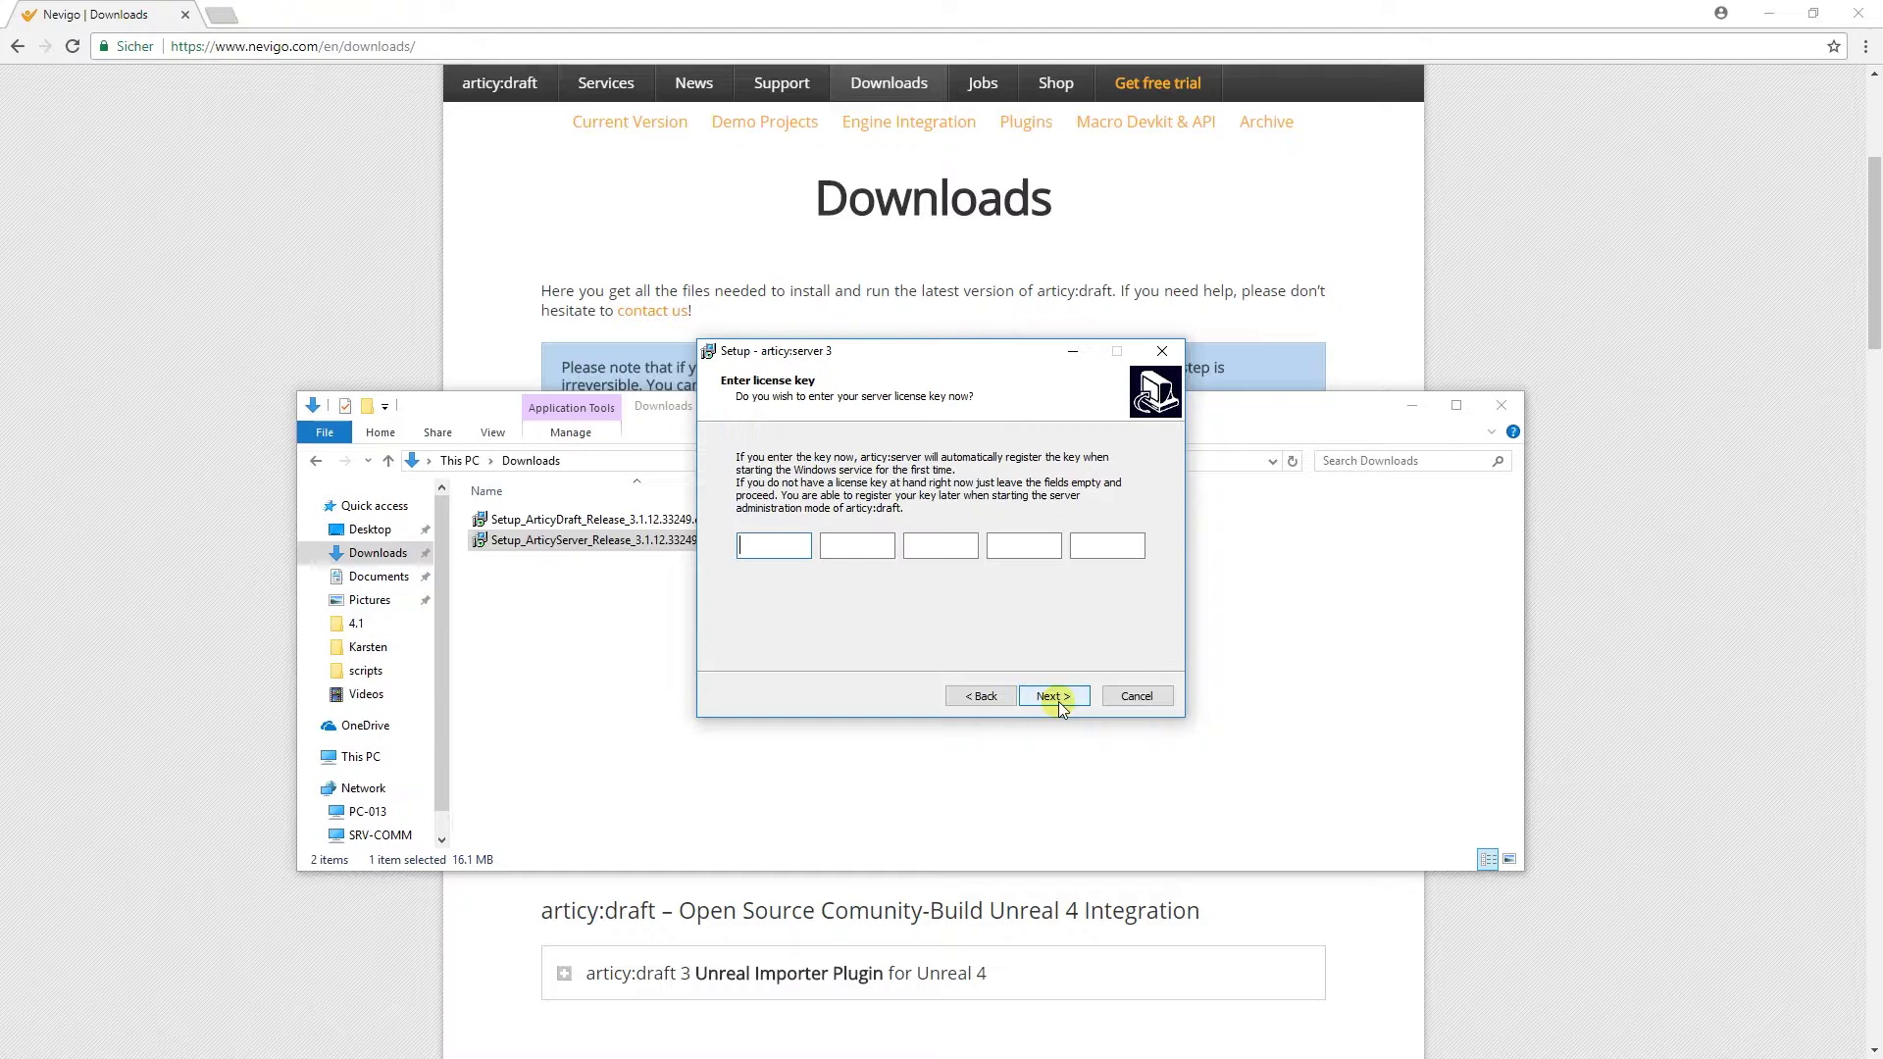
pyautogui.click(1056, 698)
pyautogui.click(1055, 697)
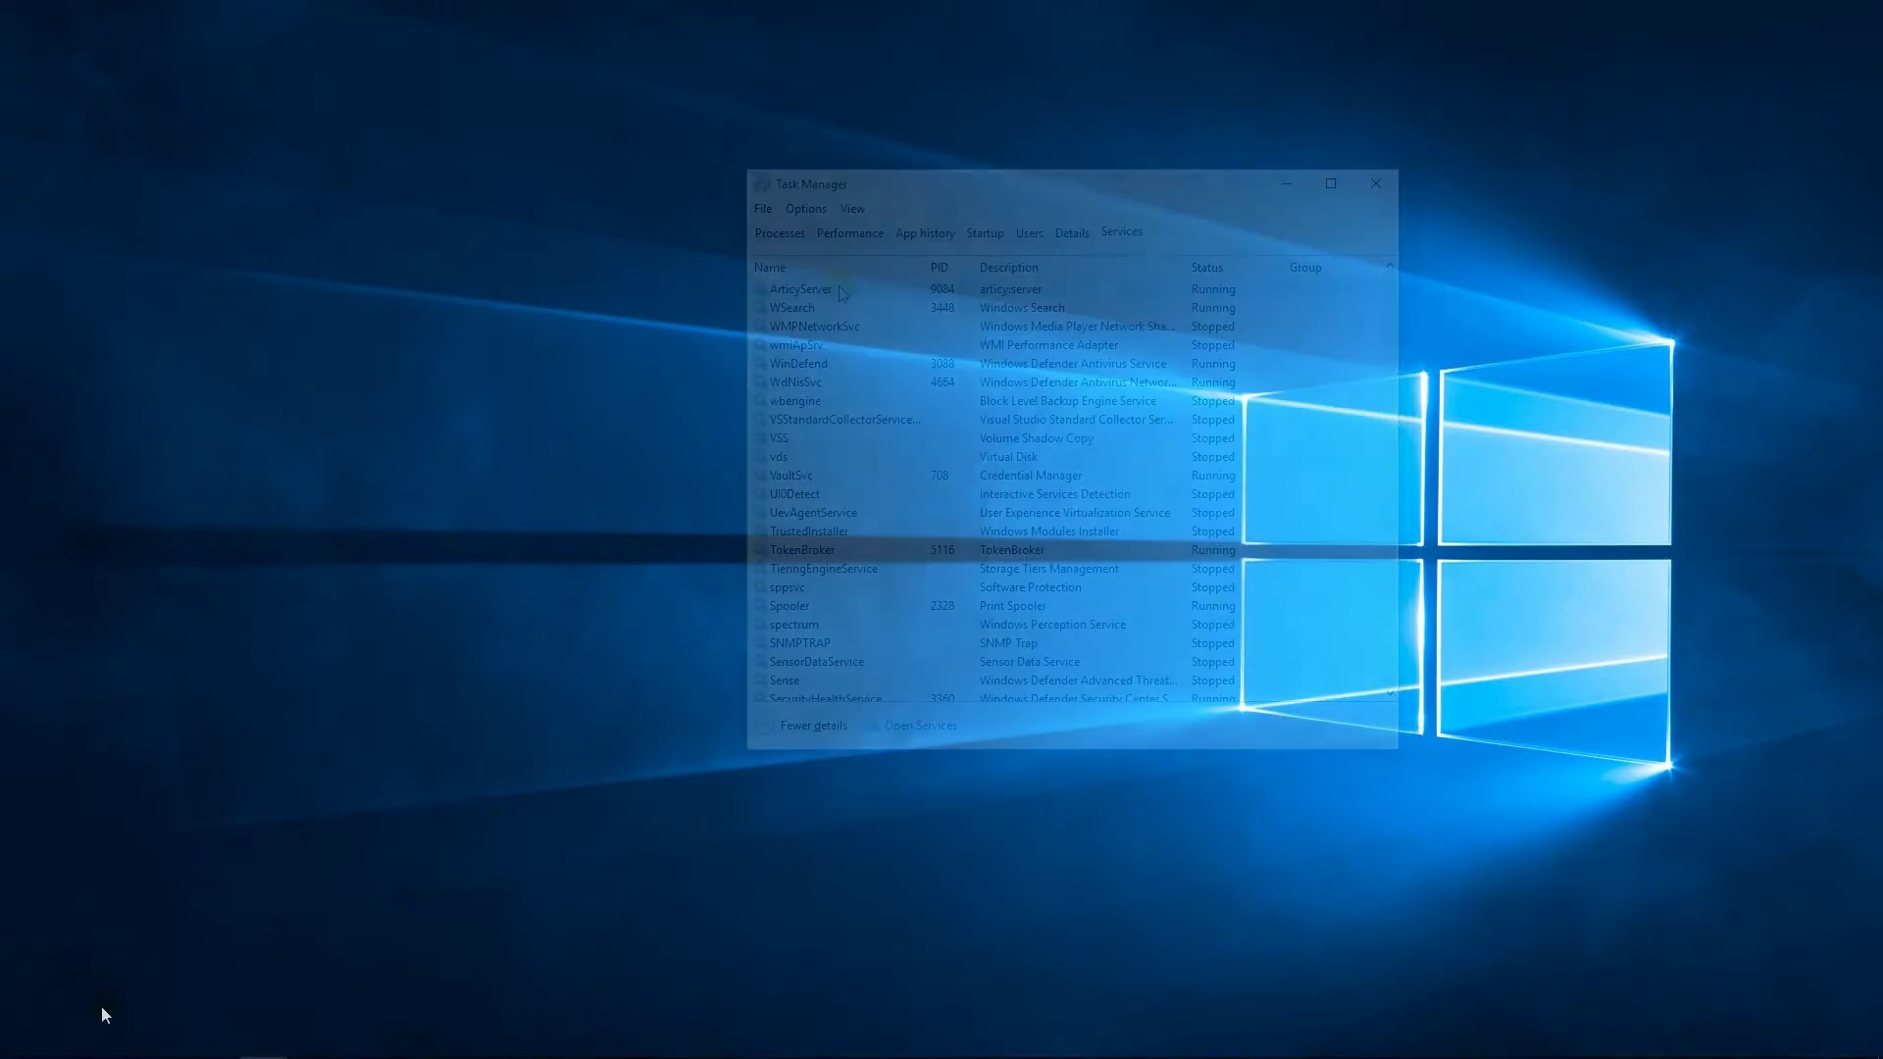
# Expand the articy draft 3 program folder in the Start menu's app list.
pyautogui.click(14, 1045)
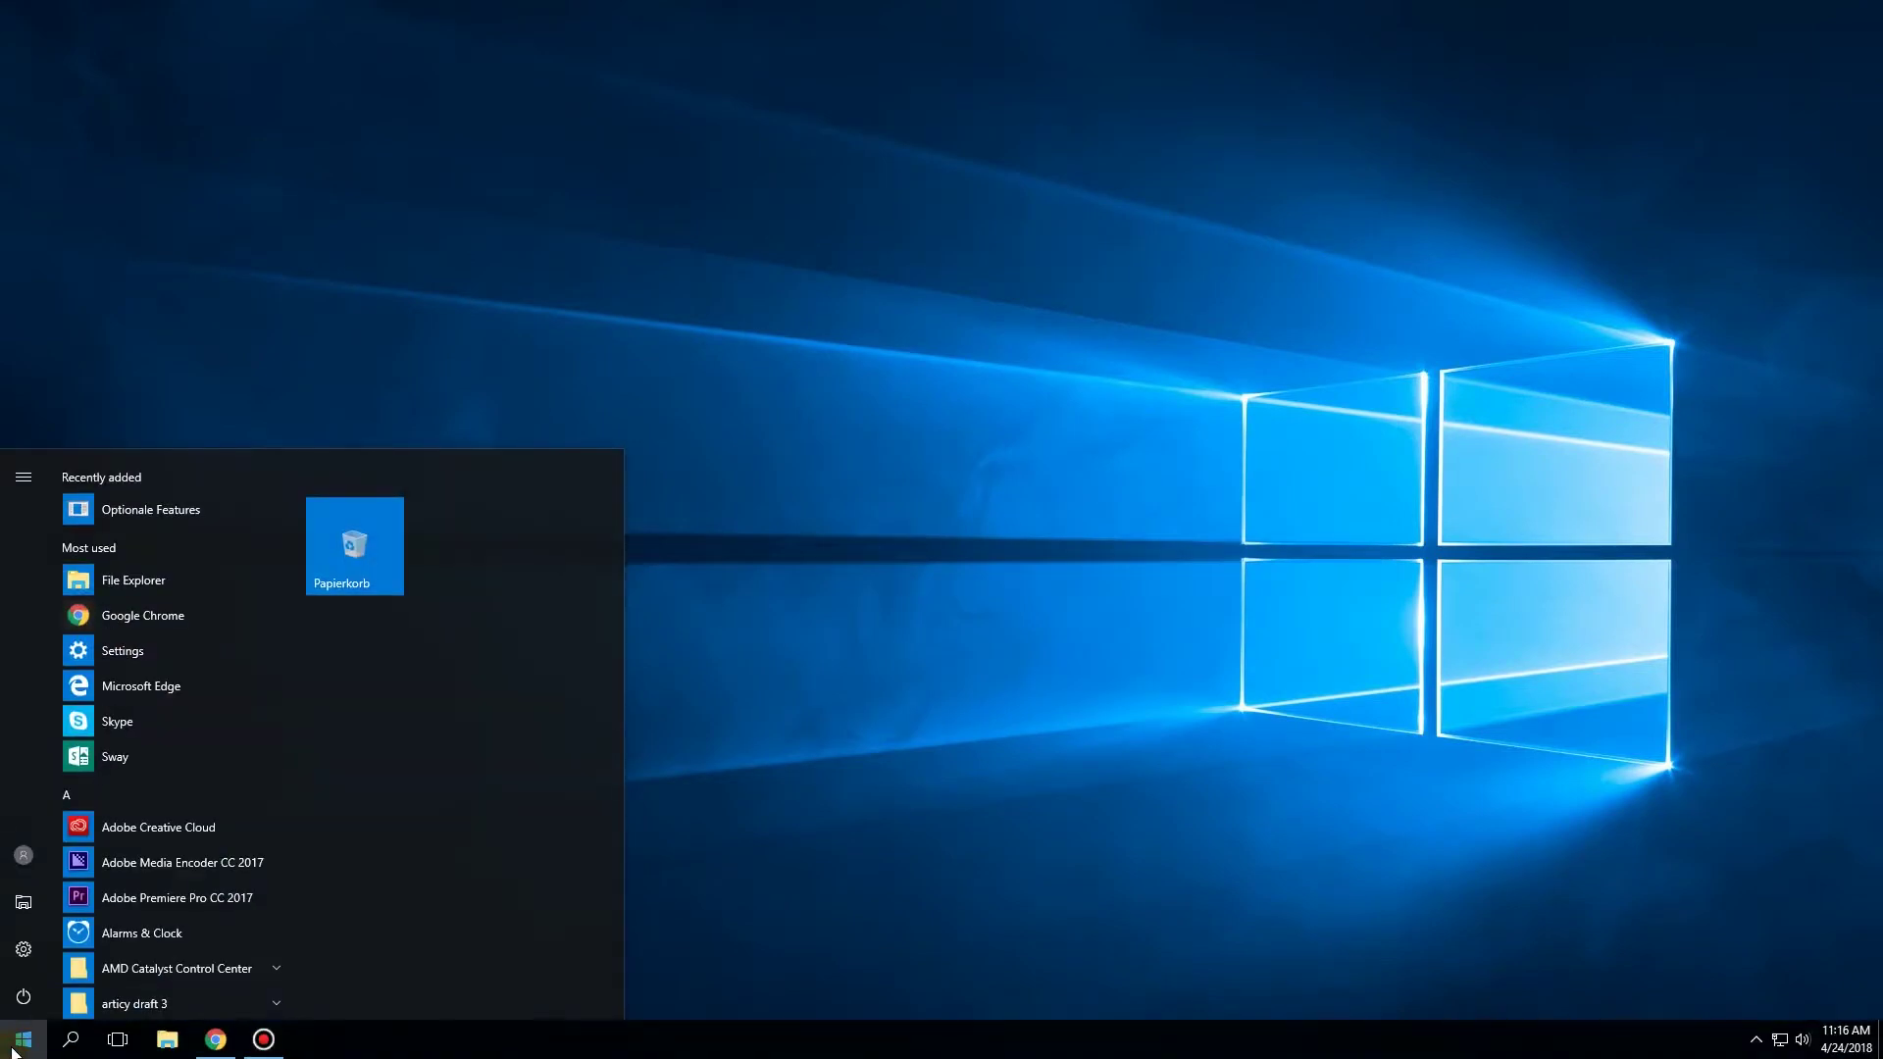
pyautogui.scroll(-3, 194, 910)
pyautogui.click(276, 746)
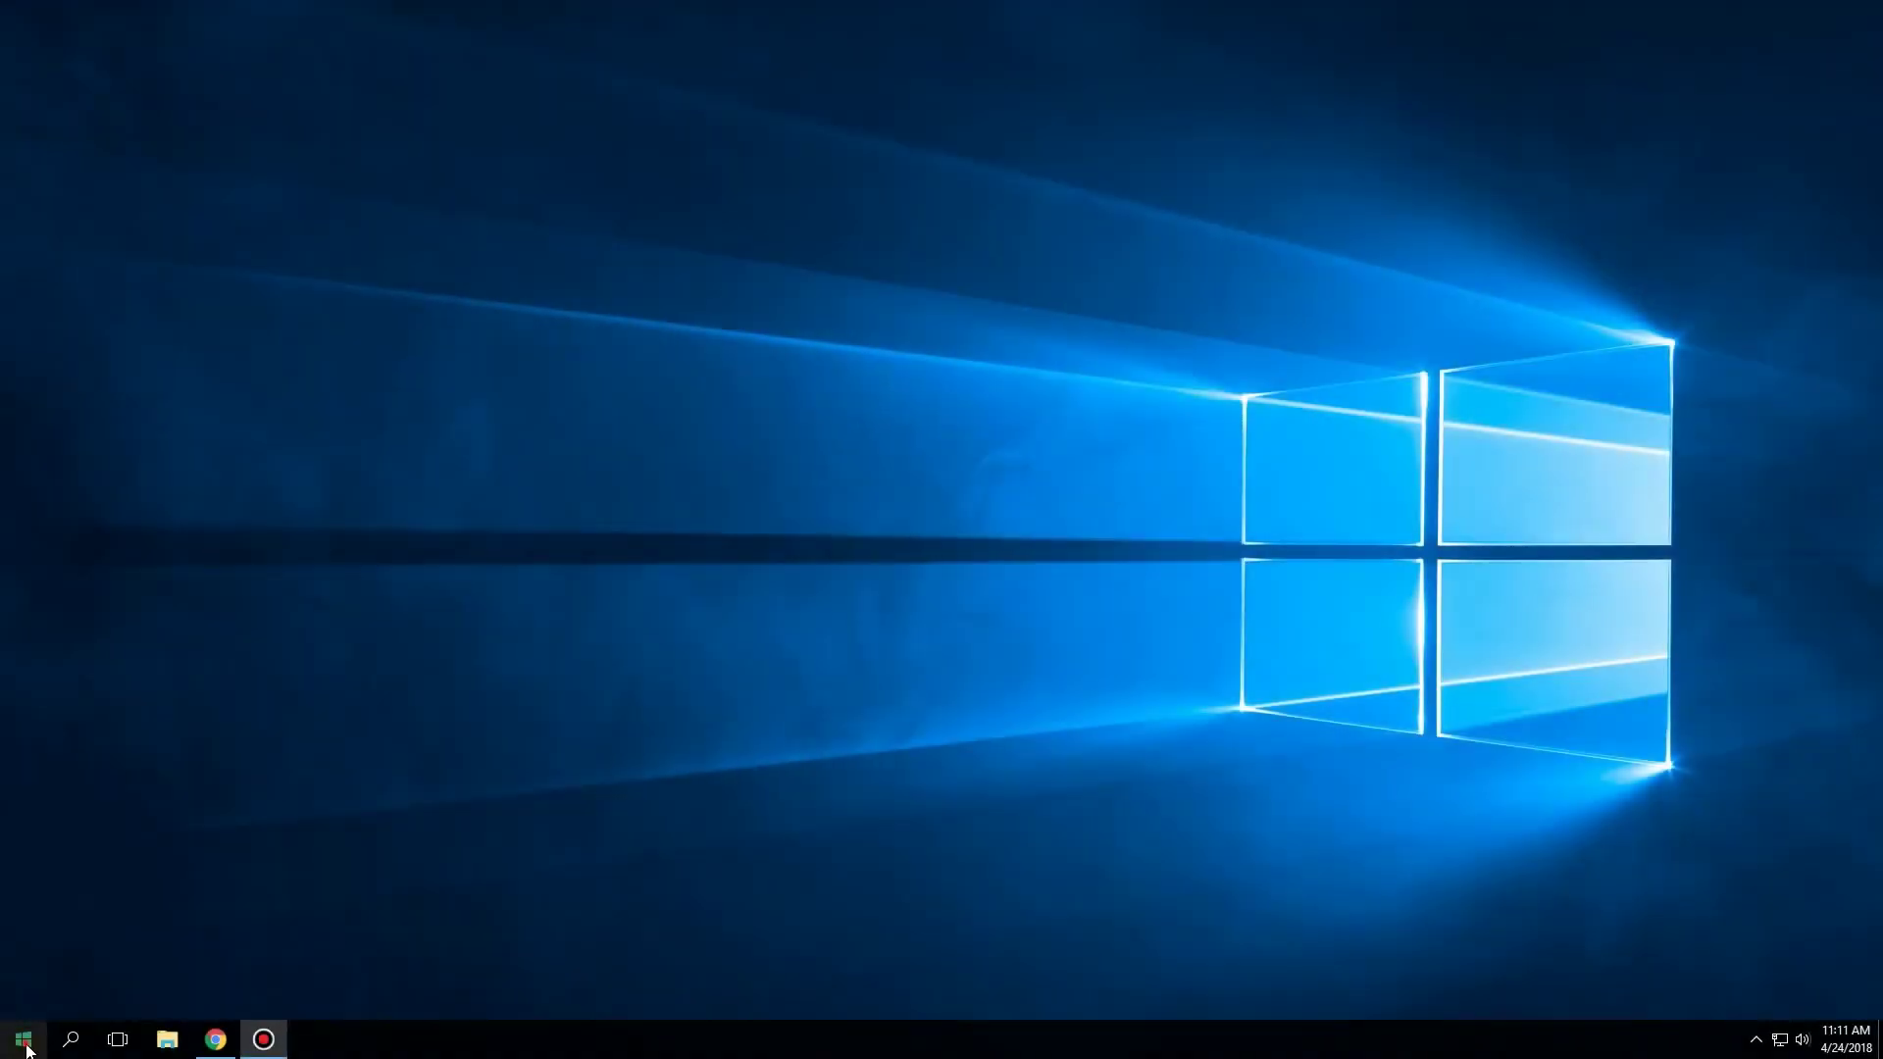
# Go to Settings > System > About to read the PC name PC-014.
pyautogui.click(25, 1042)
pyautogui.click(23, 948)
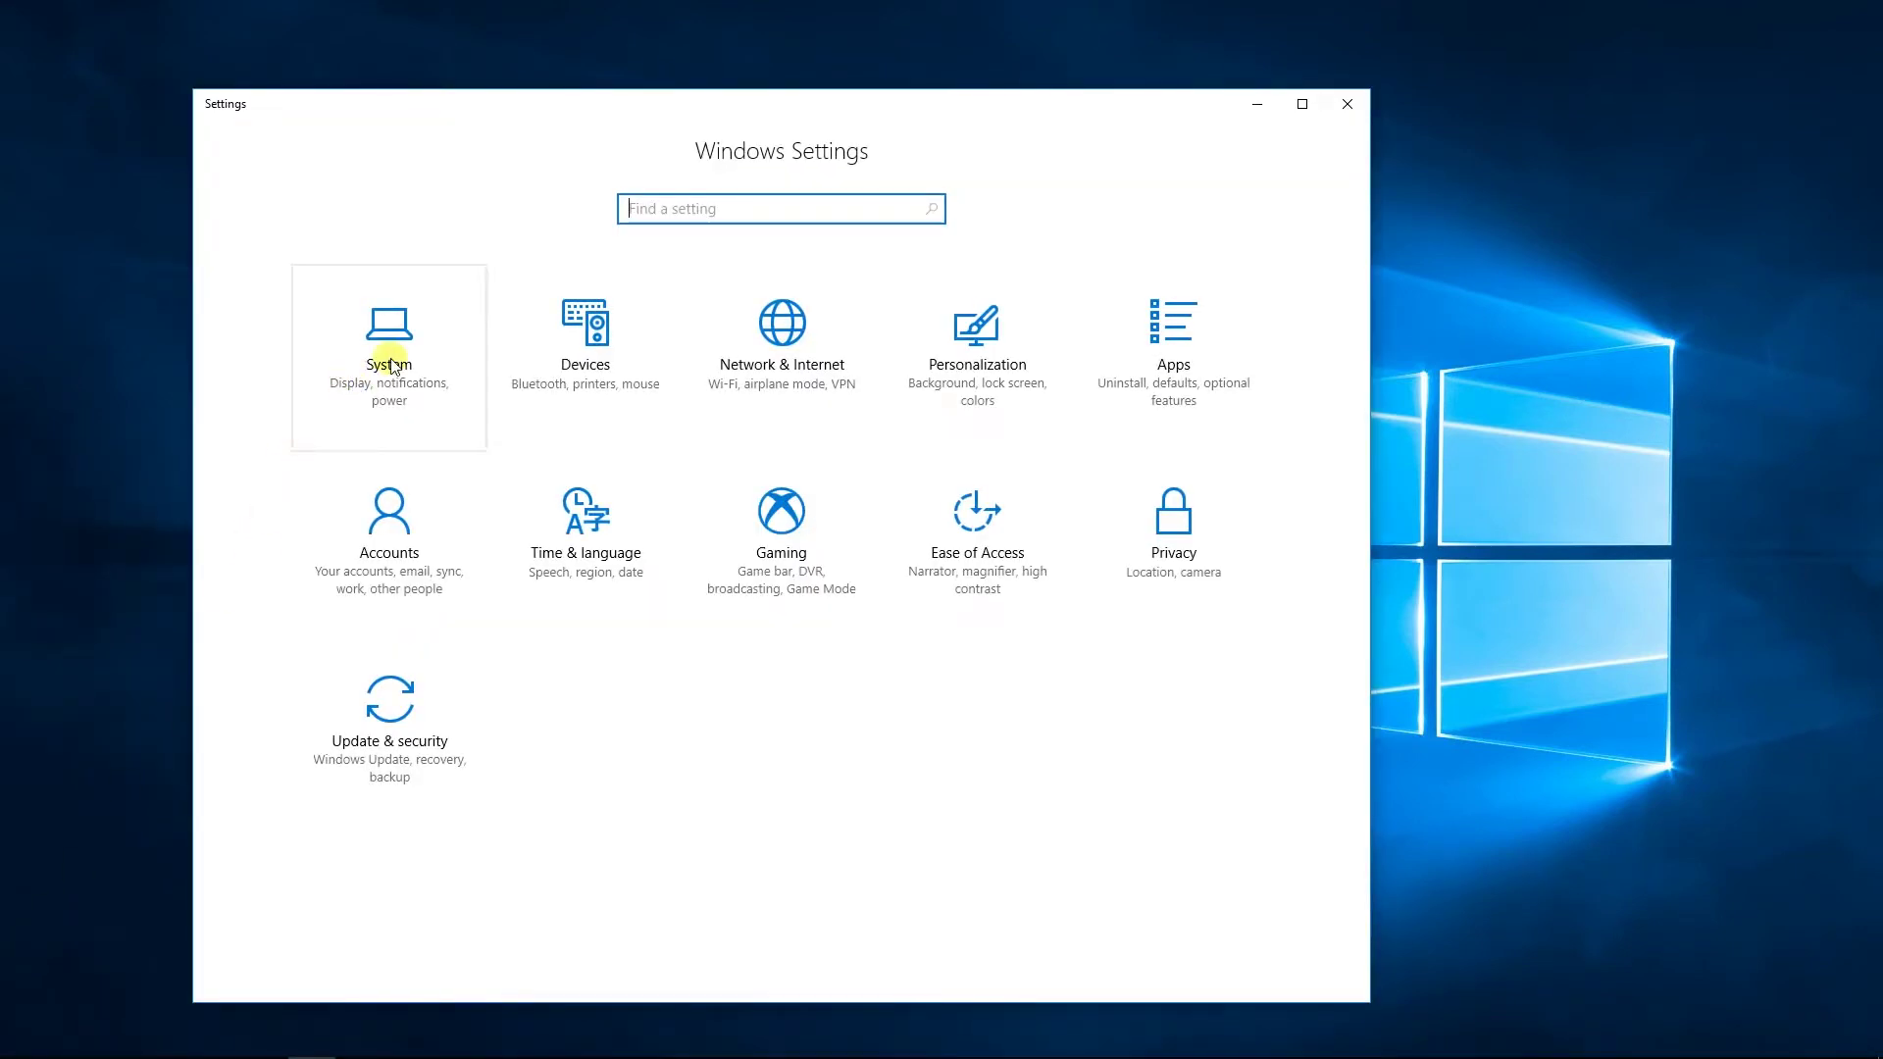
pyautogui.click(390, 363)
pyautogui.click(468, 357)
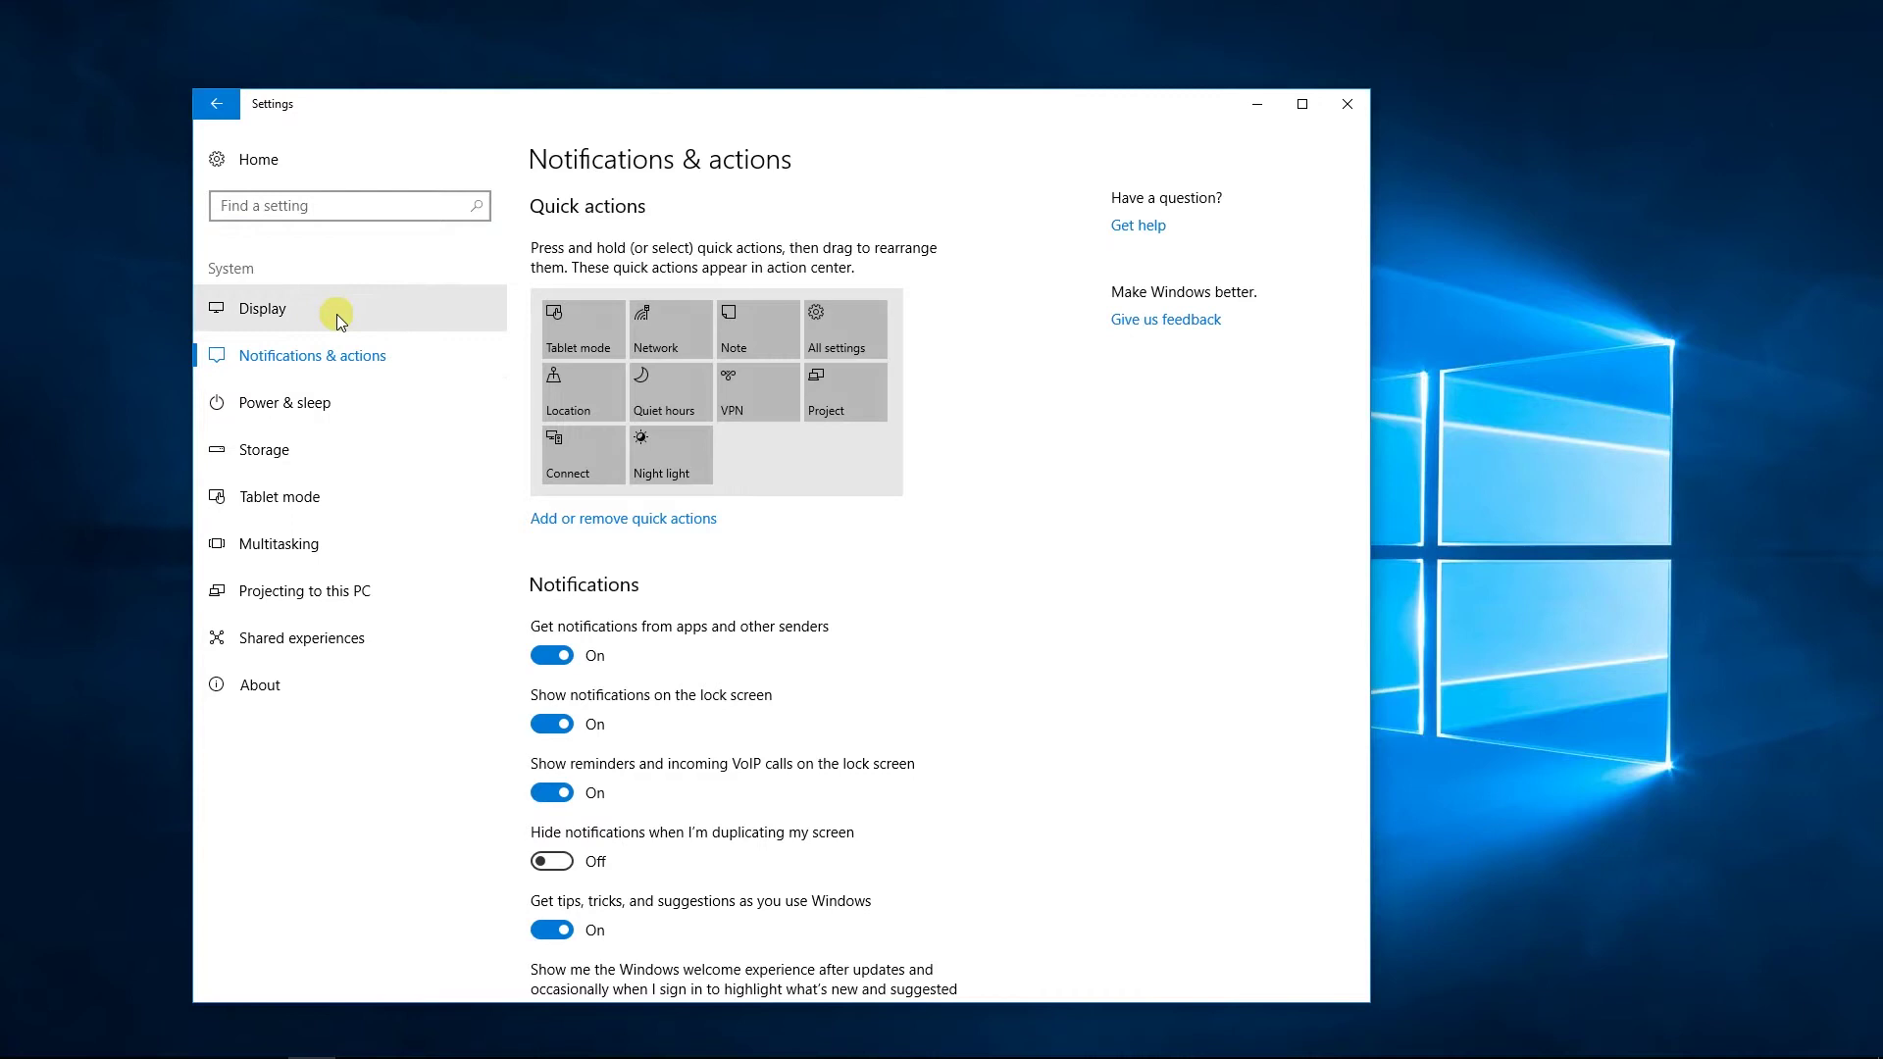
pyautogui.click(275, 684)
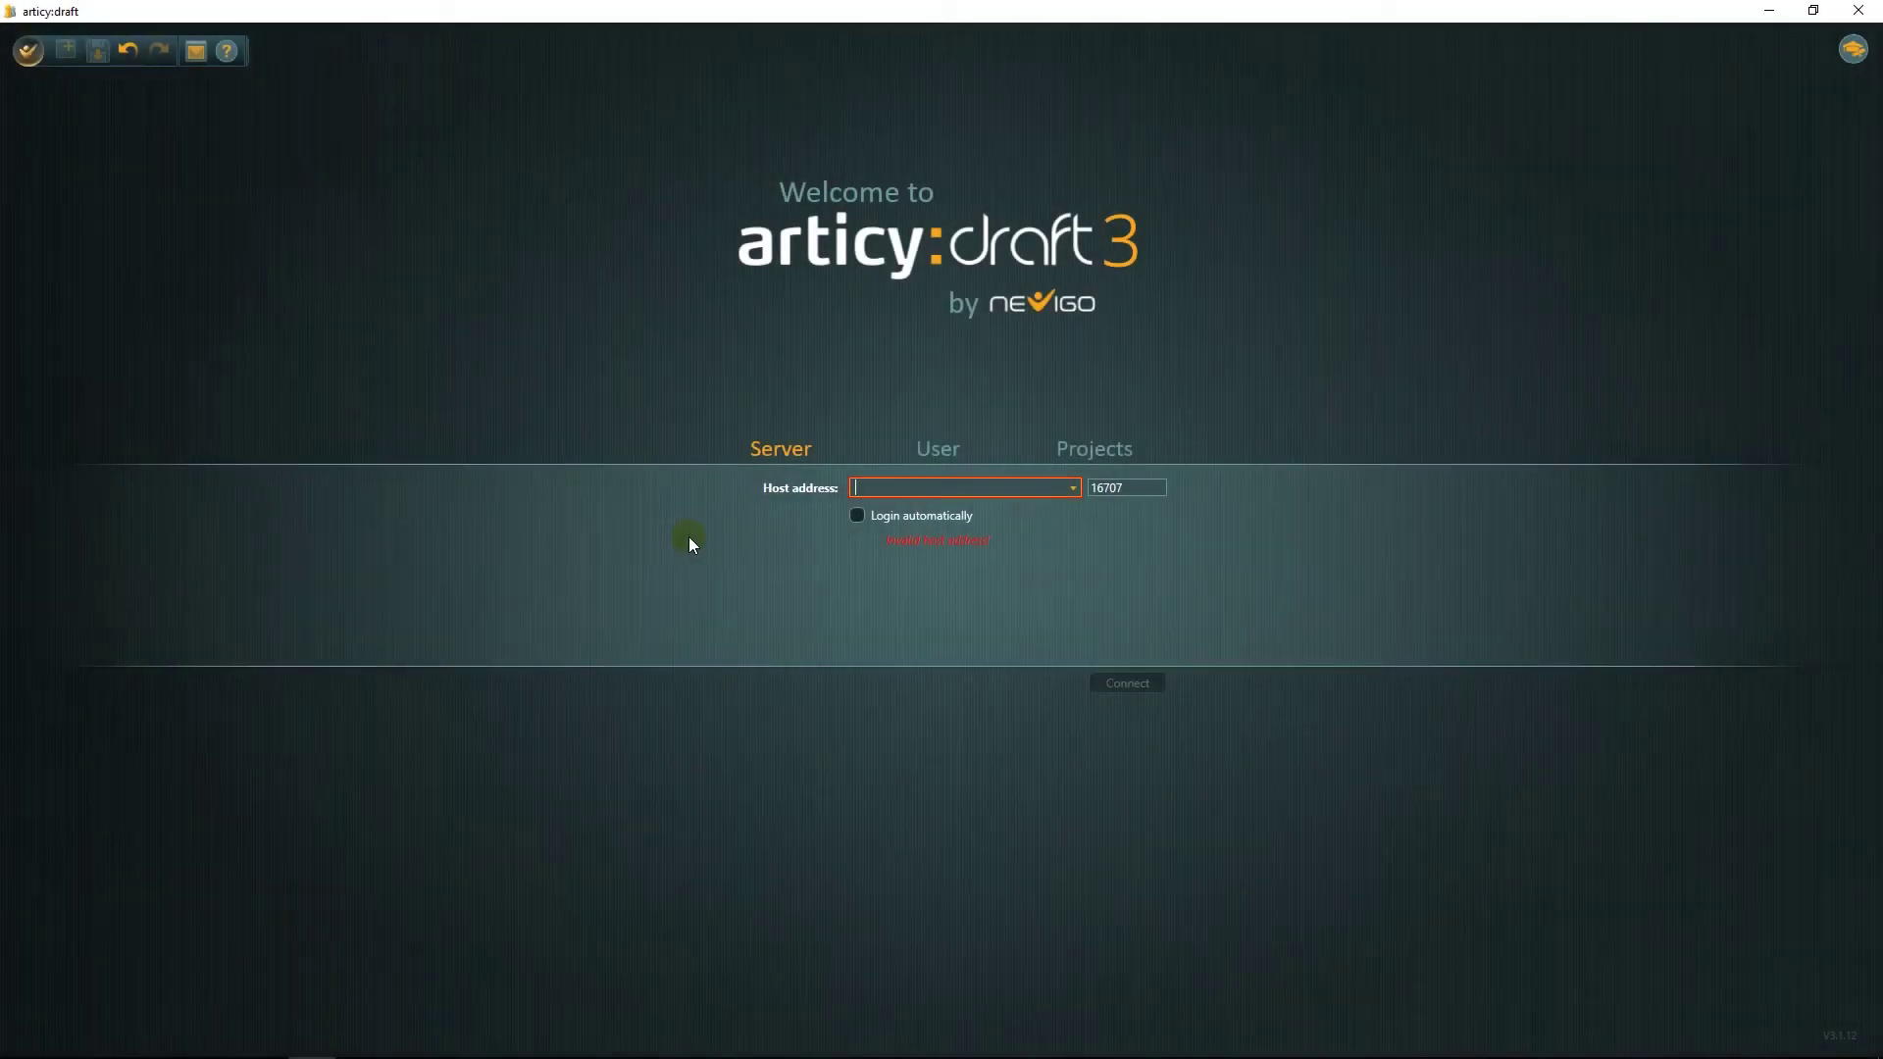
# Connect to host PC-014 and log in with the server administrator account and password.
pyautogui.write('PC')
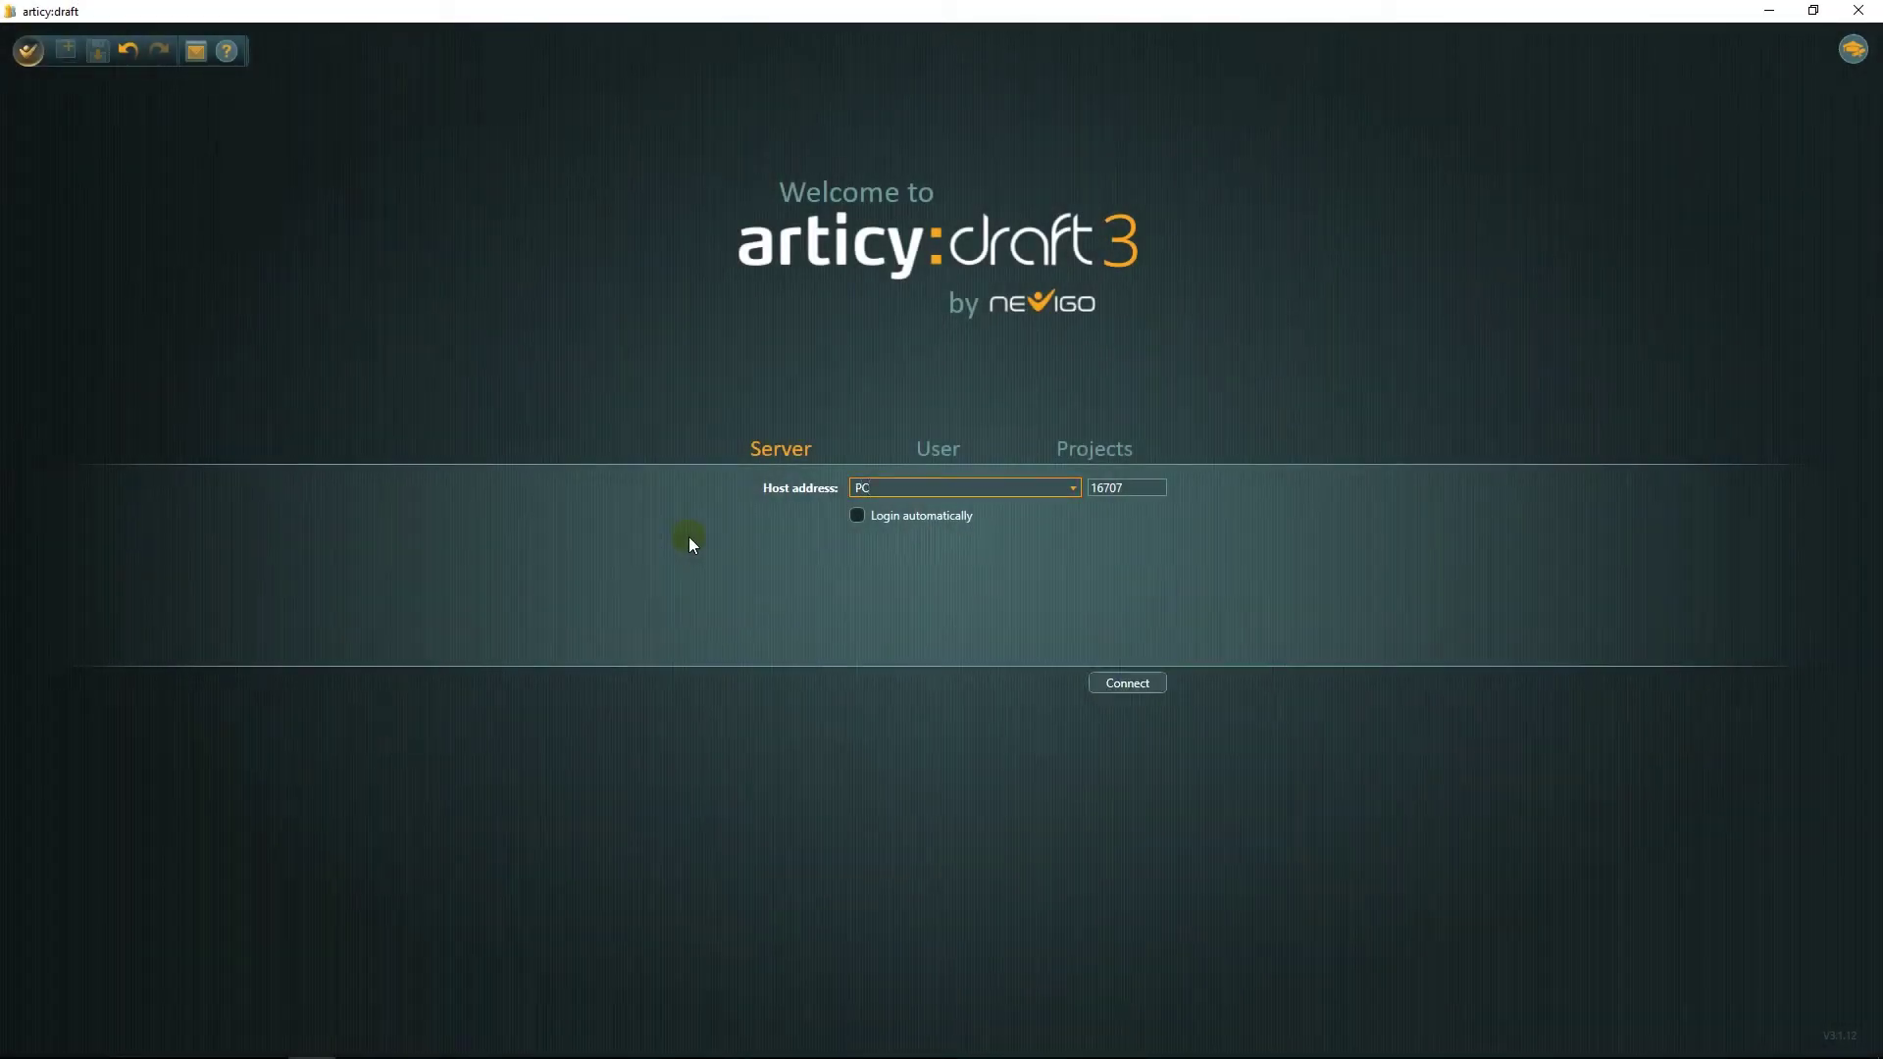
pyautogui.write('-014')
pyautogui.click(1131, 679)
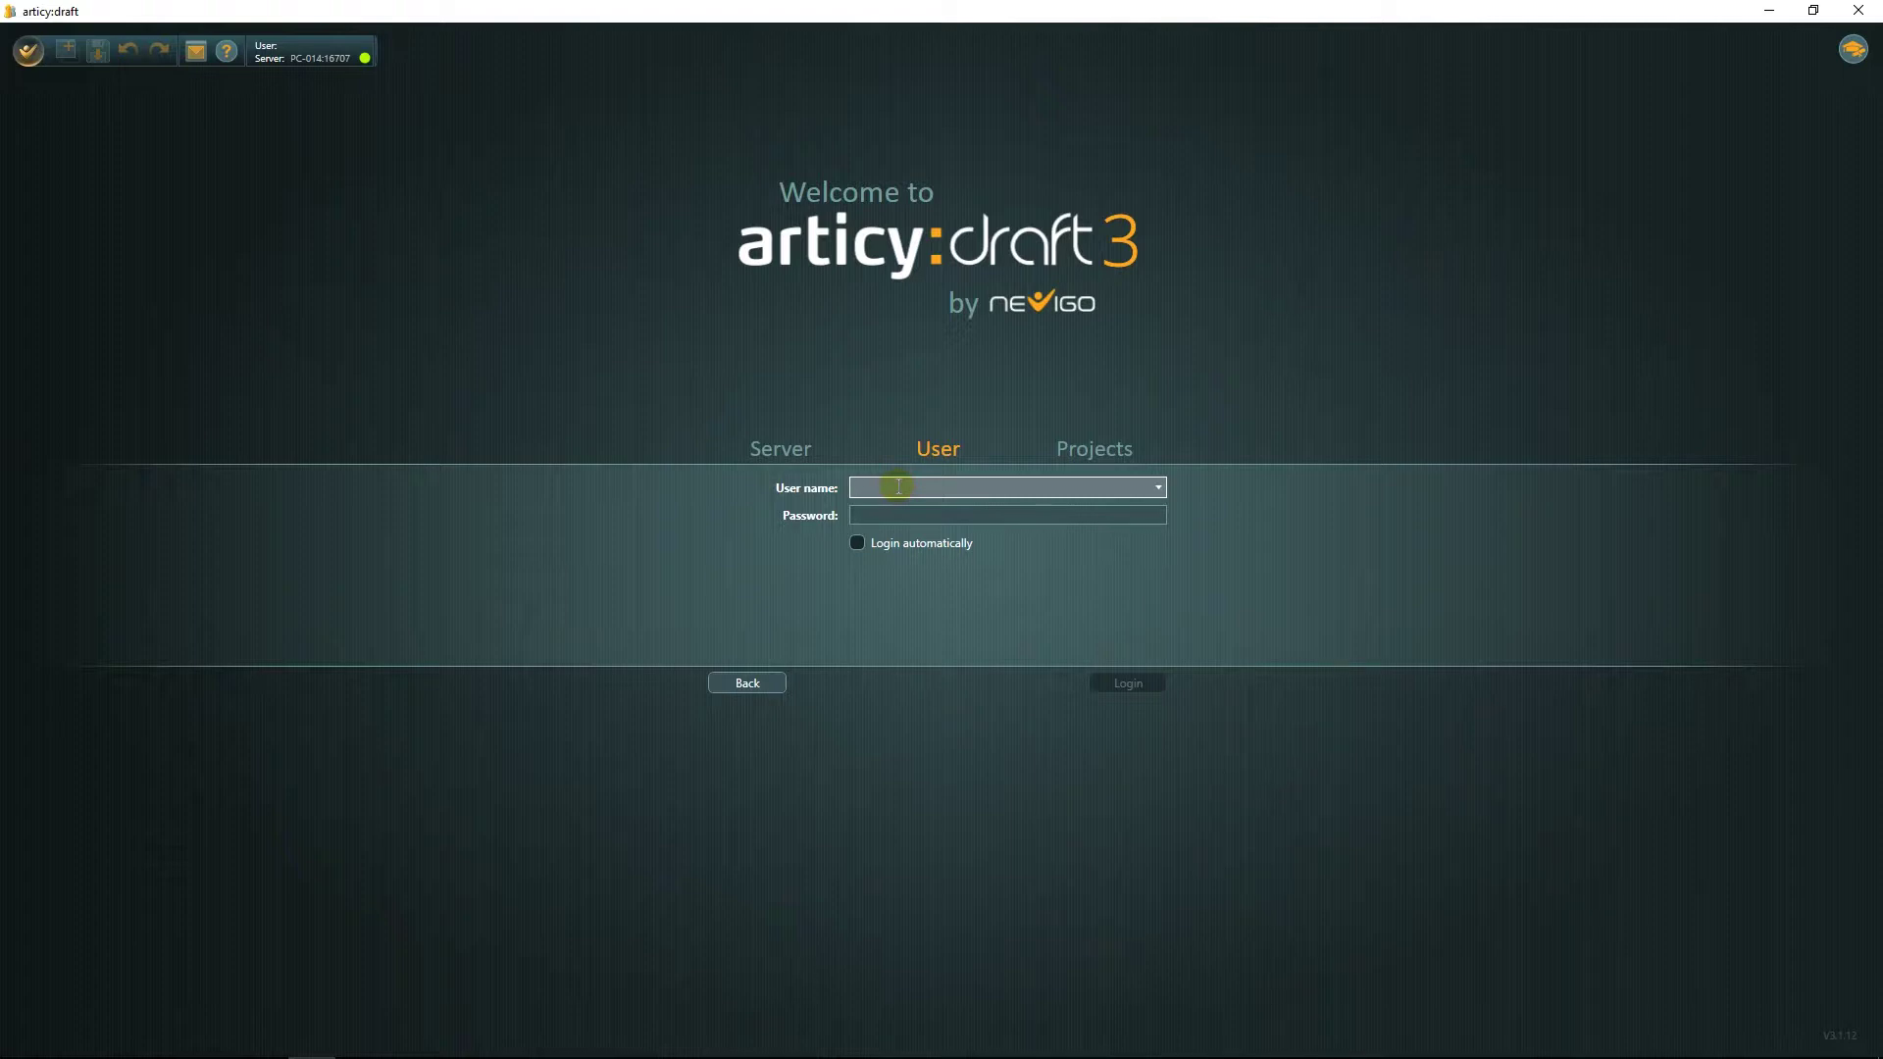
pyautogui.write('Se')
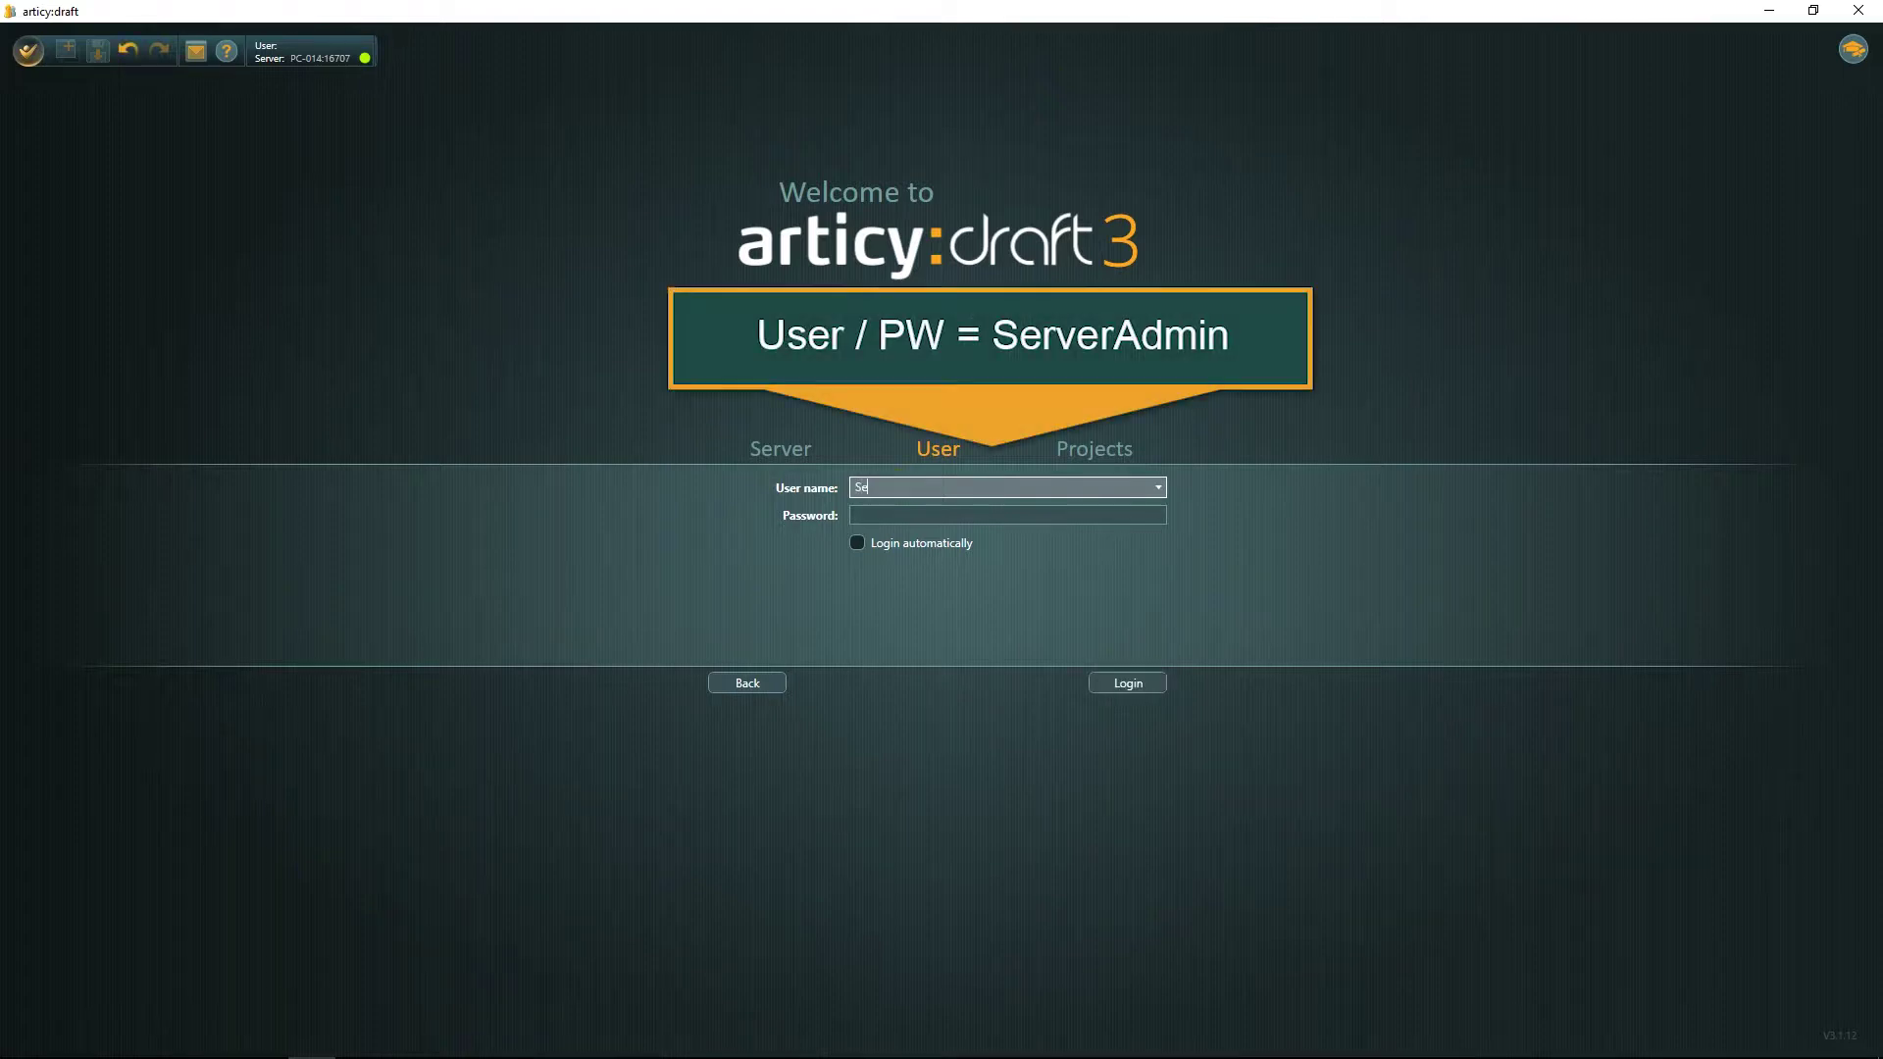
pyautogui.write('rverAdmin')
pyautogui.press('Tab')
pyautogui.write('ServerAdmi')
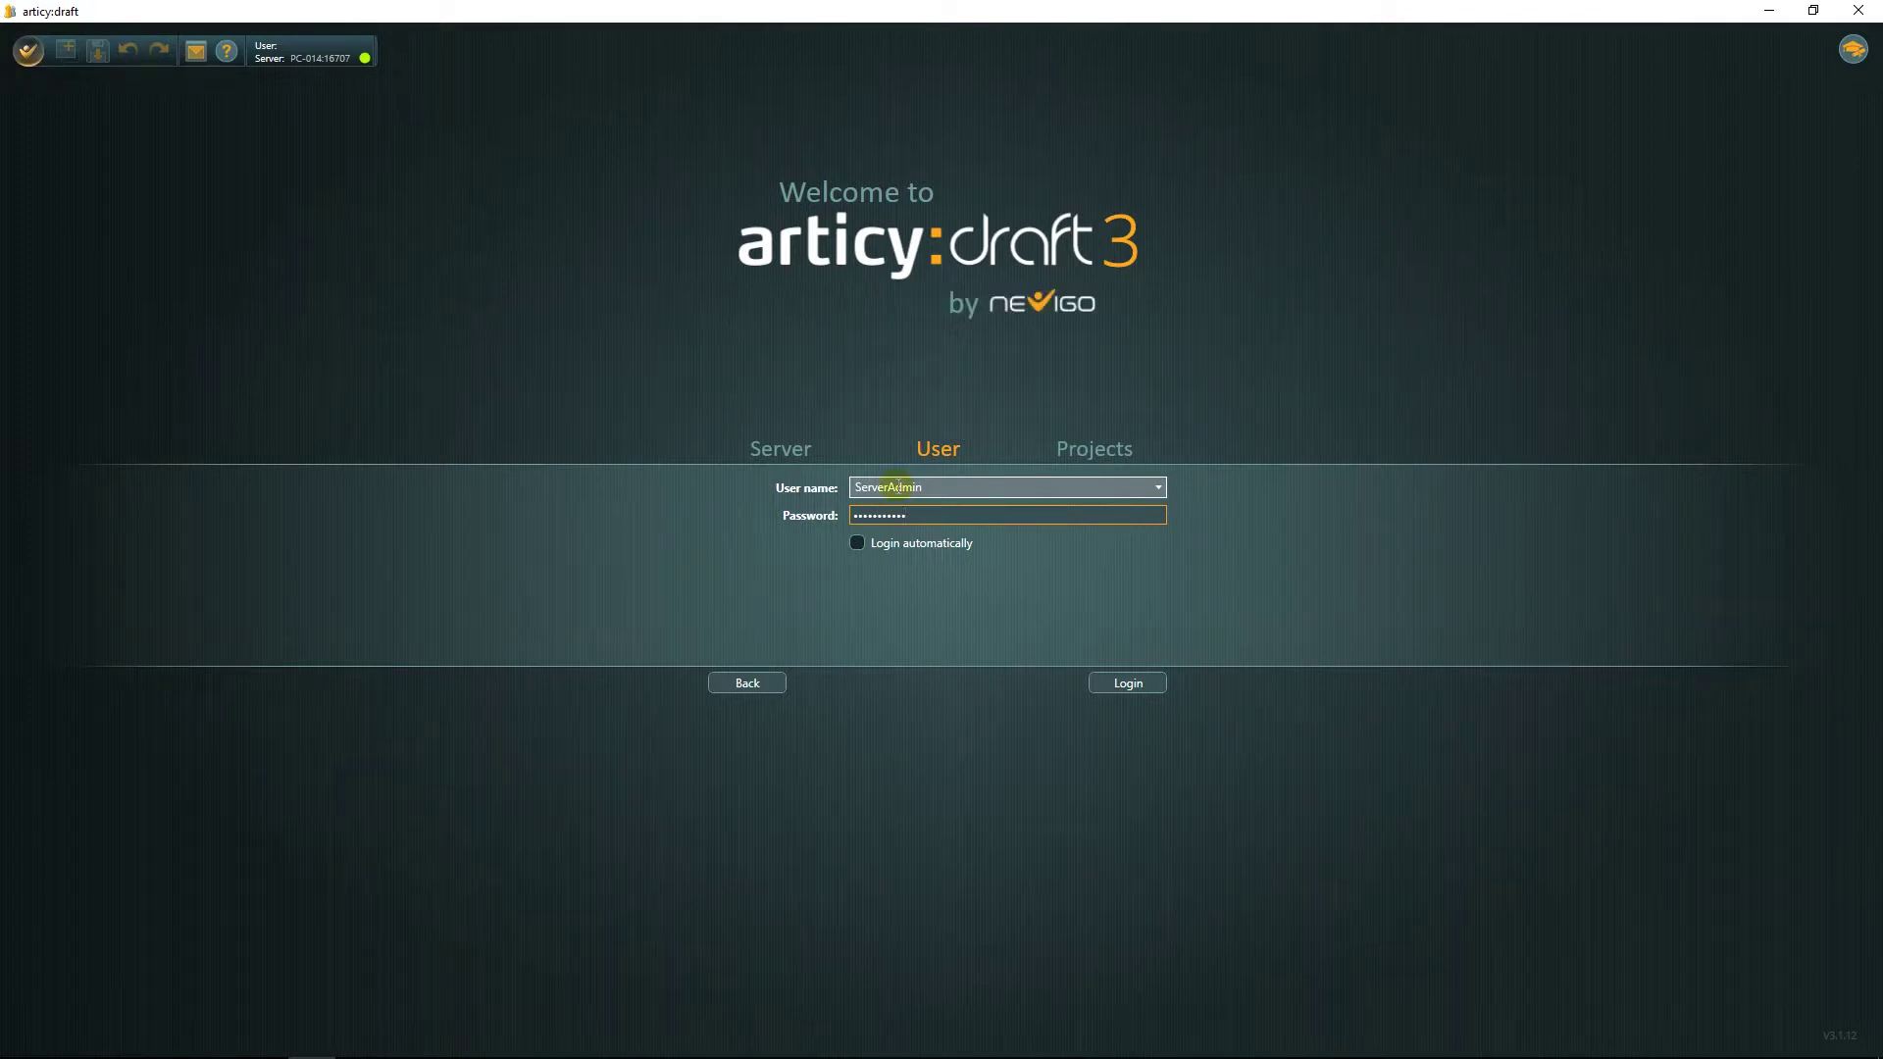
pyautogui.click(1123, 676)
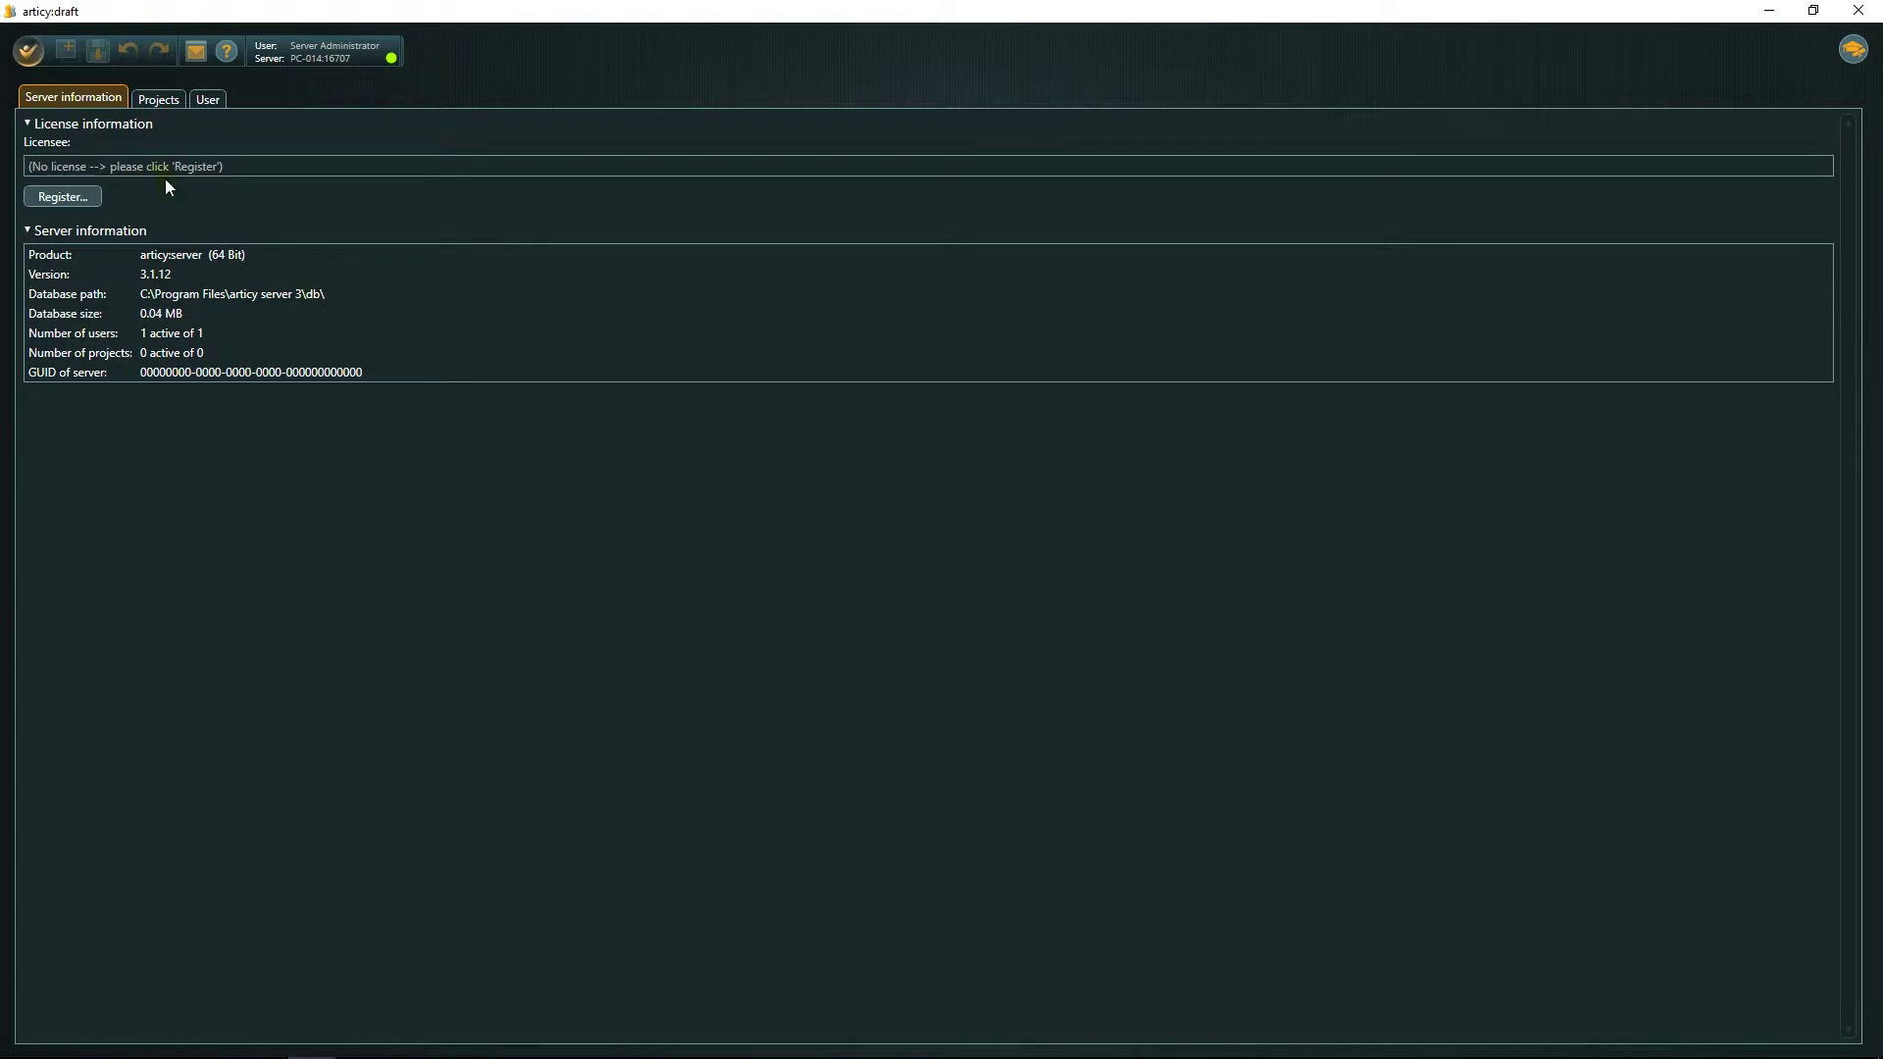
pyautogui.click(27, 50)
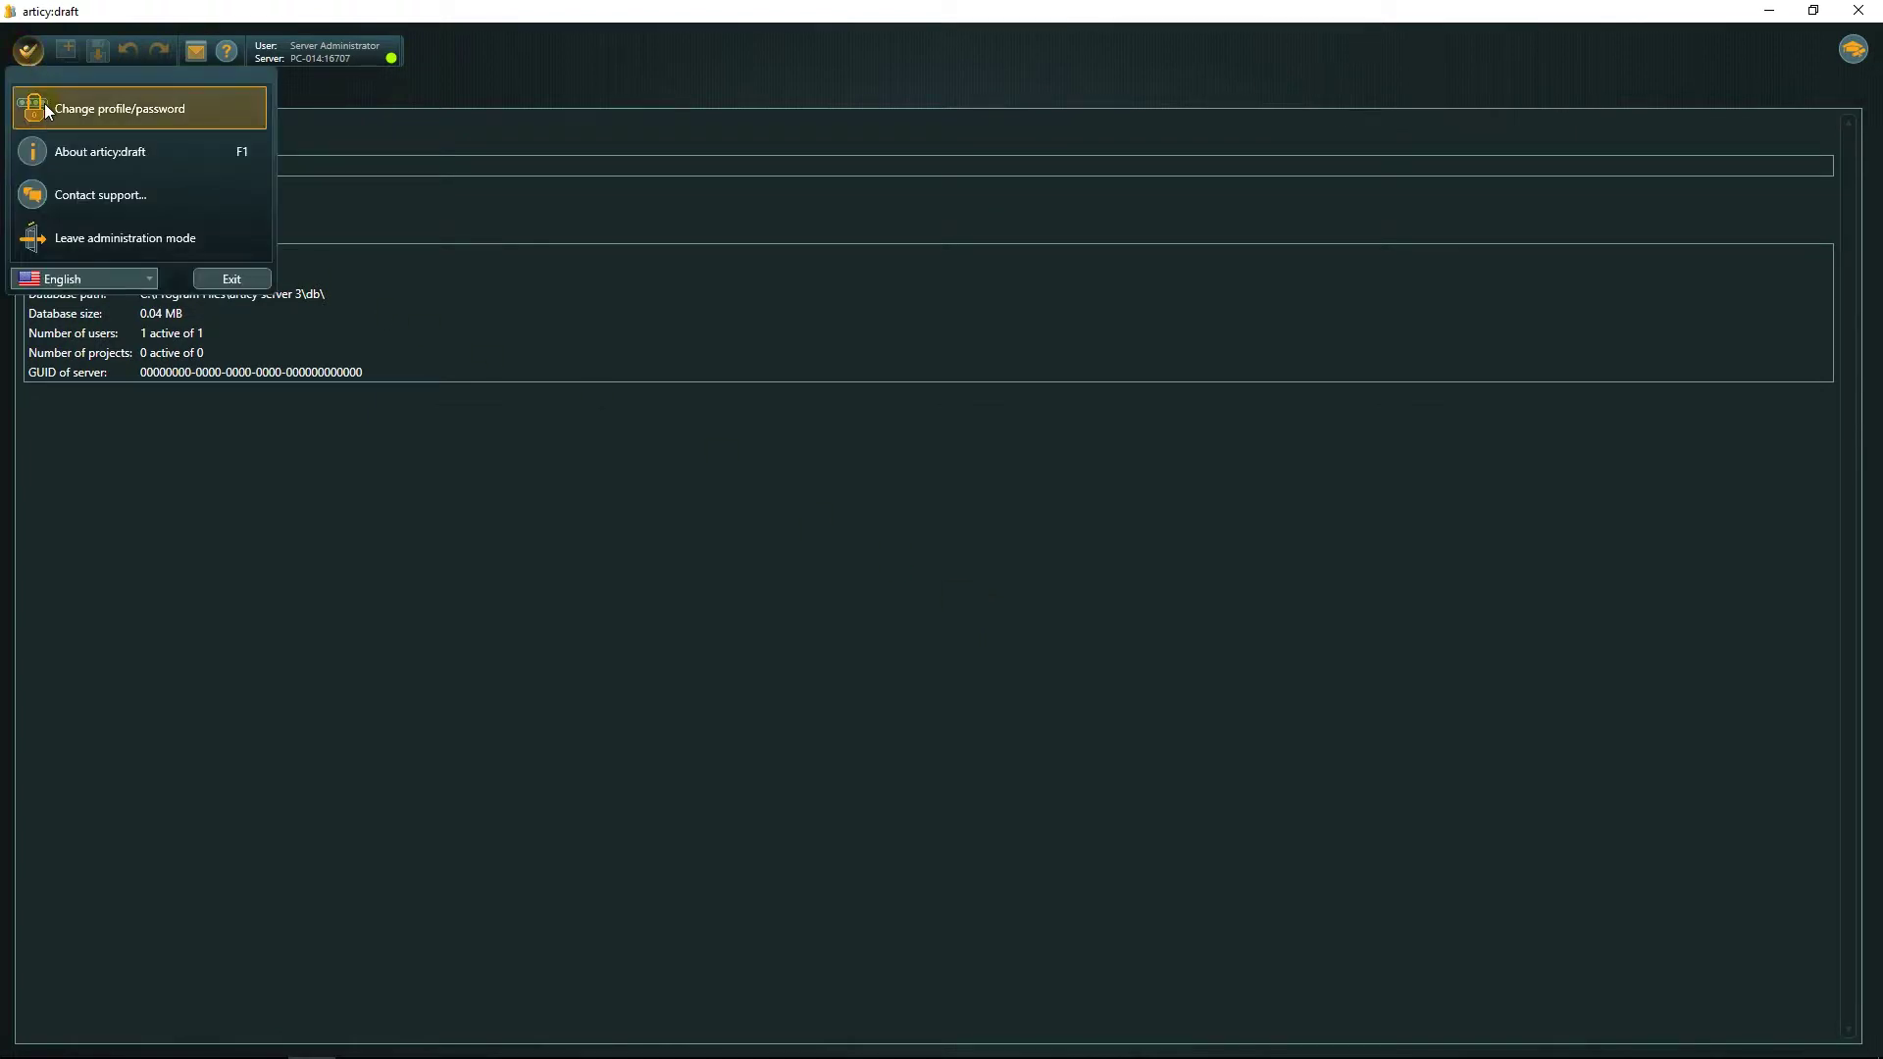
pyautogui.click(386, 122)
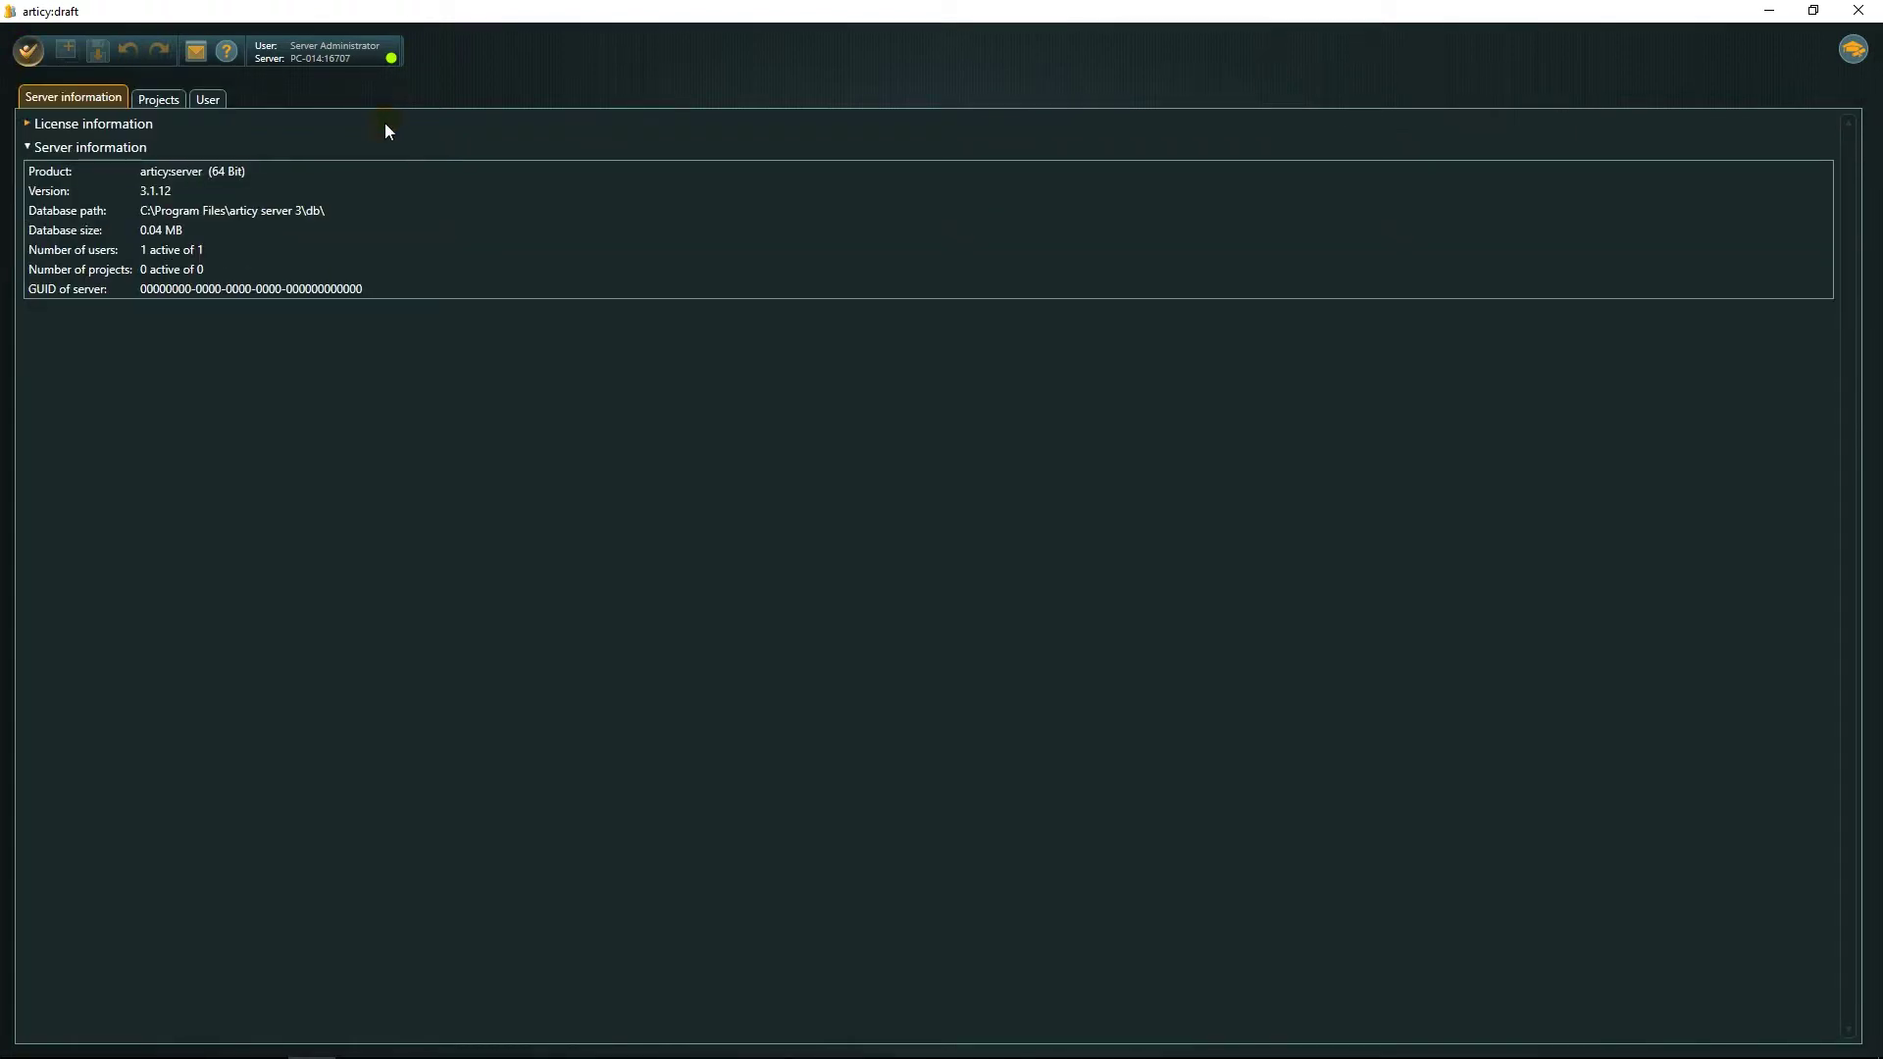
pyautogui.click(55, 124)
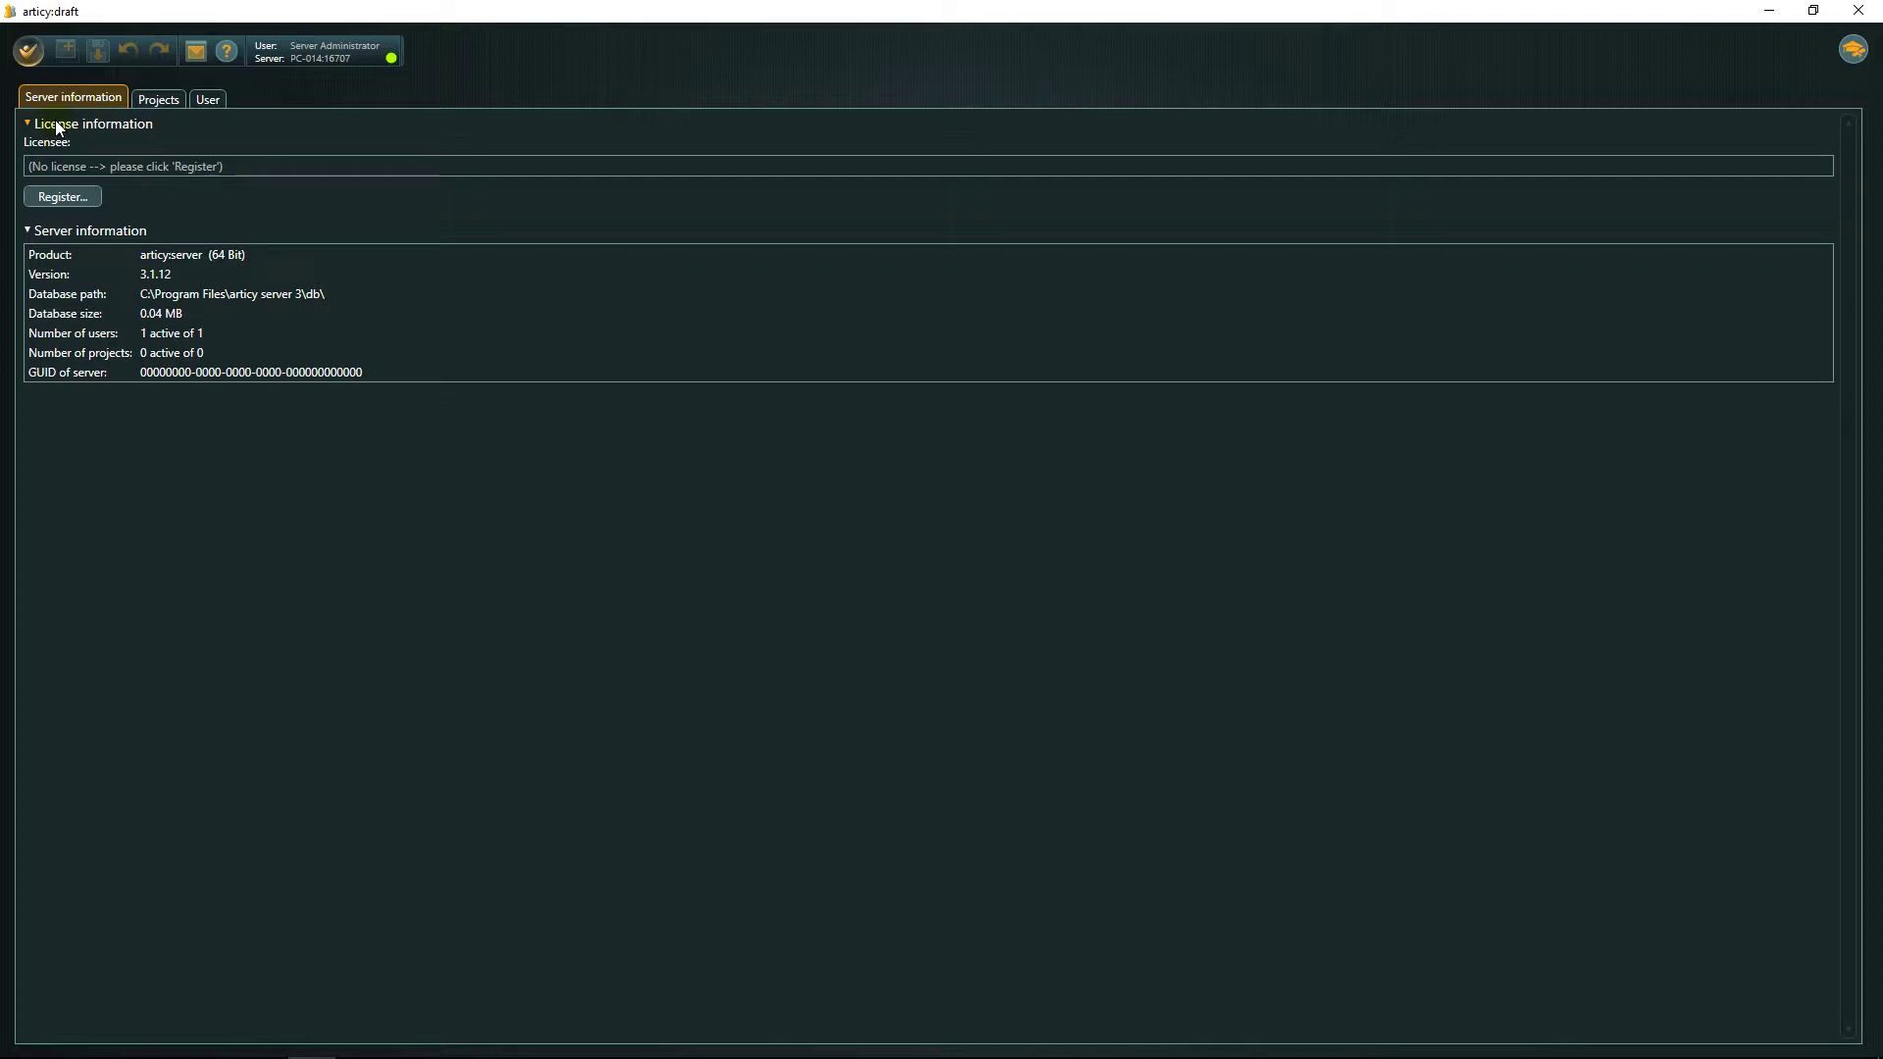
# Register the pasted server licence key, then view the empty Projects list.
pyautogui.click(71, 169)
pyautogui.hotkey('ctrl', 'v')
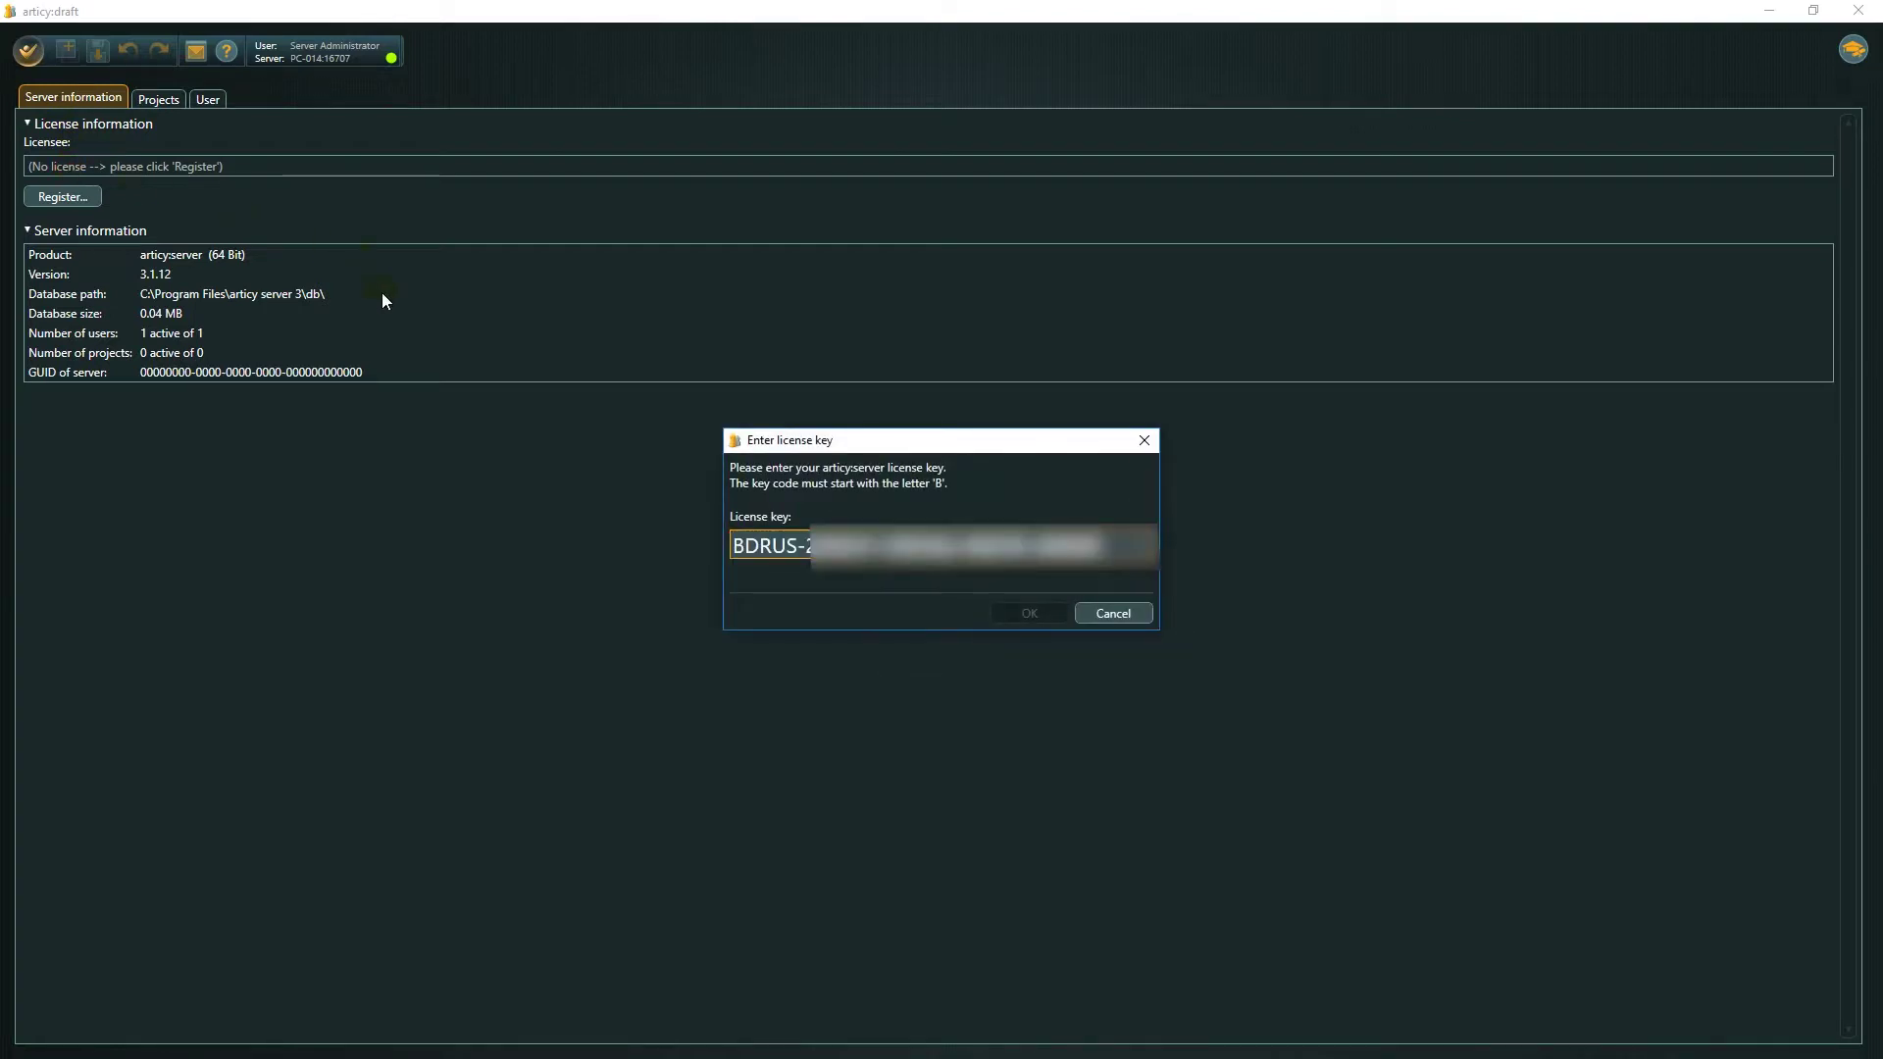
pyautogui.click(1029, 613)
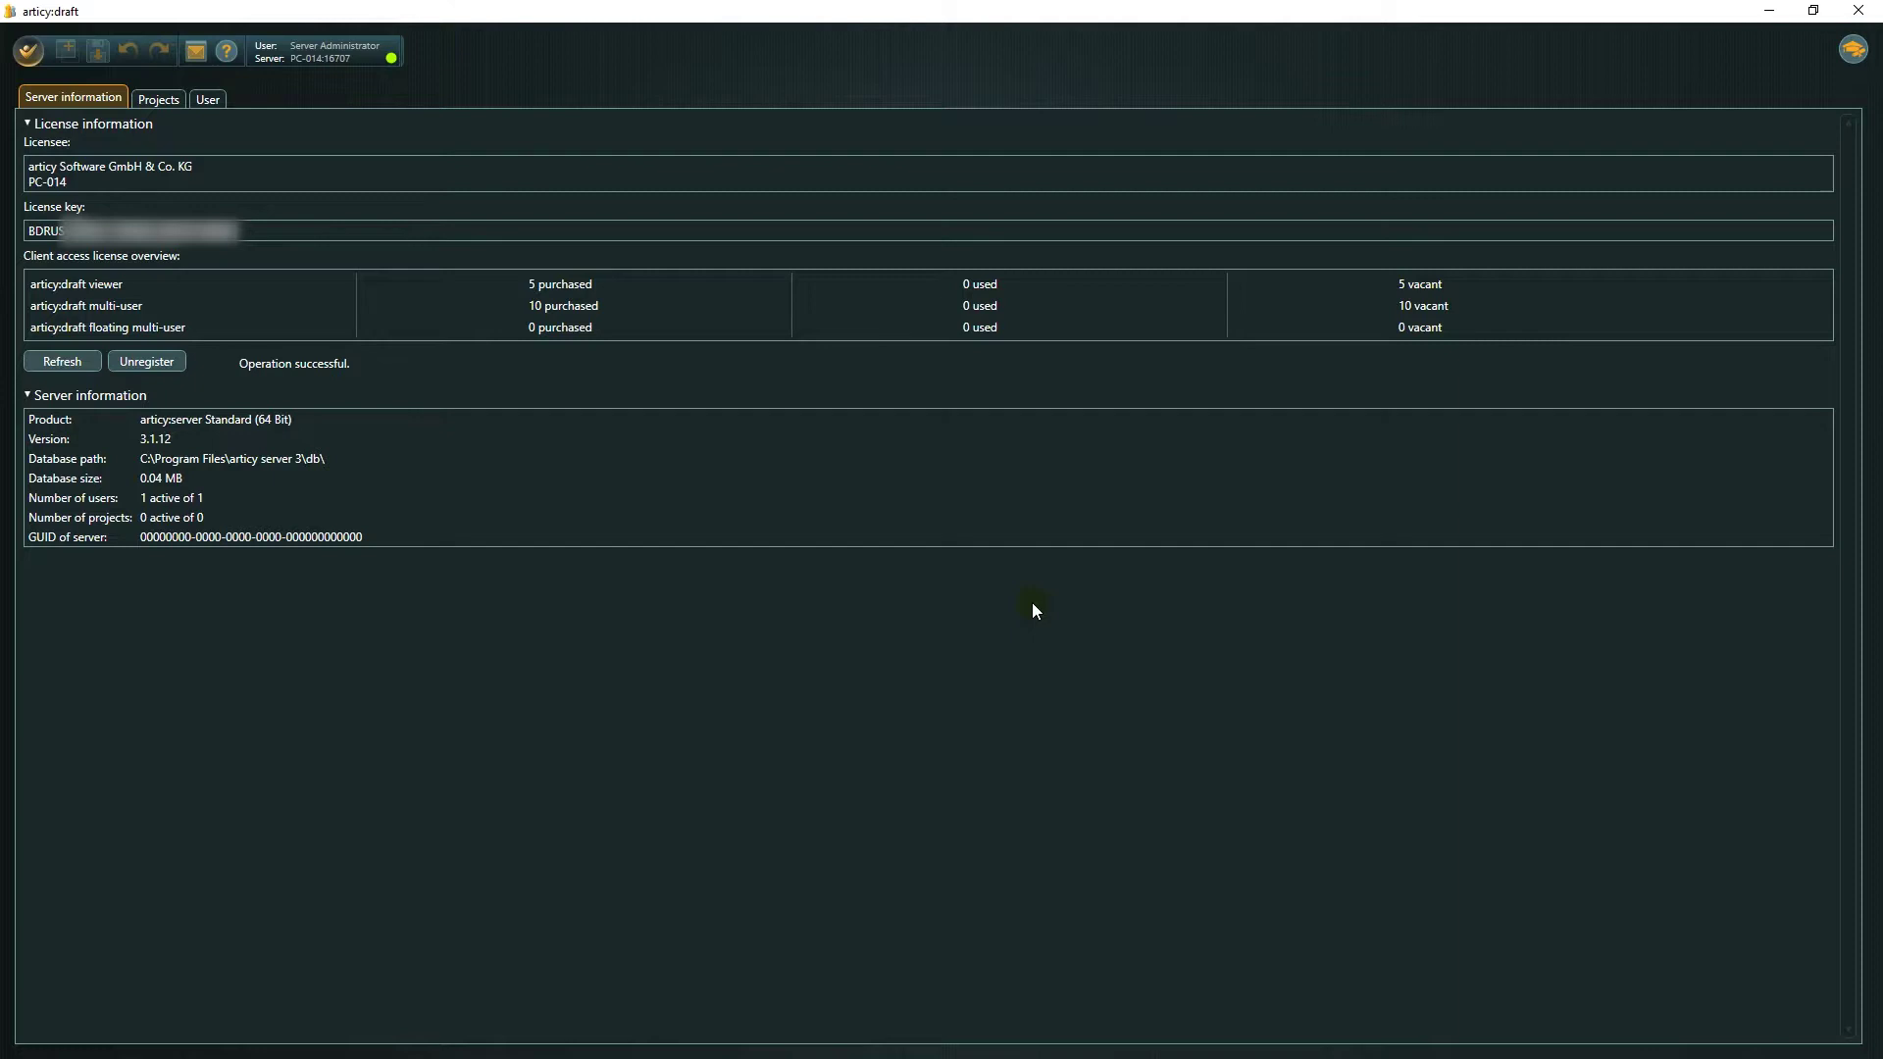
pyautogui.click(156, 101)
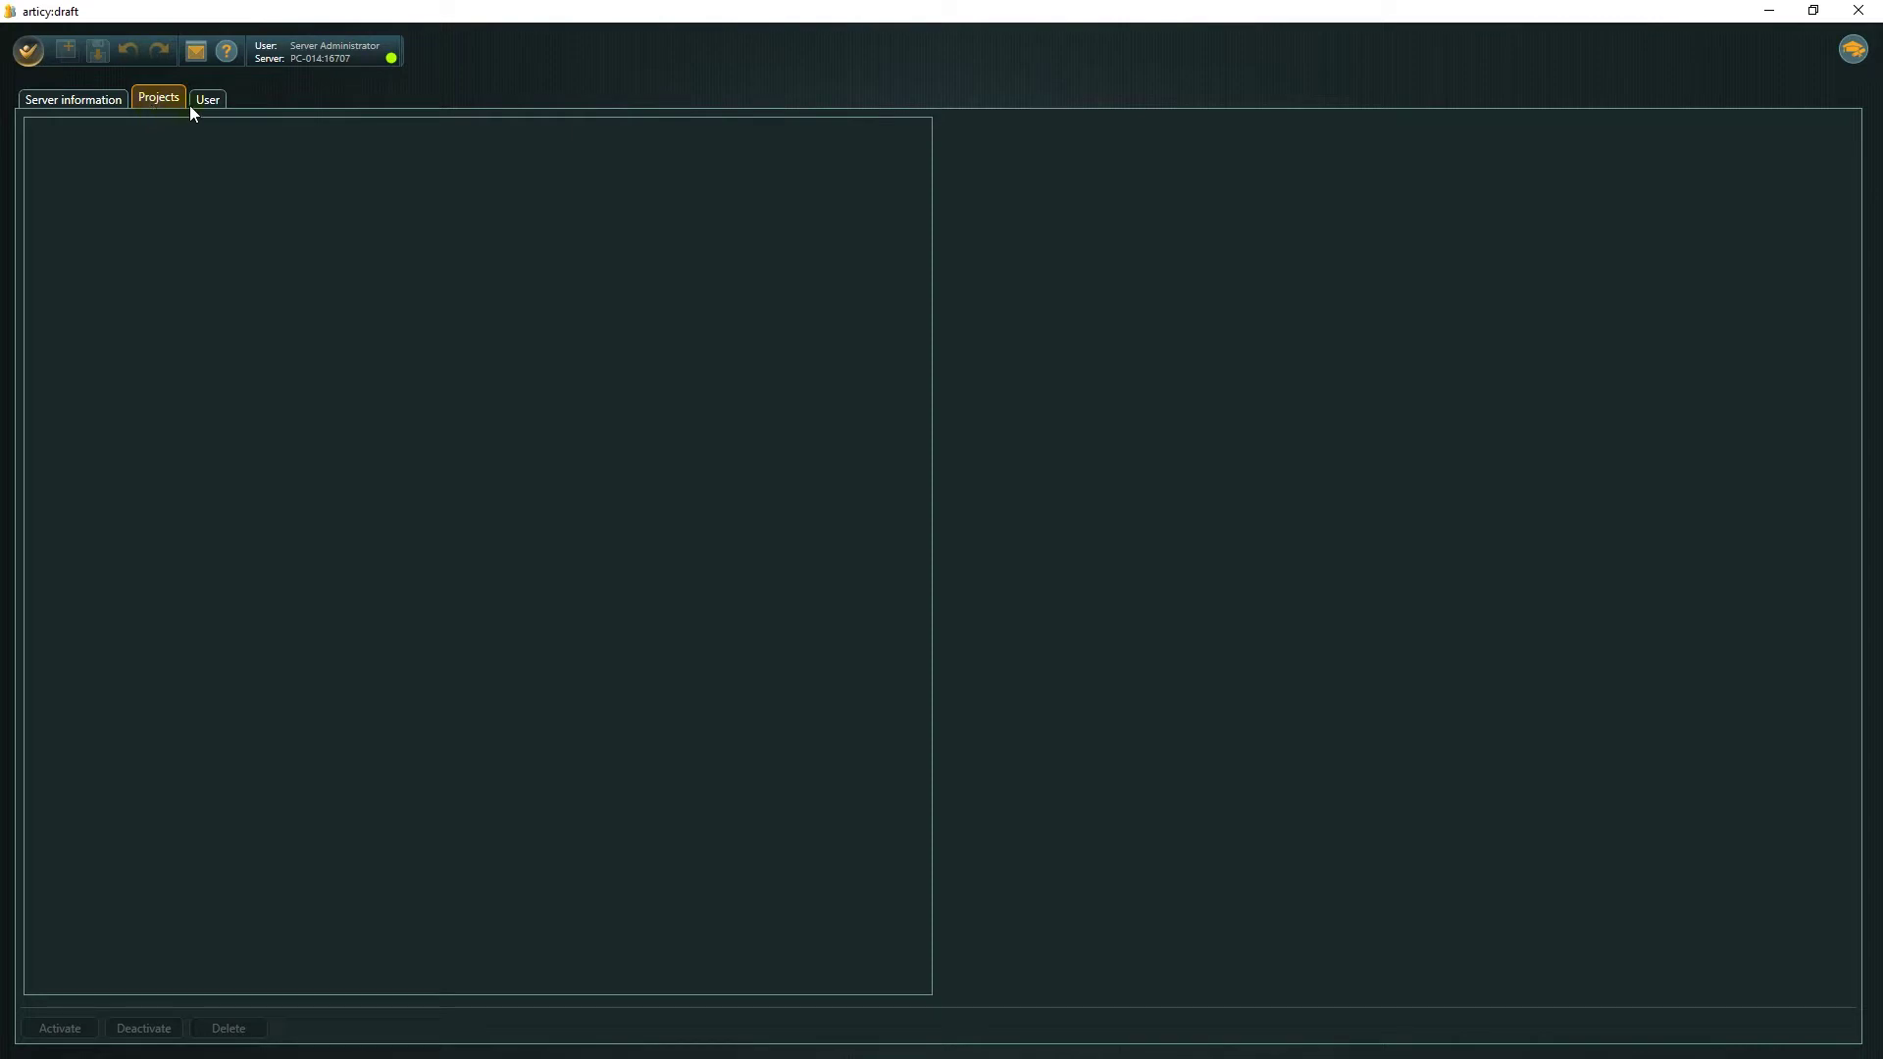
# Create a new server user with an articy:draft multi-user licence and a confirmed password.
pyautogui.click(206, 104)
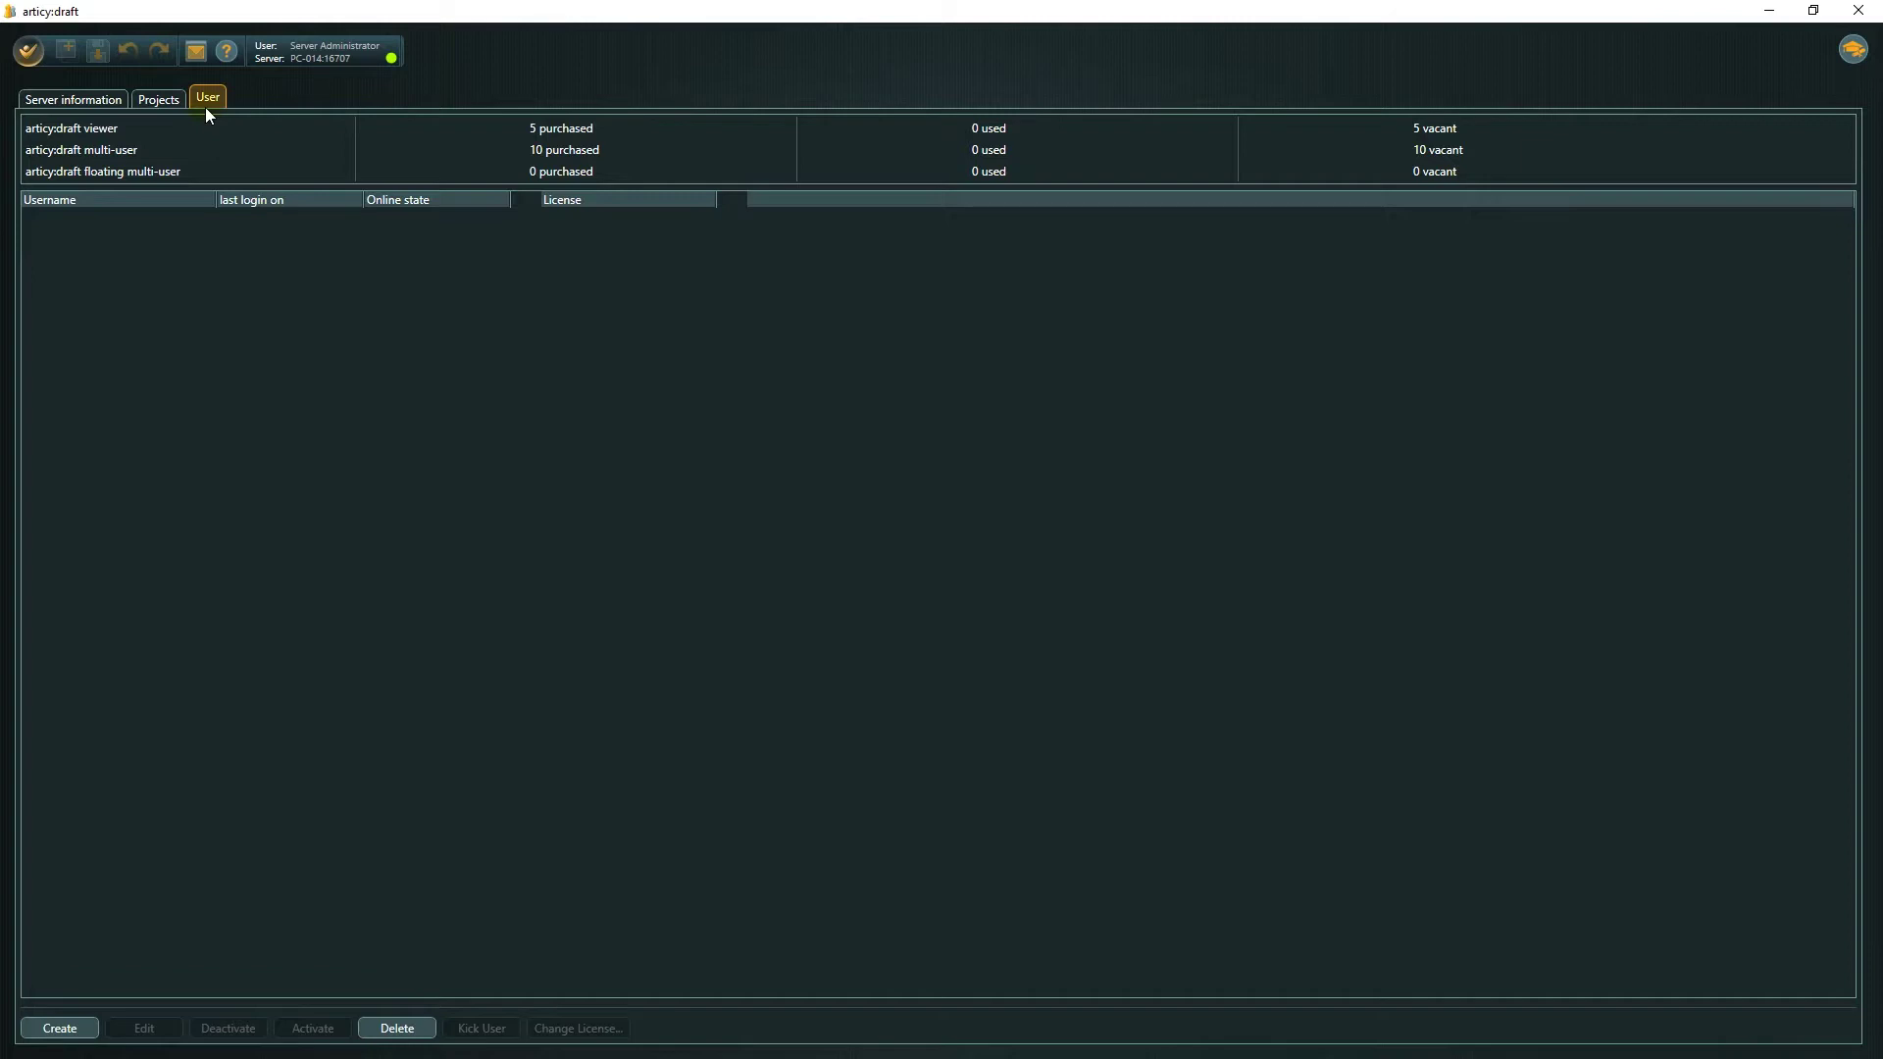
pyautogui.click(60, 1026)
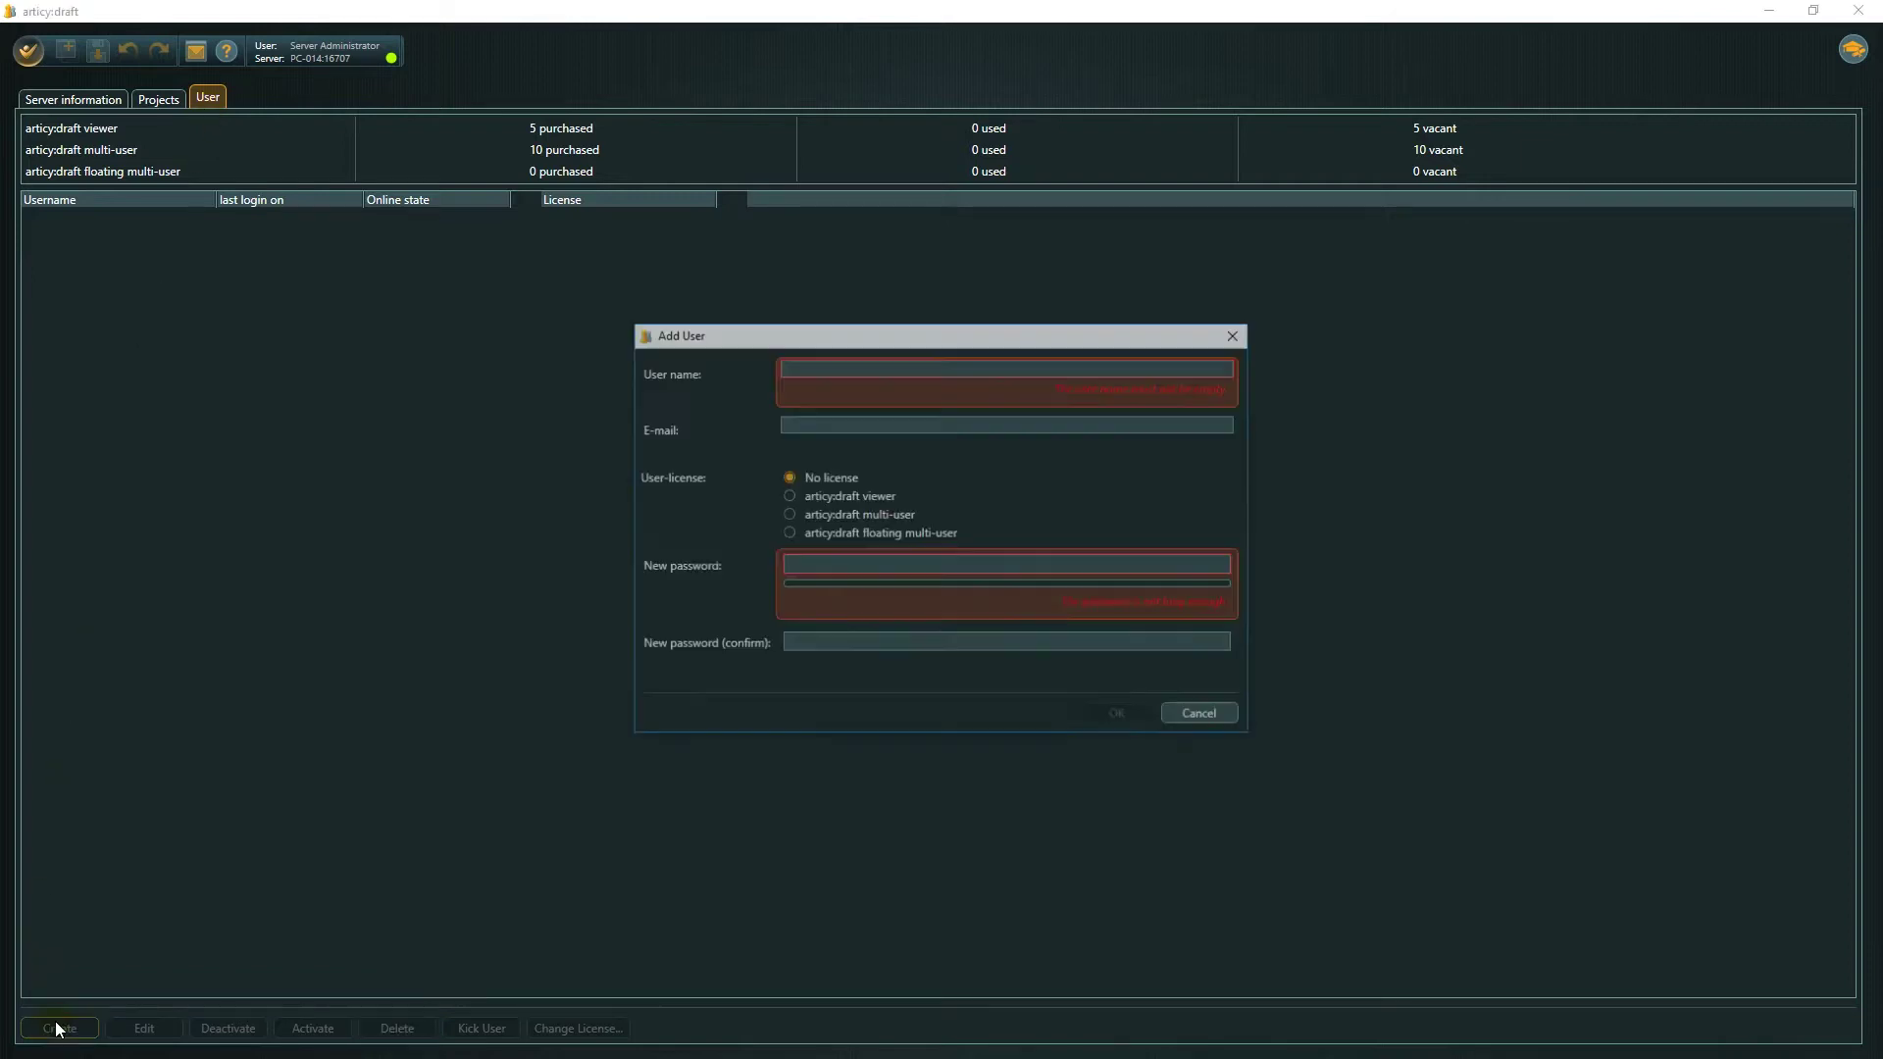
pyautogui.write('Peter')
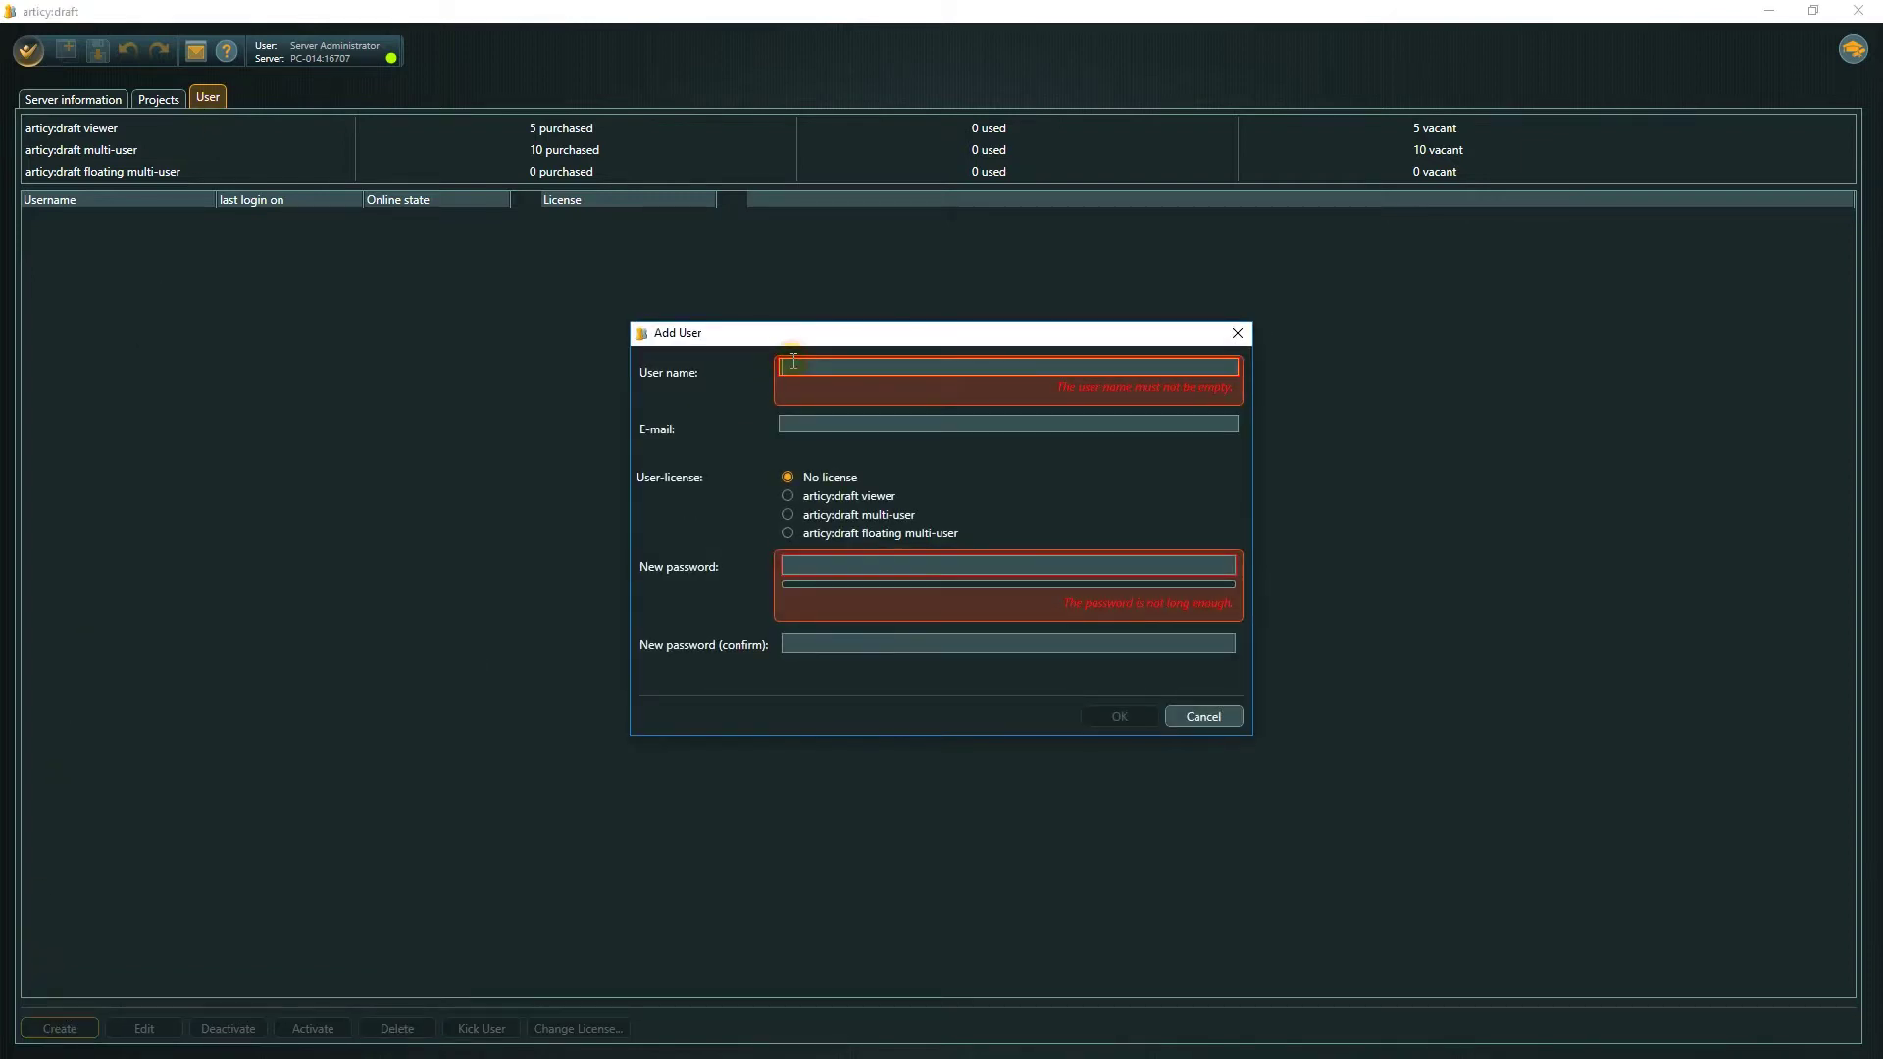
pyautogui.press('Tab')
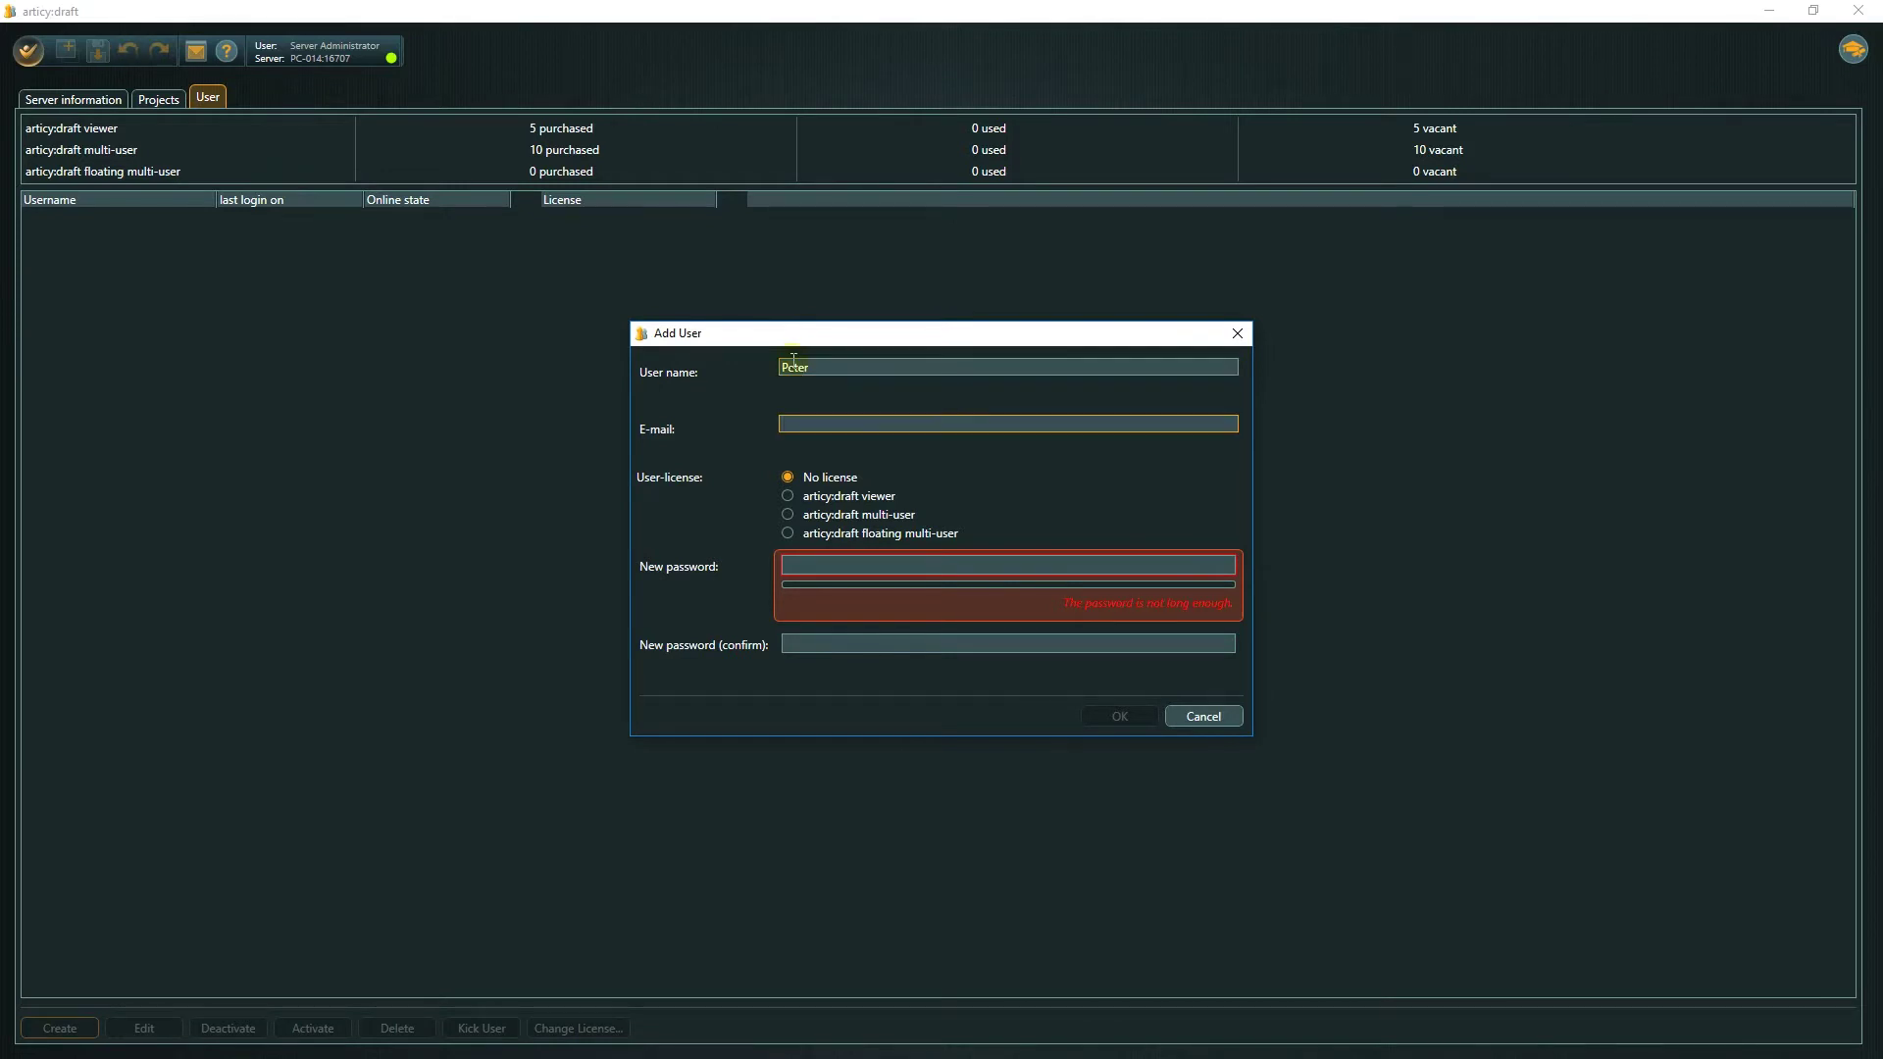
pyautogui.click(788, 515)
pyautogui.press('Tab')
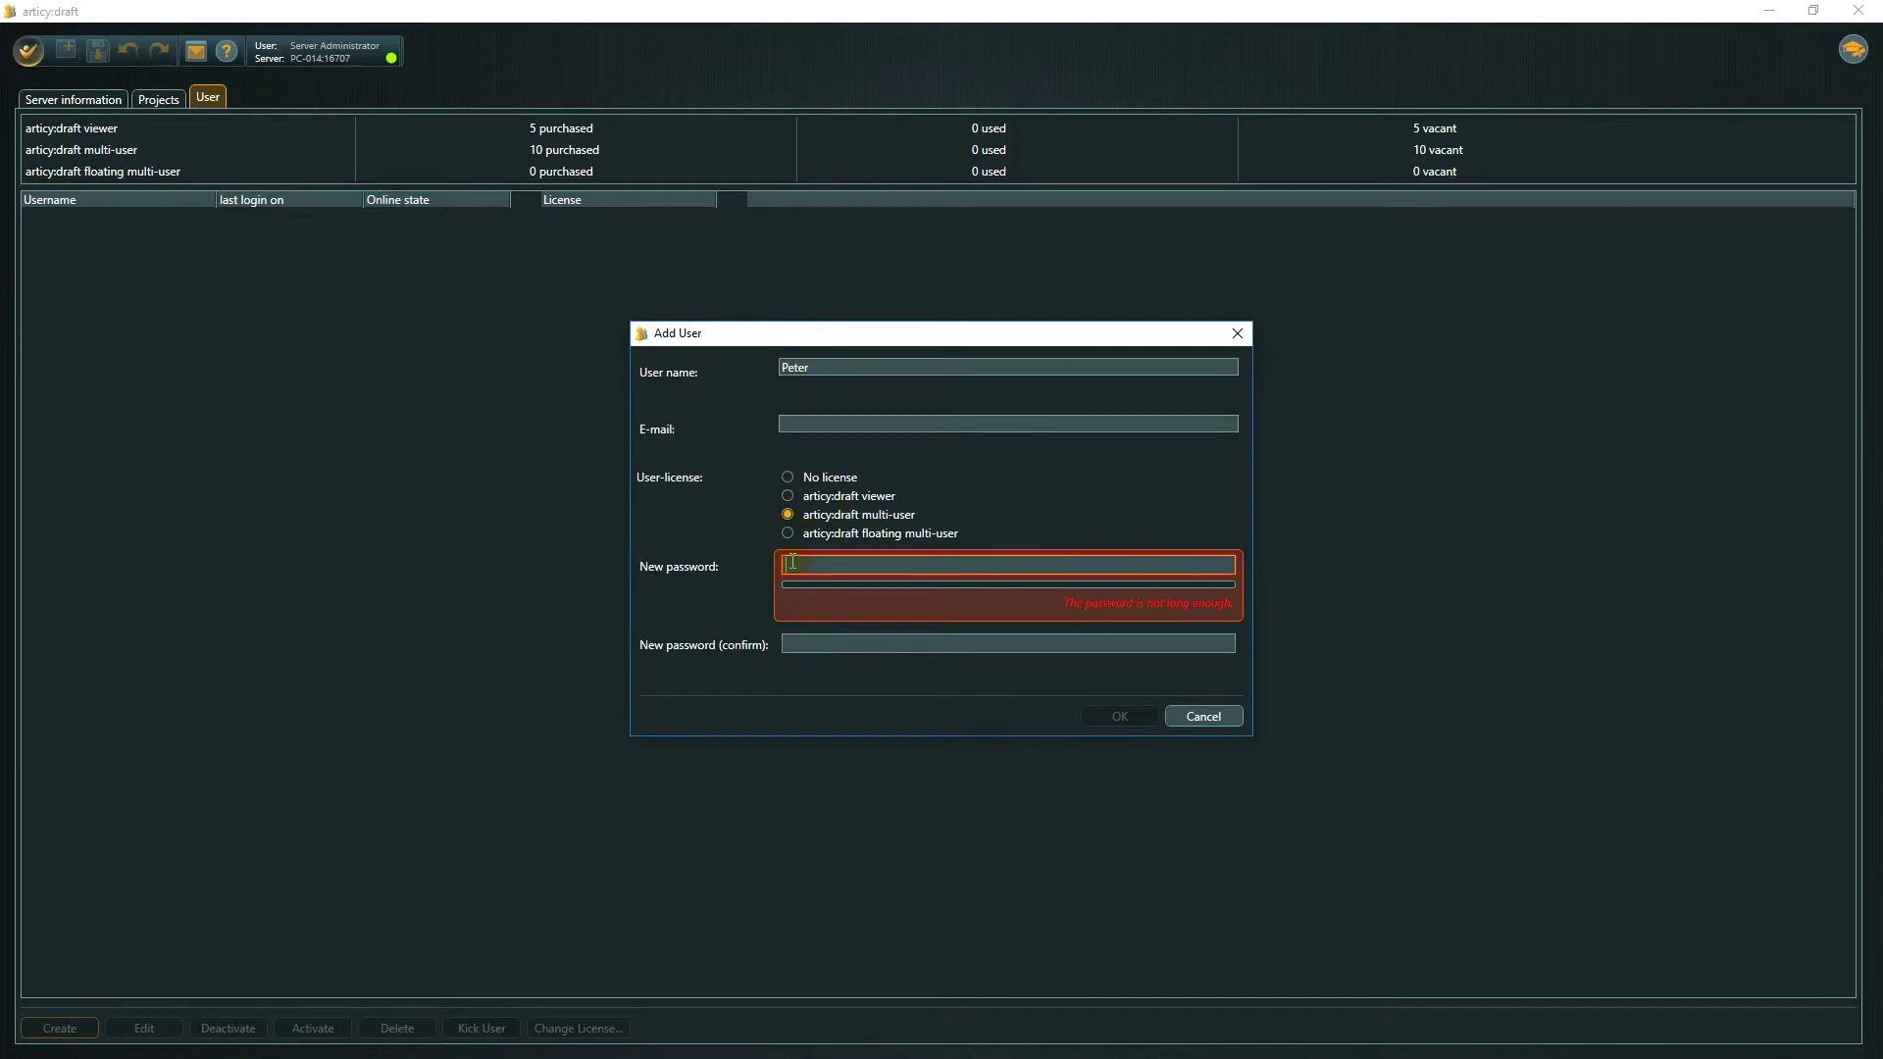
pyautogui.write('******')
pyautogui.press('Tab')
pyautogui.write('******')
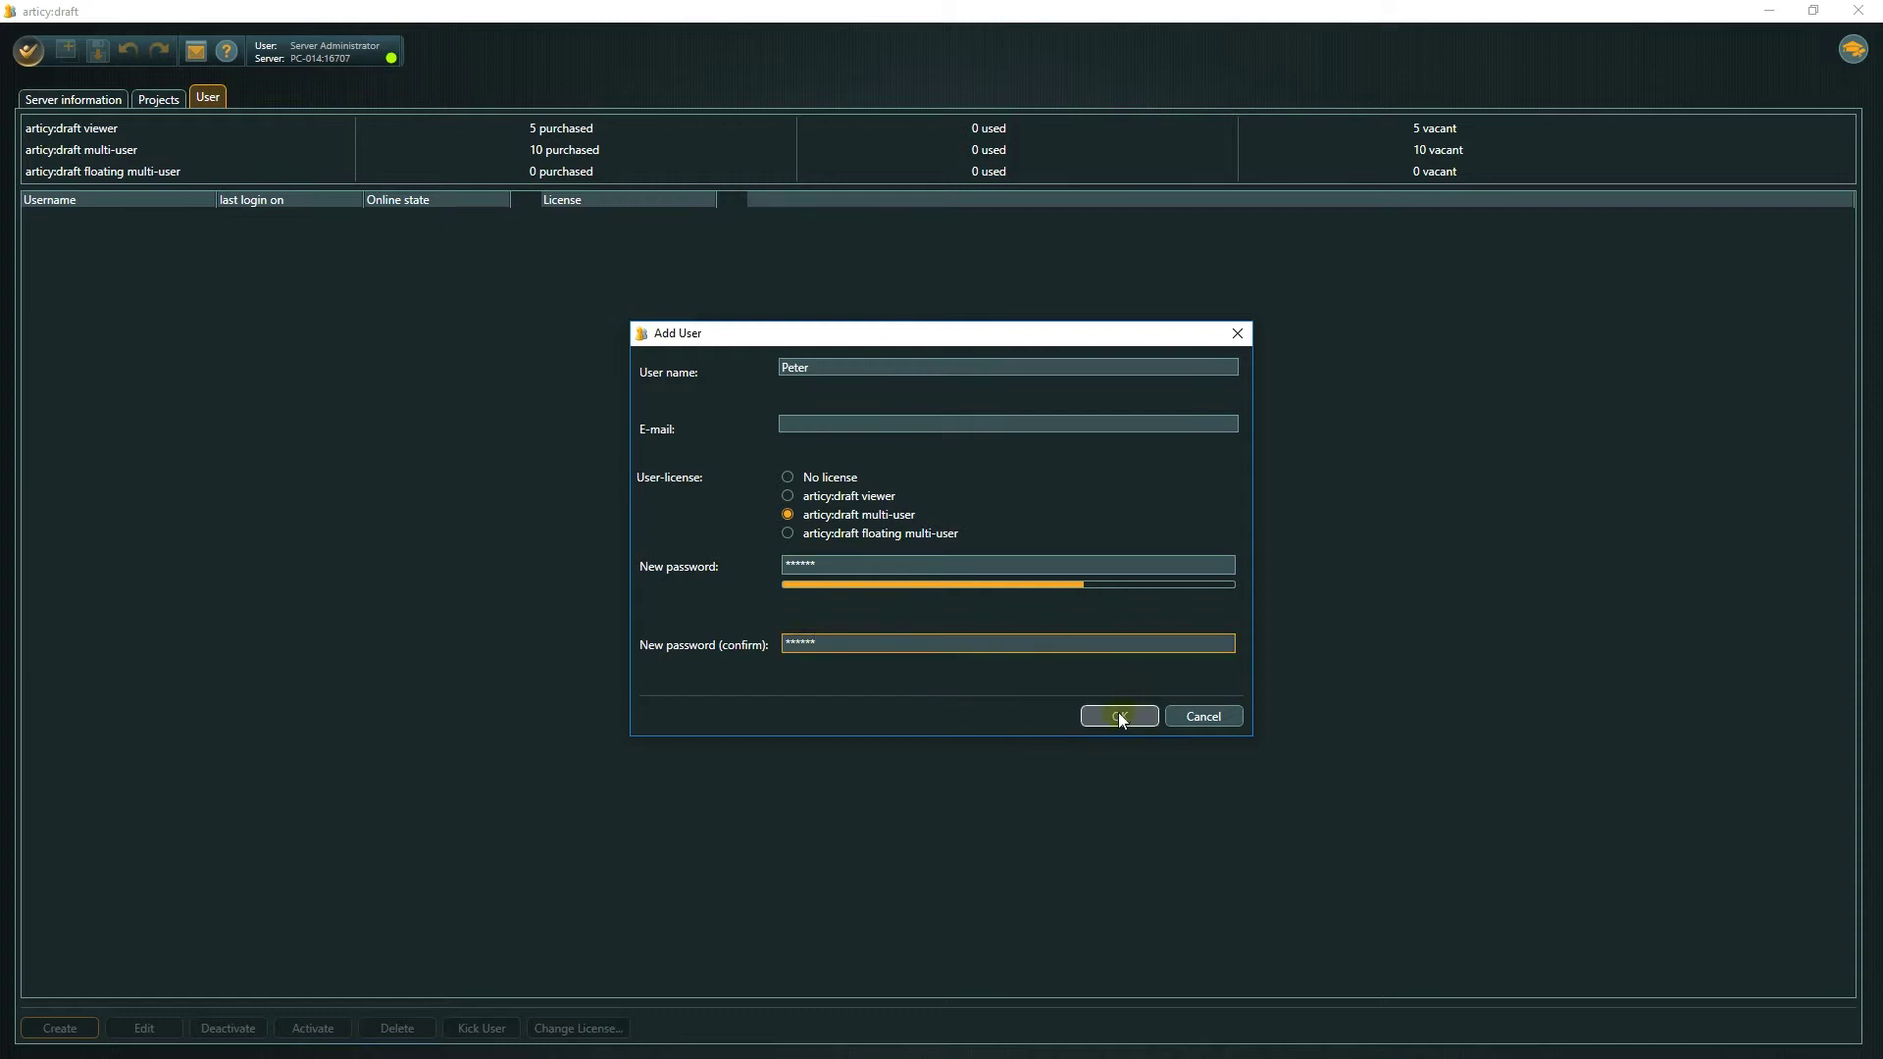
pyautogui.click(1119, 717)
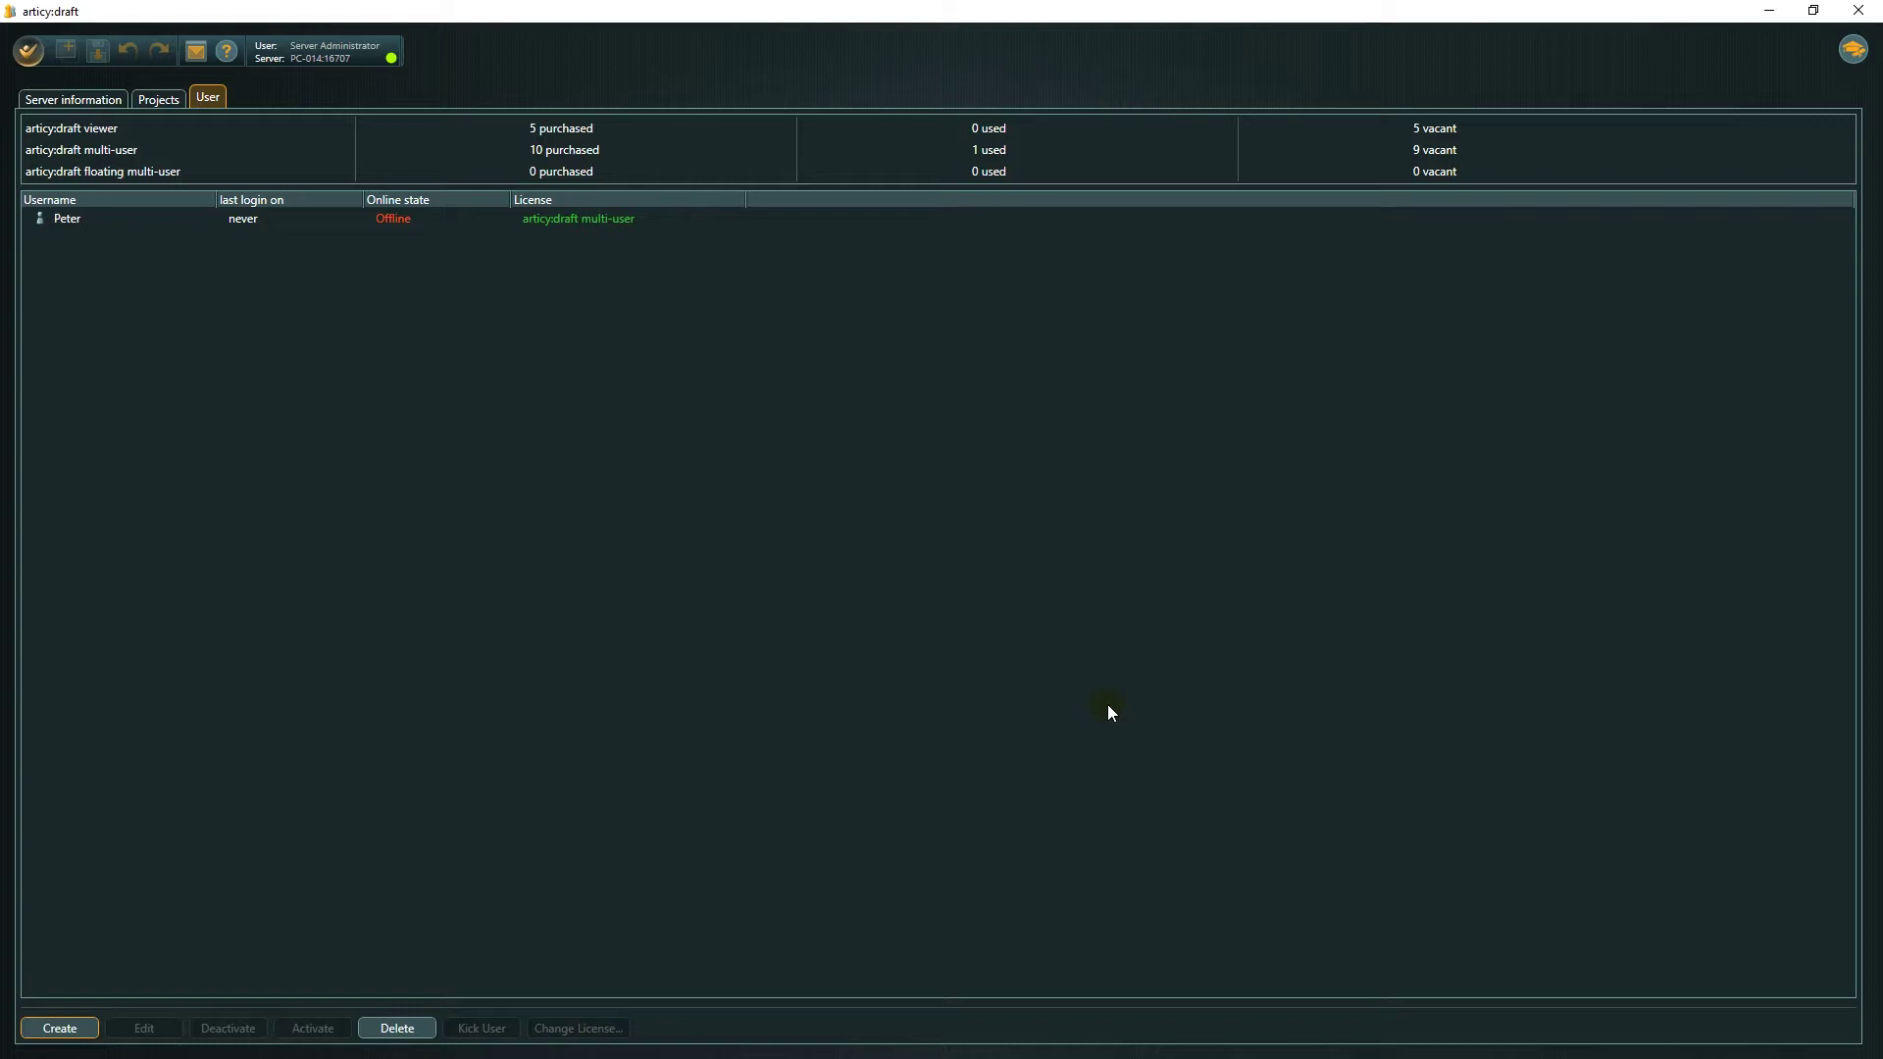
# Add a second user with the 'articy:draft viewer' licence and a confirmed password.
pyautogui.click(60, 1028)
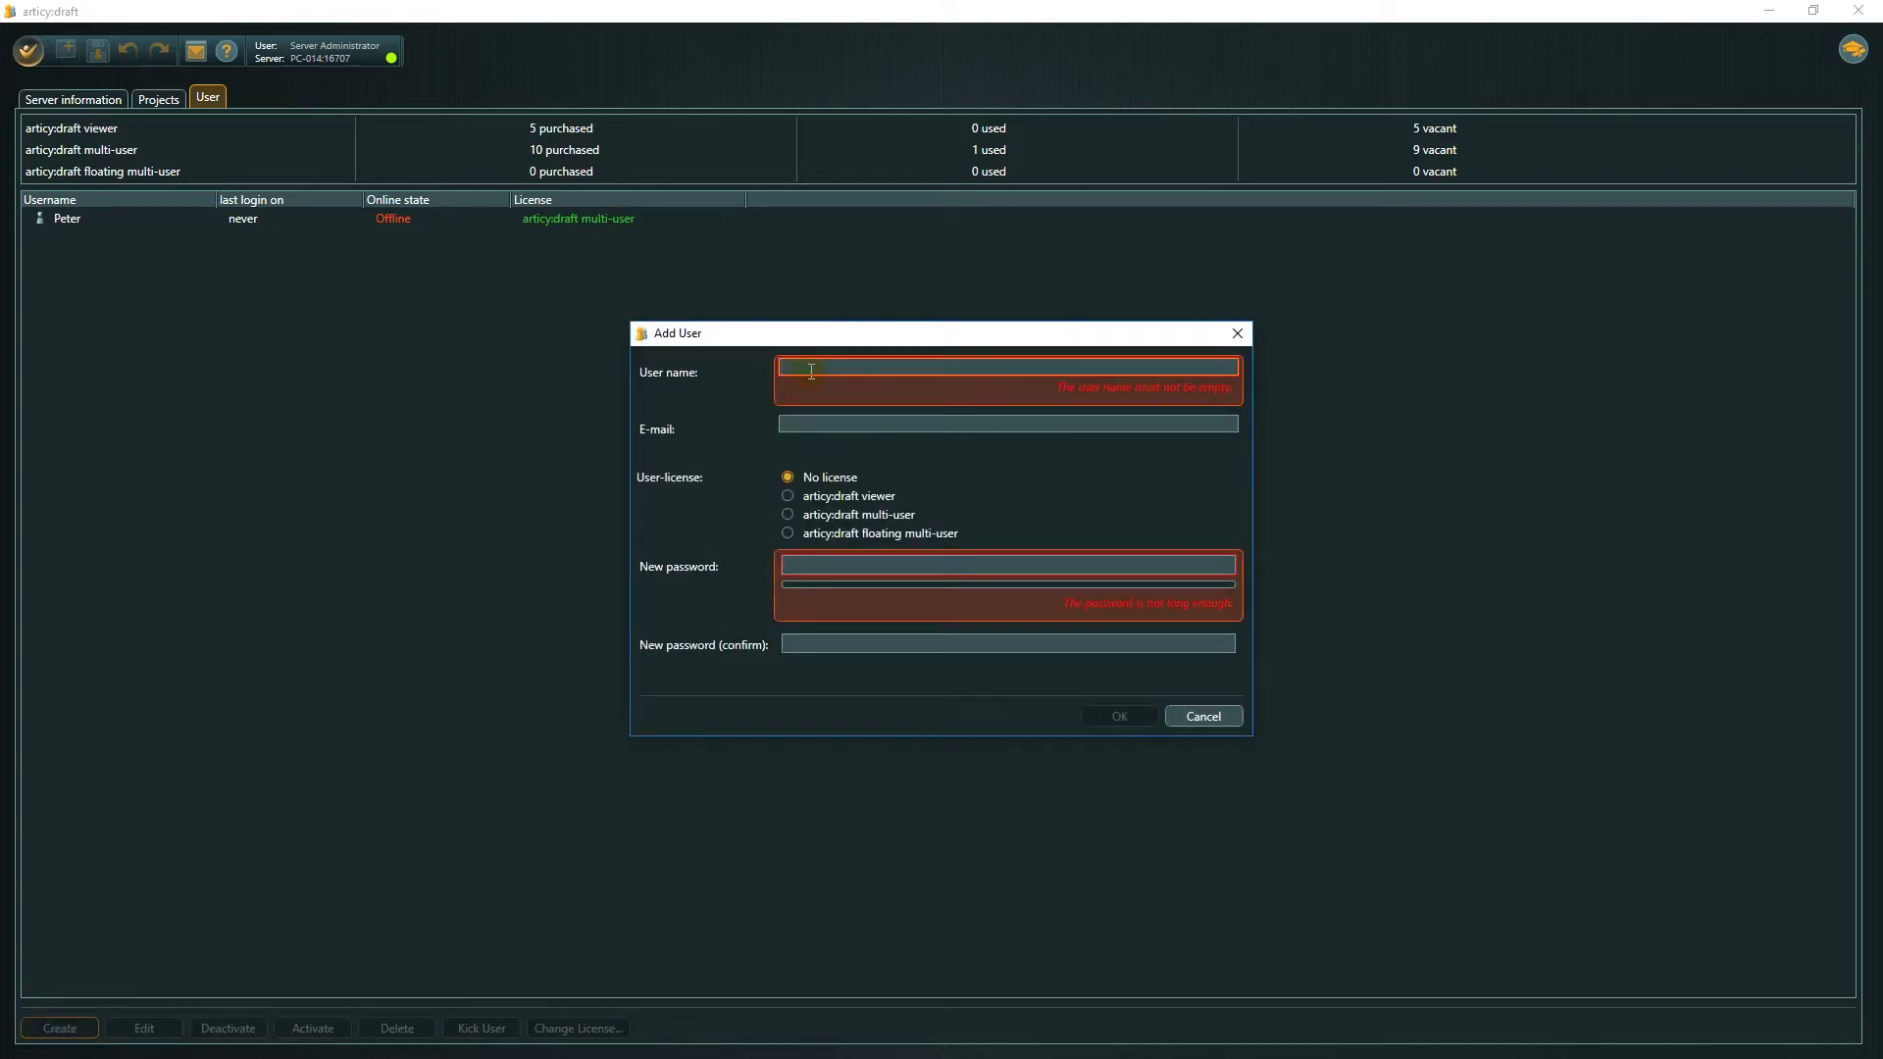
pyautogui.write('Paul')
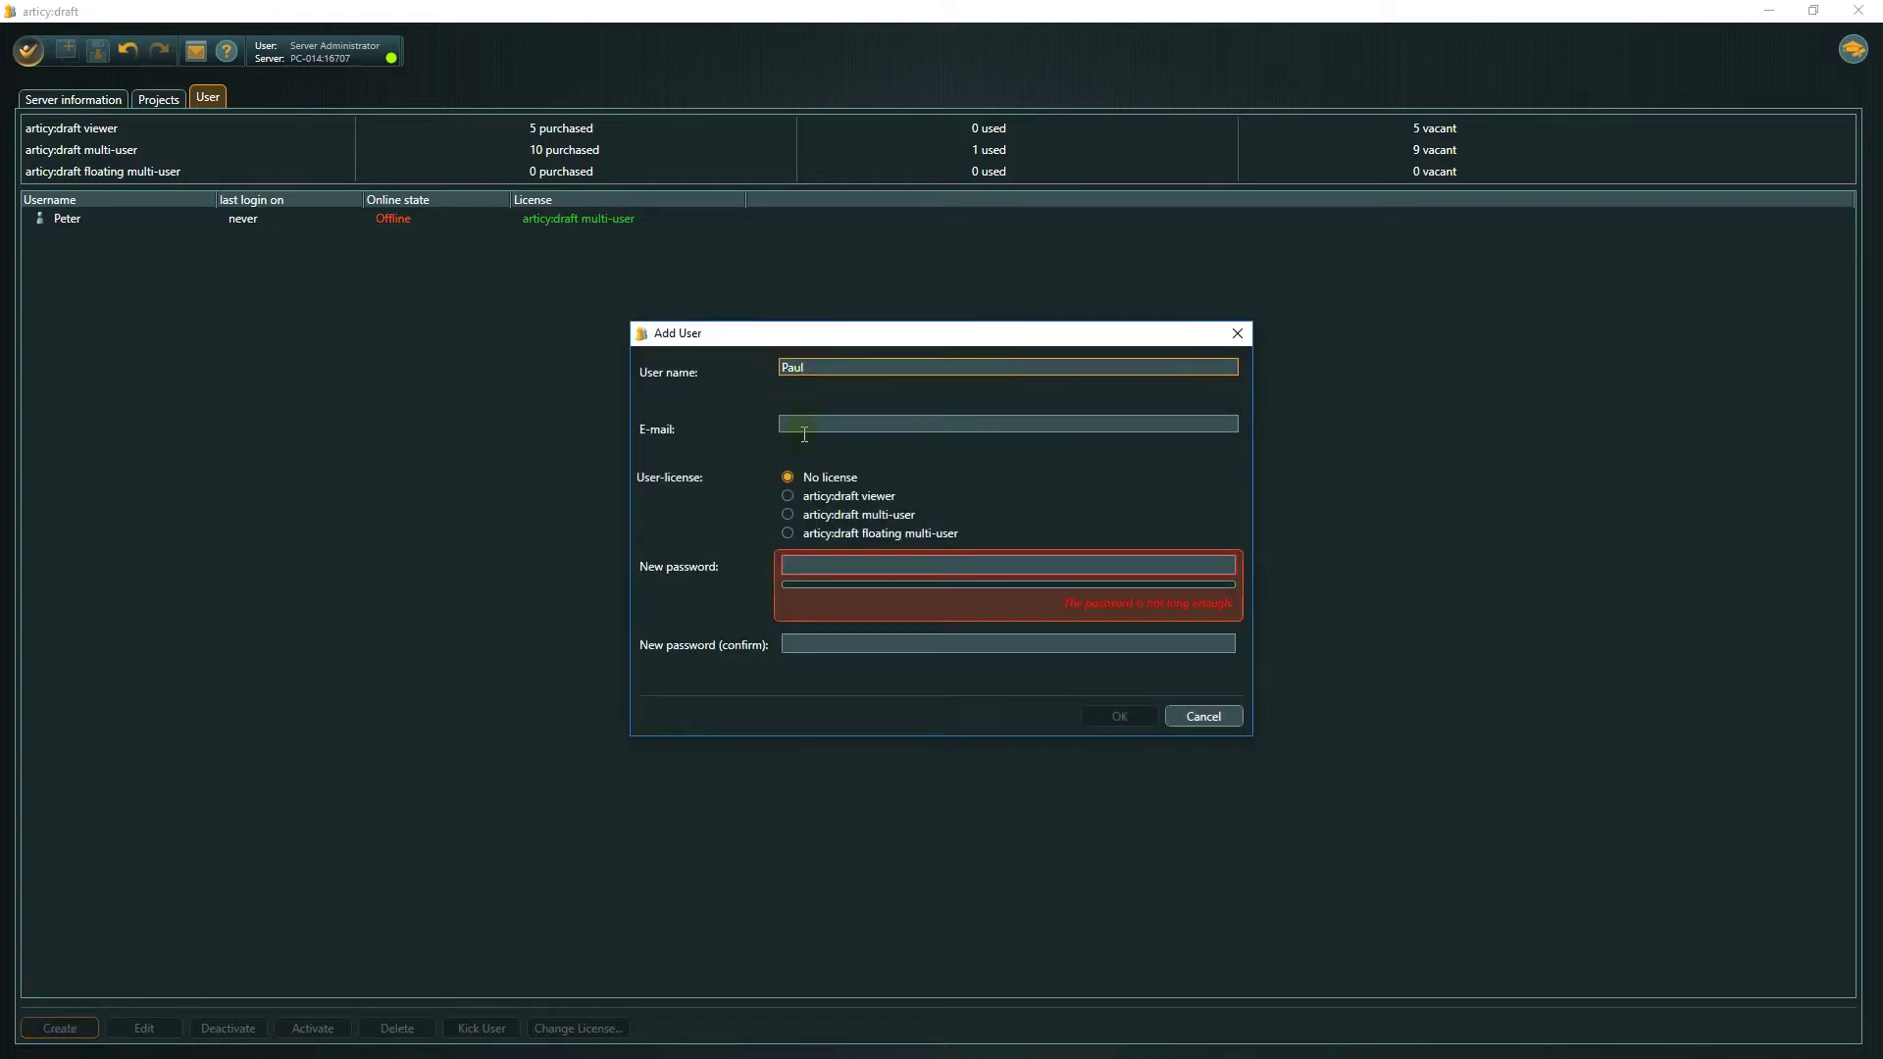
pyautogui.click(787, 495)
pyautogui.click(803, 557)
pyautogui.write('***')
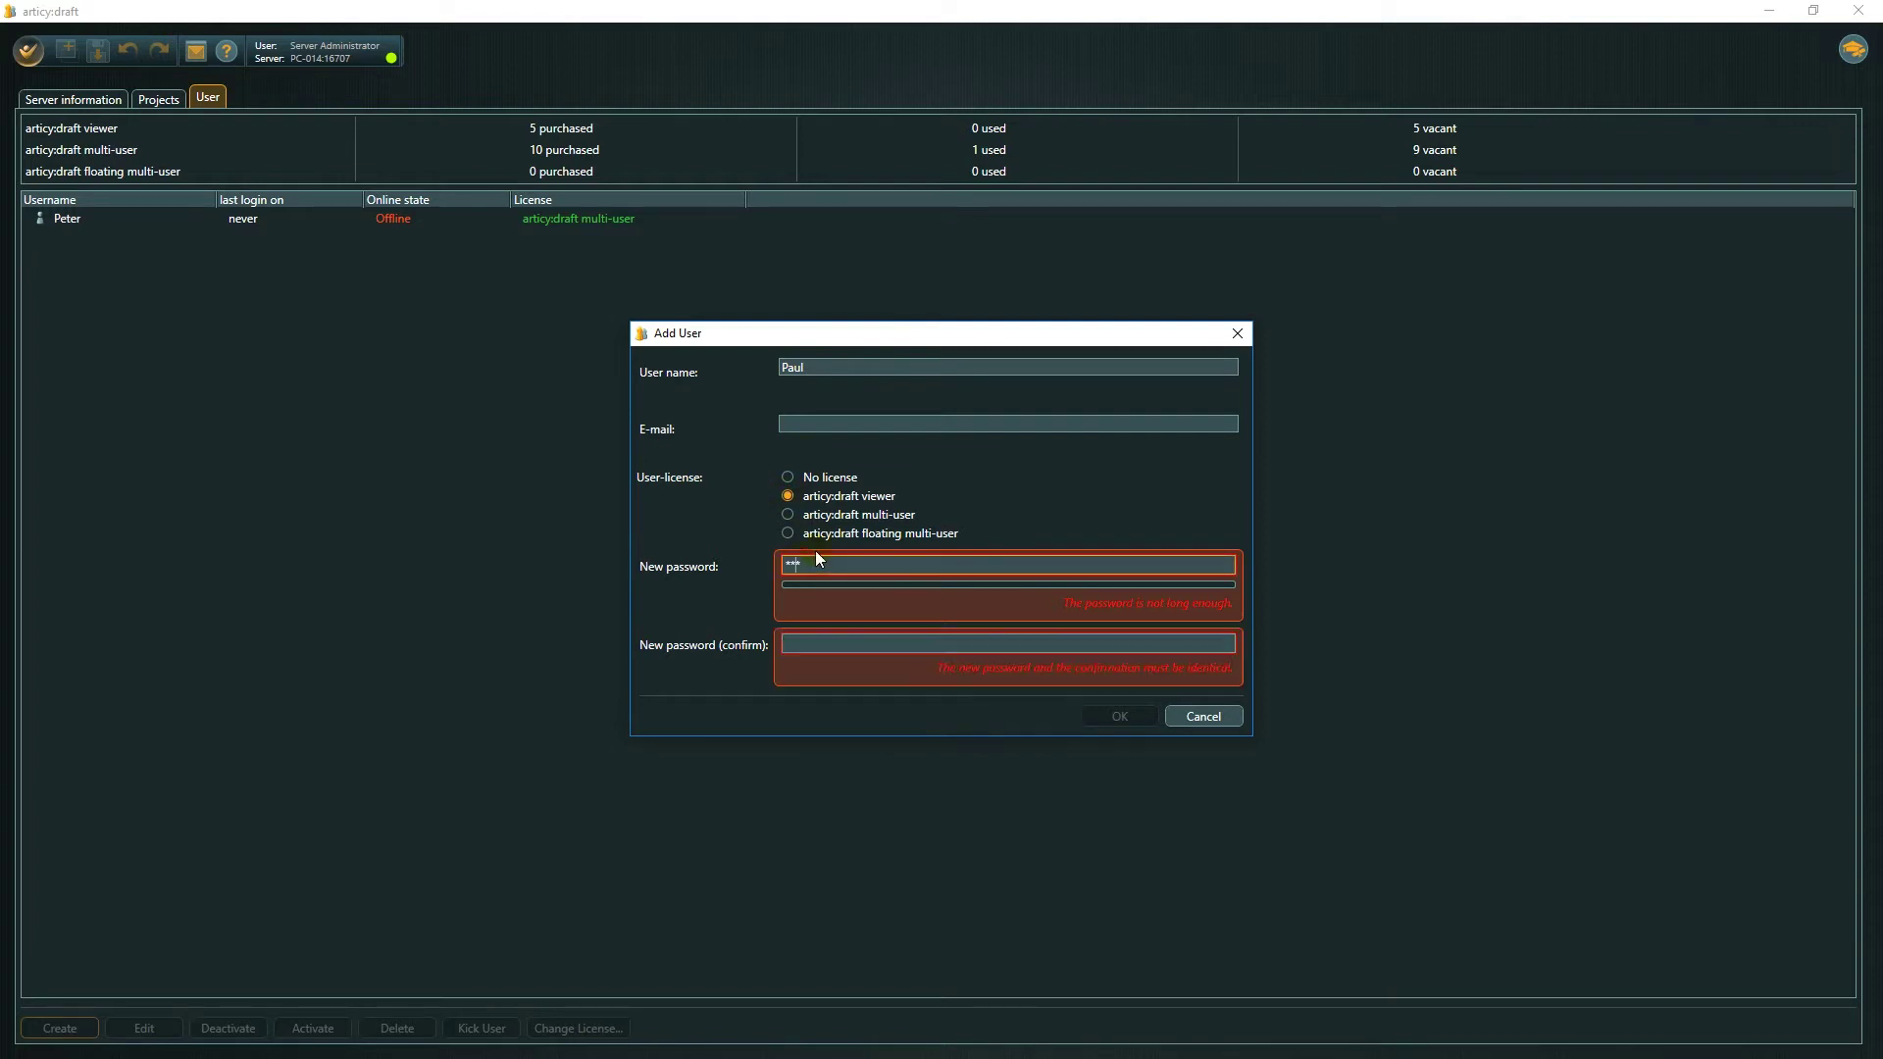
pyautogui.write('****')
pyautogui.press('Tab')
pyautogui.write('****')
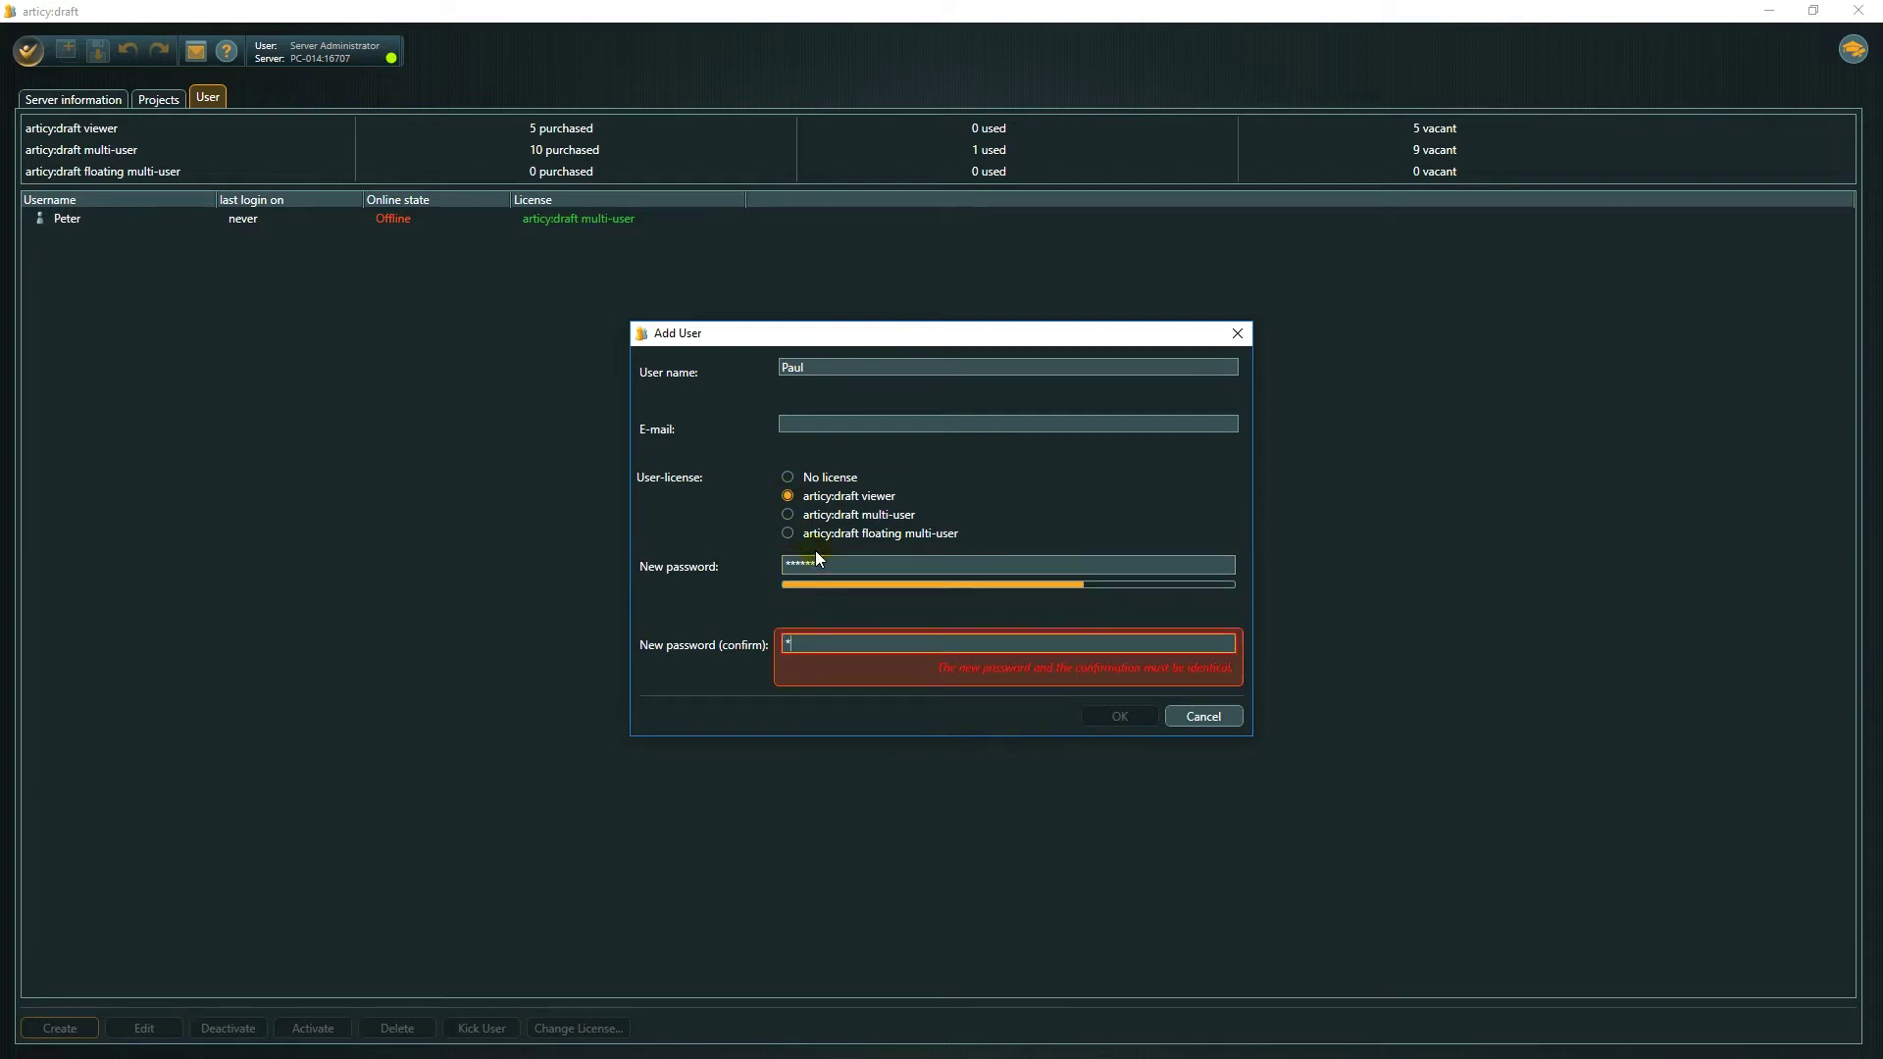
pyautogui.write('**')
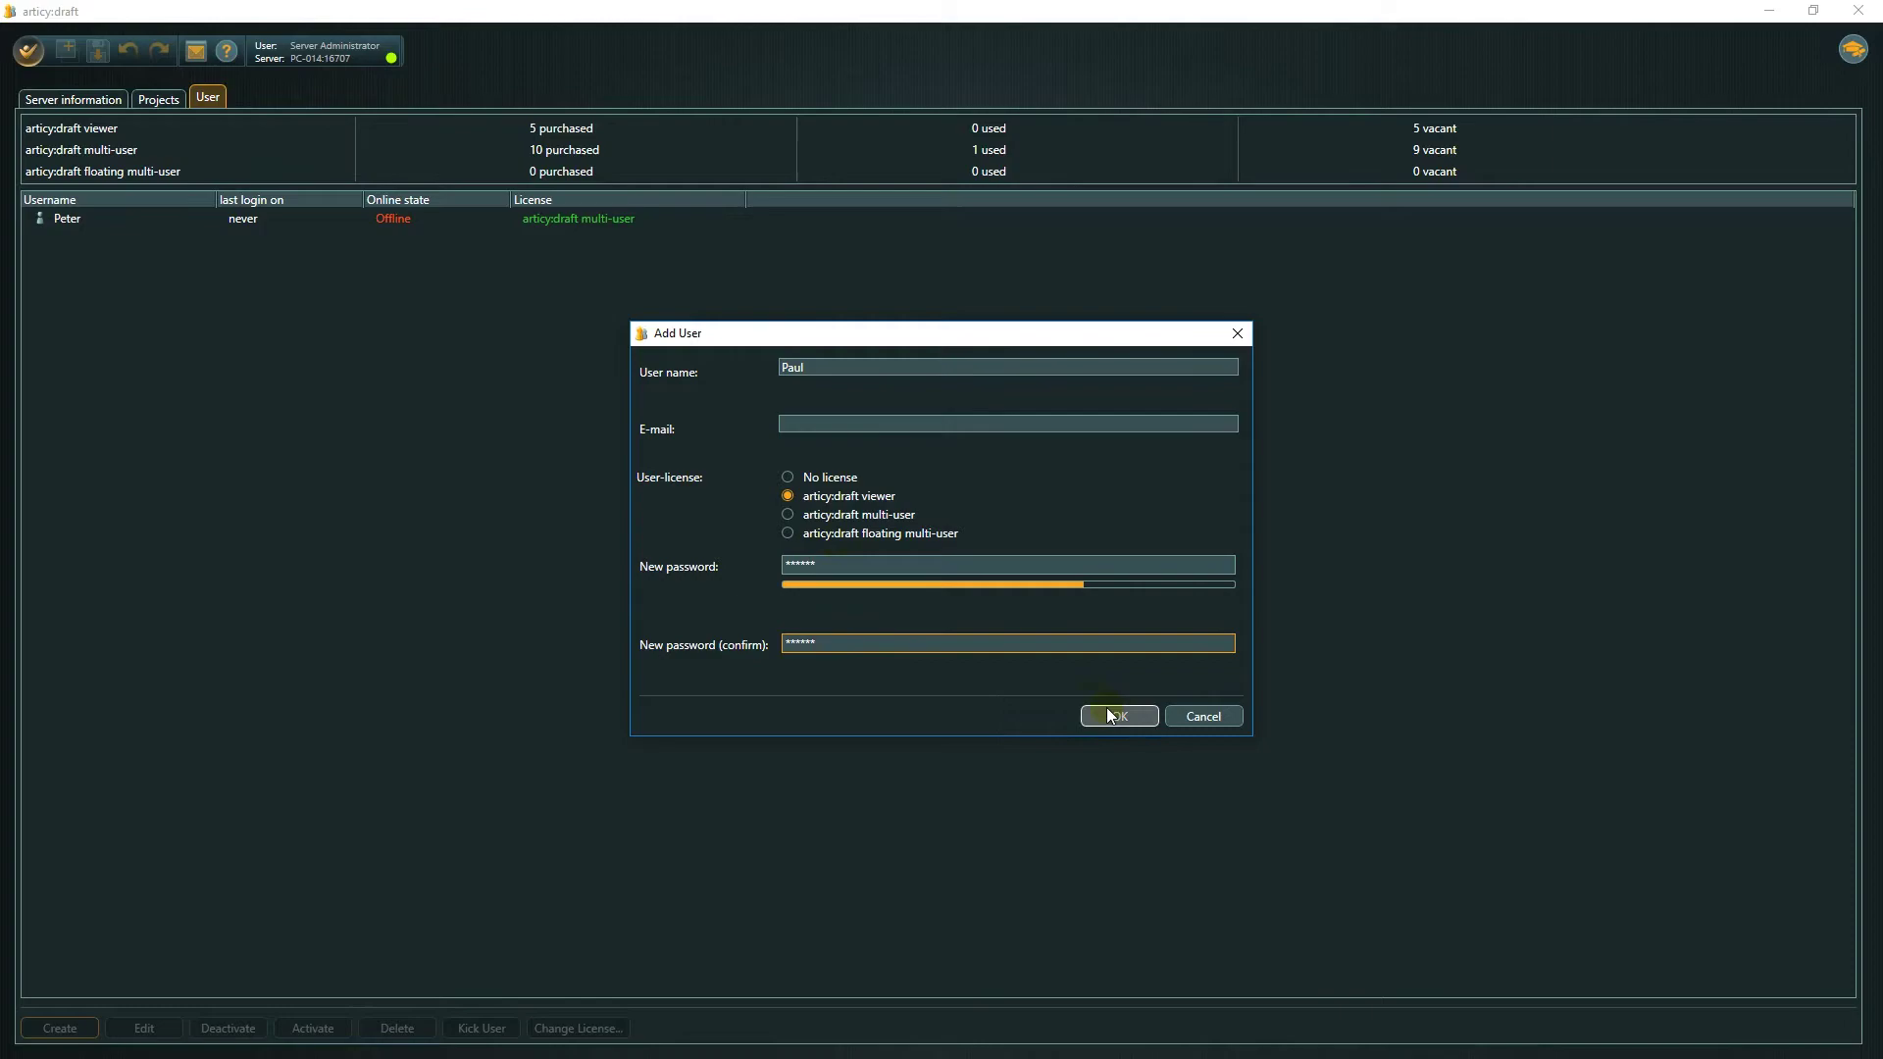
pyautogui.click(1105, 714)
# Add a third user with the 'articy:draft multi-user' licence and a confirmed password.
pyautogui.click(59, 1027)
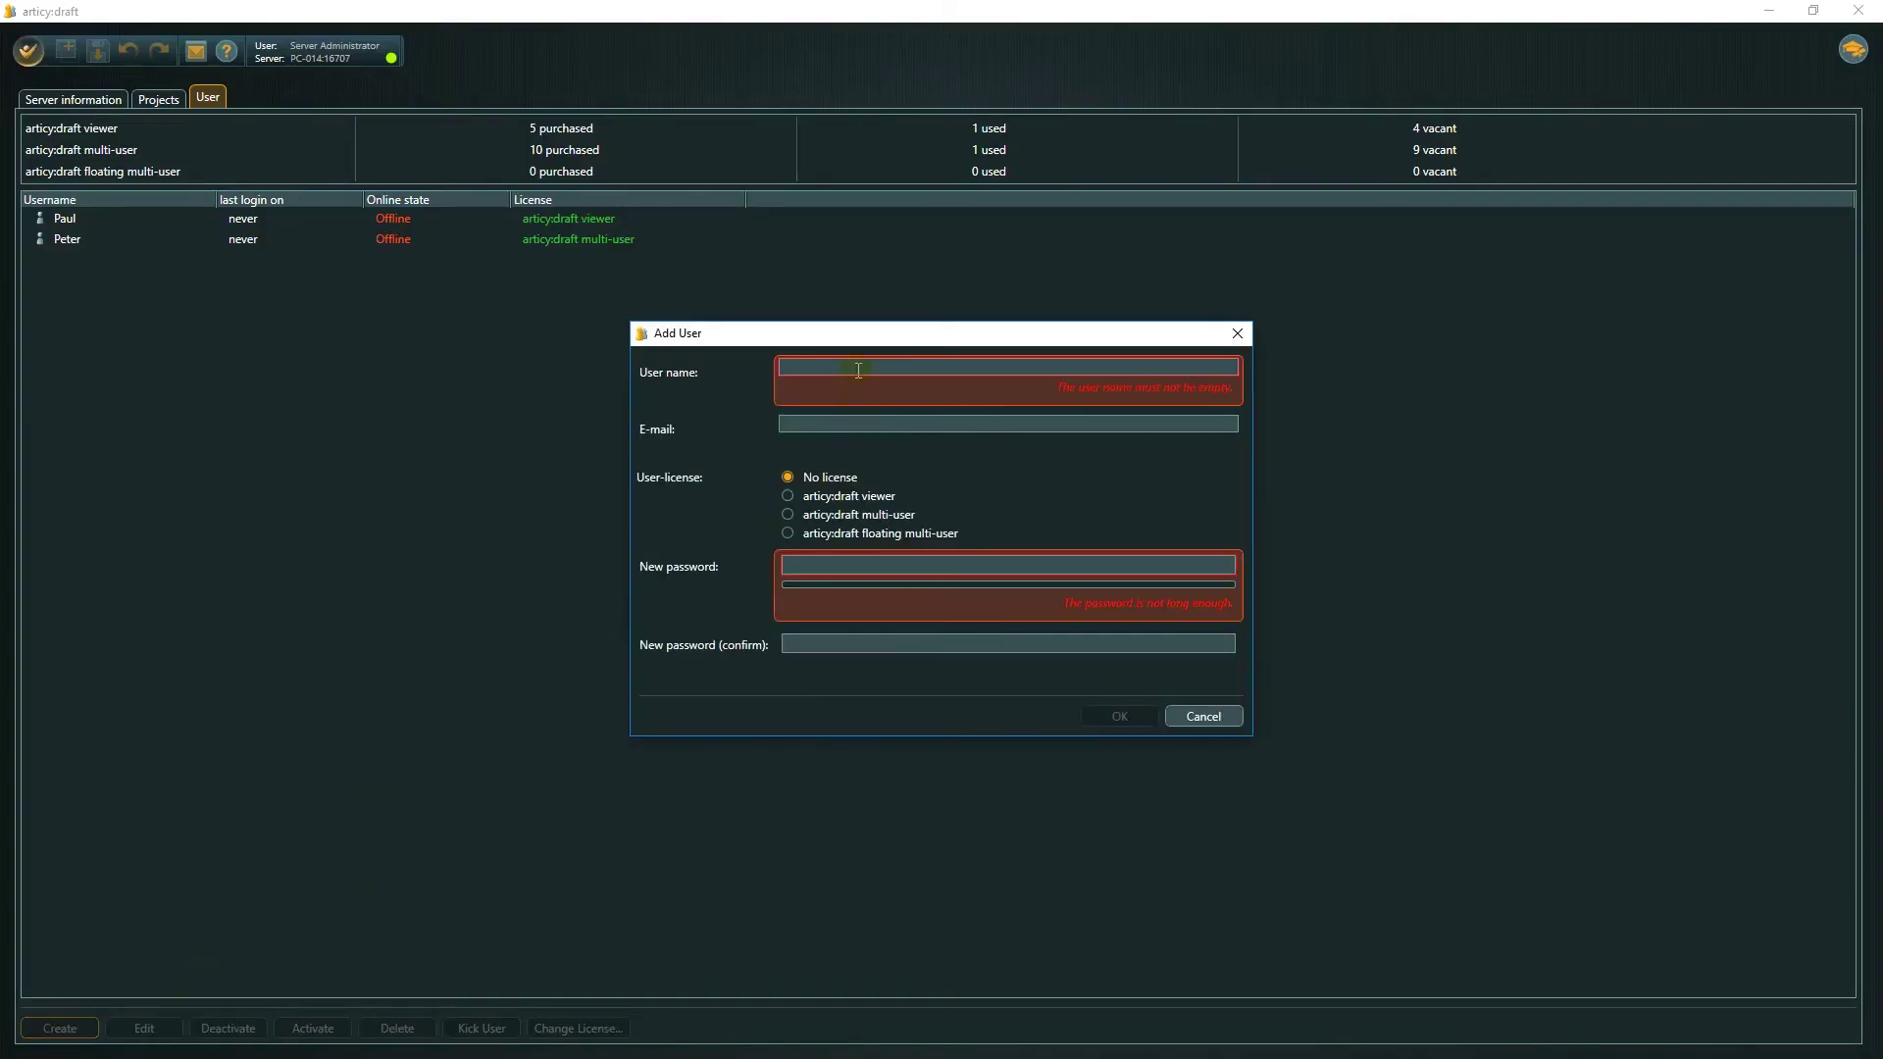
pyautogui.write('Mary')
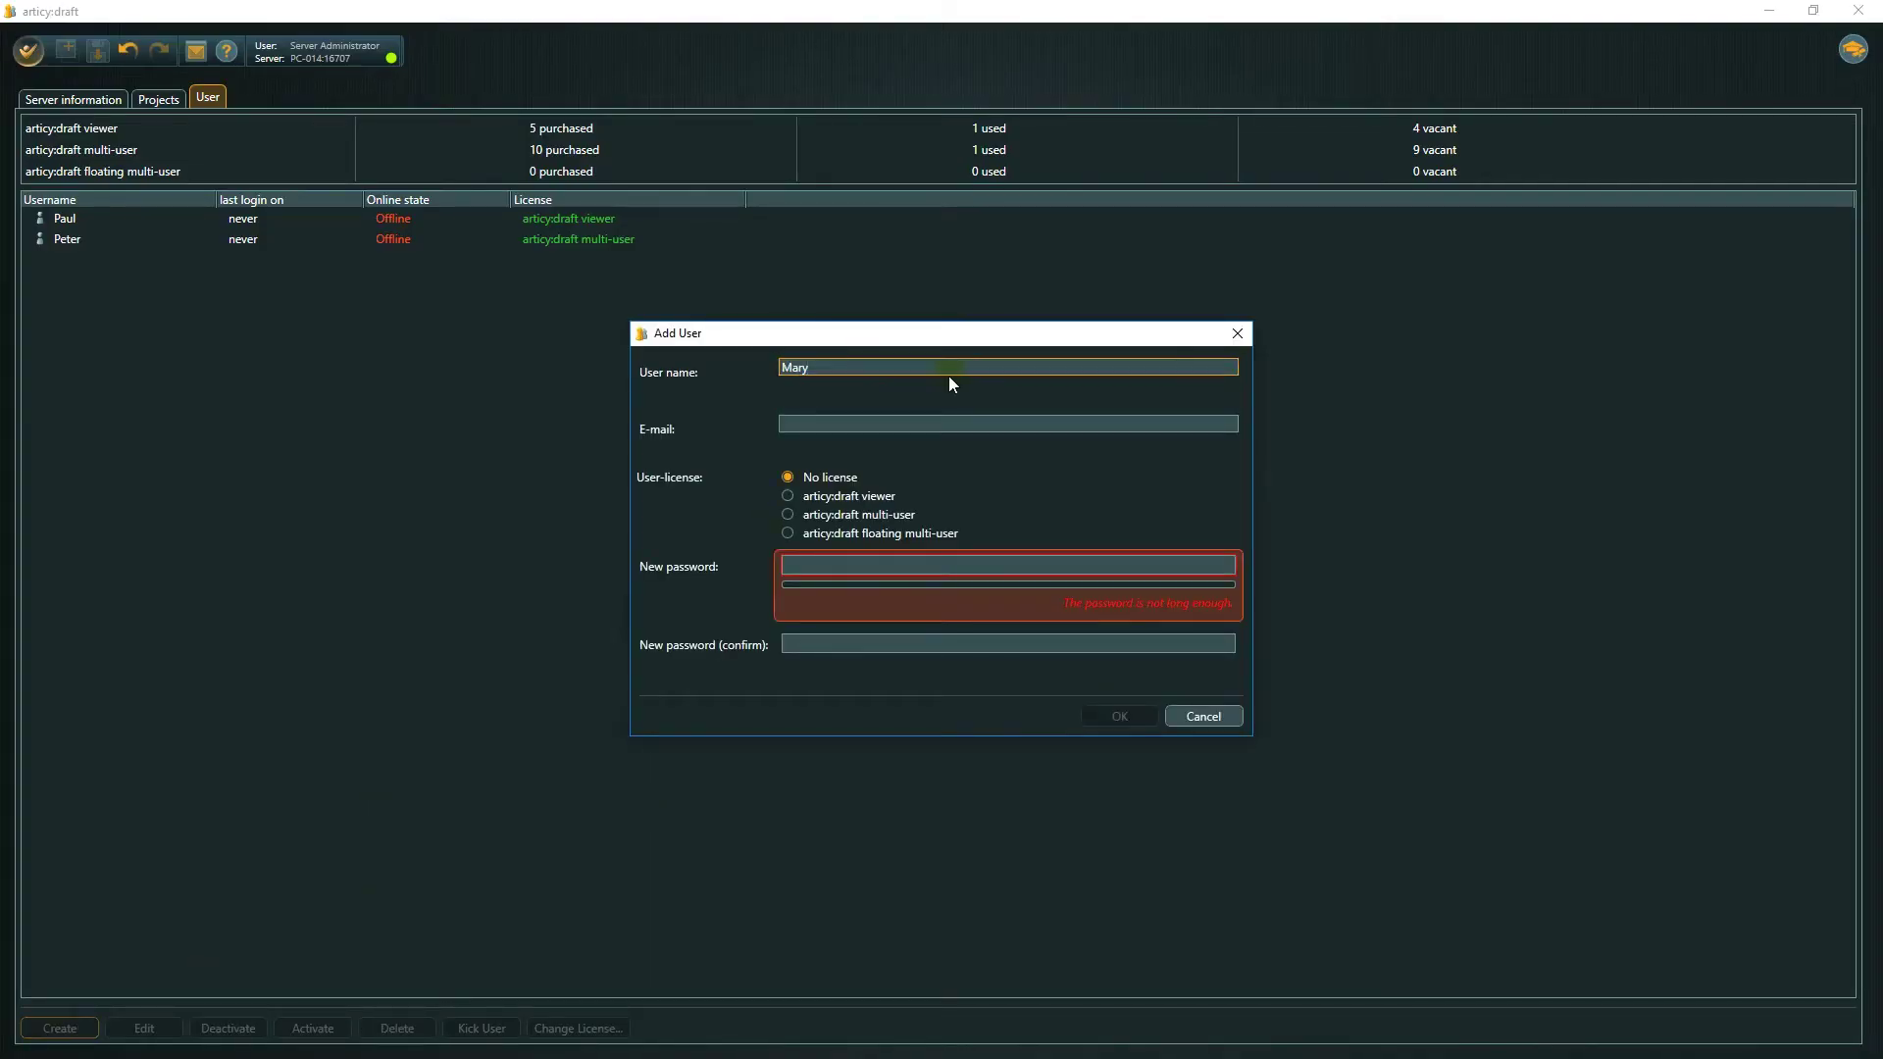
pyautogui.click(789, 515)
pyautogui.click(814, 555)
pyautogui.write('**')
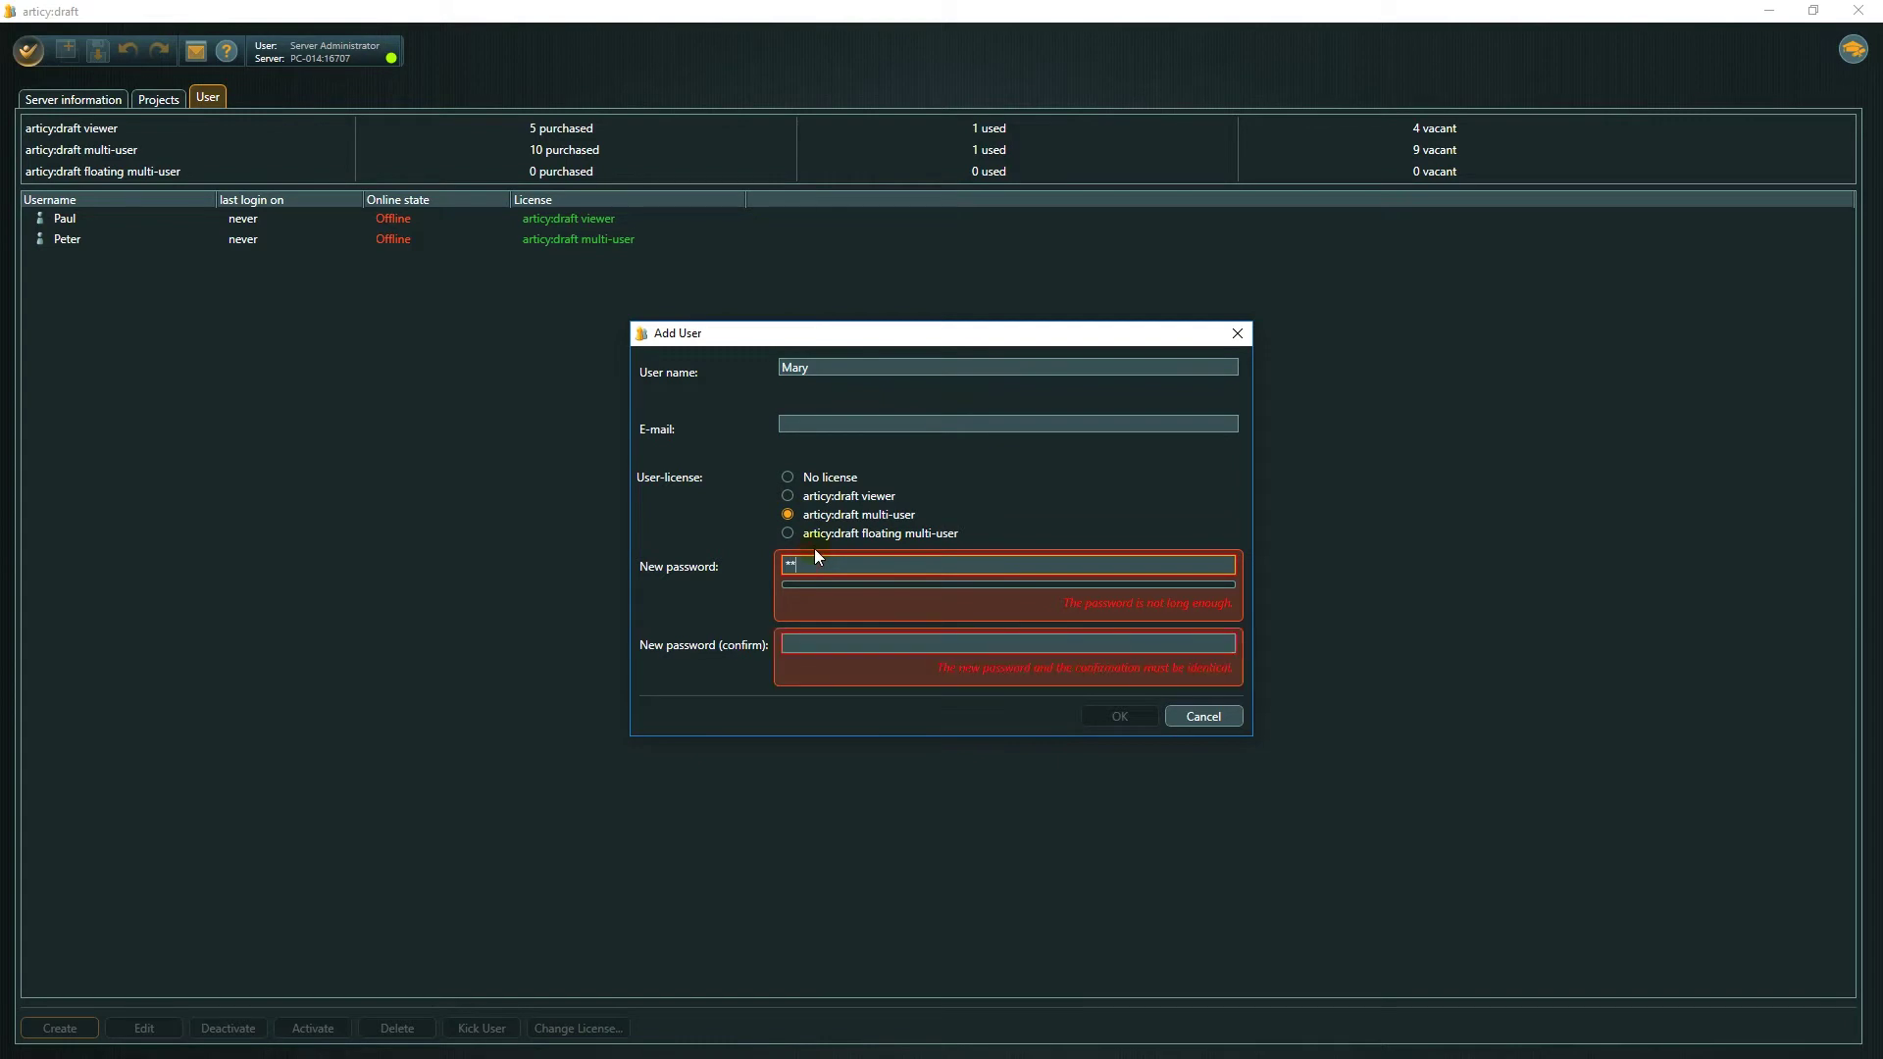
pyautogui.write('****')
pyautogui.press('Tab')
pyautogui.write('**')
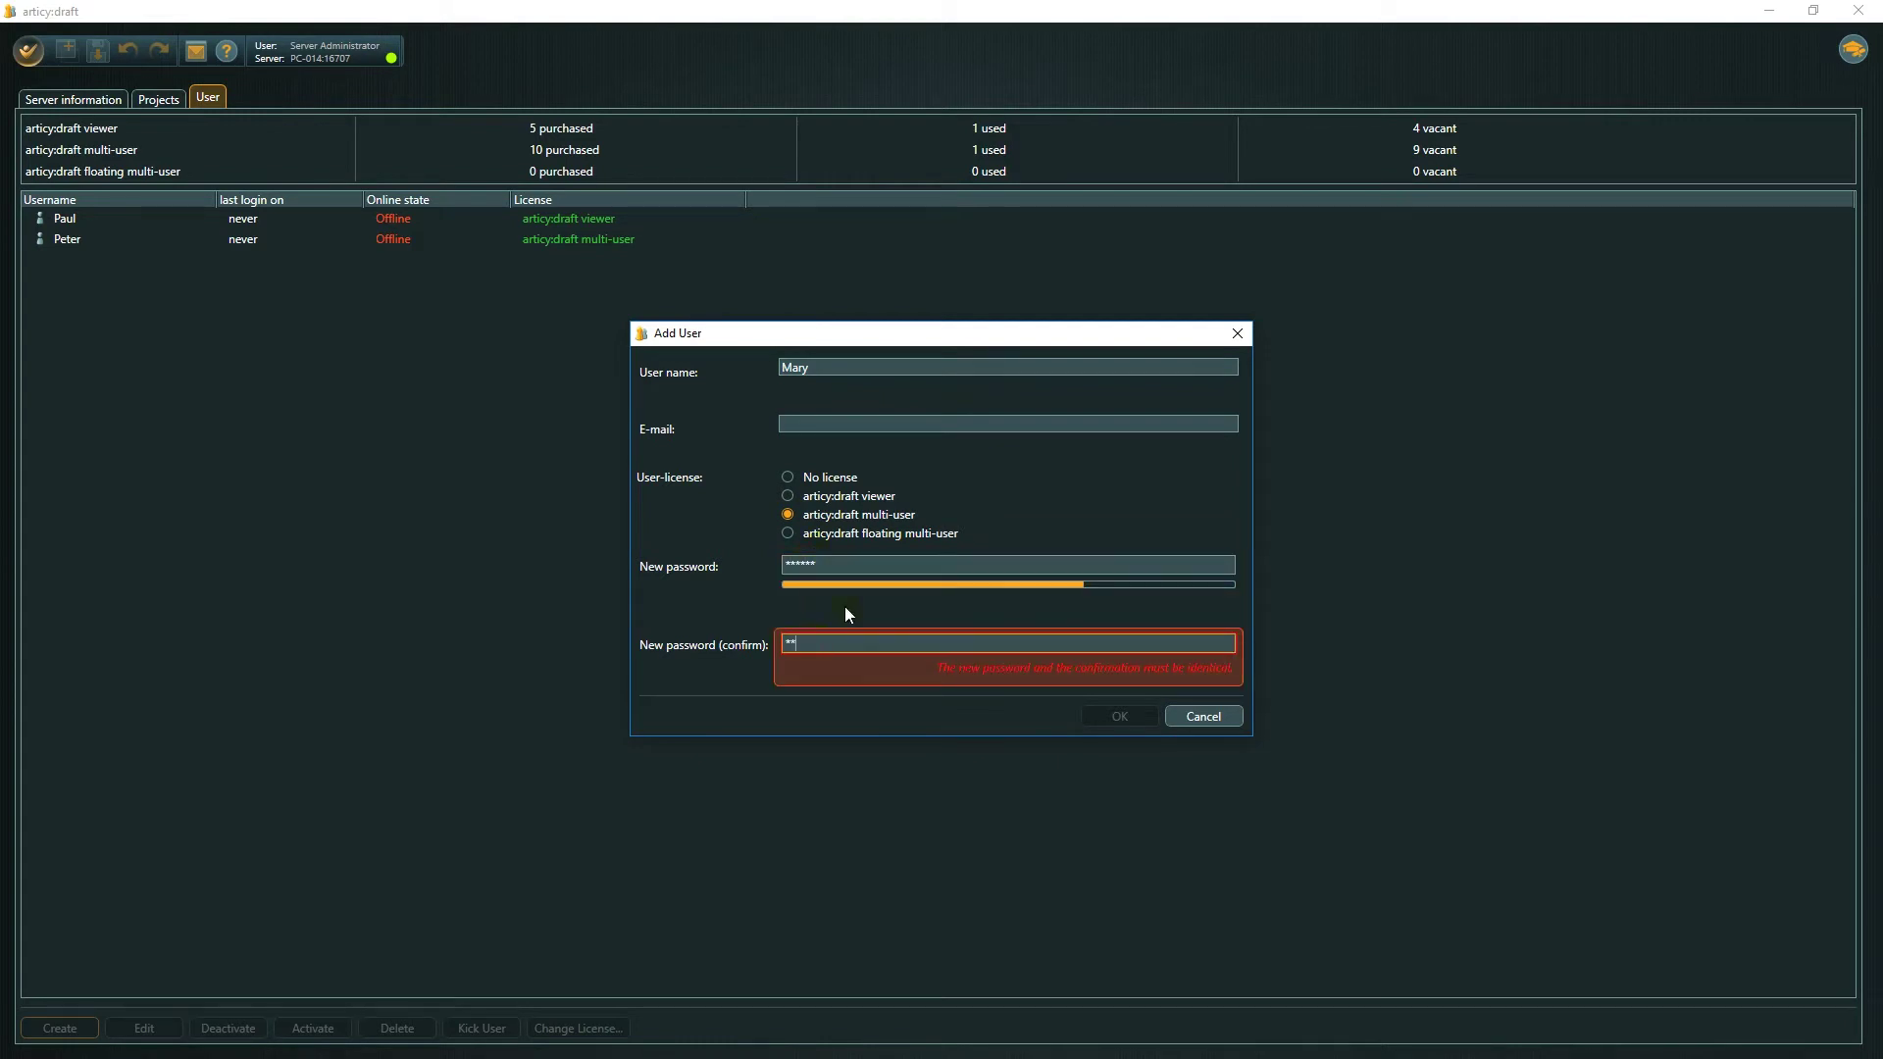
pyautogui.write('****')
pyautogui.click(1109, 715)
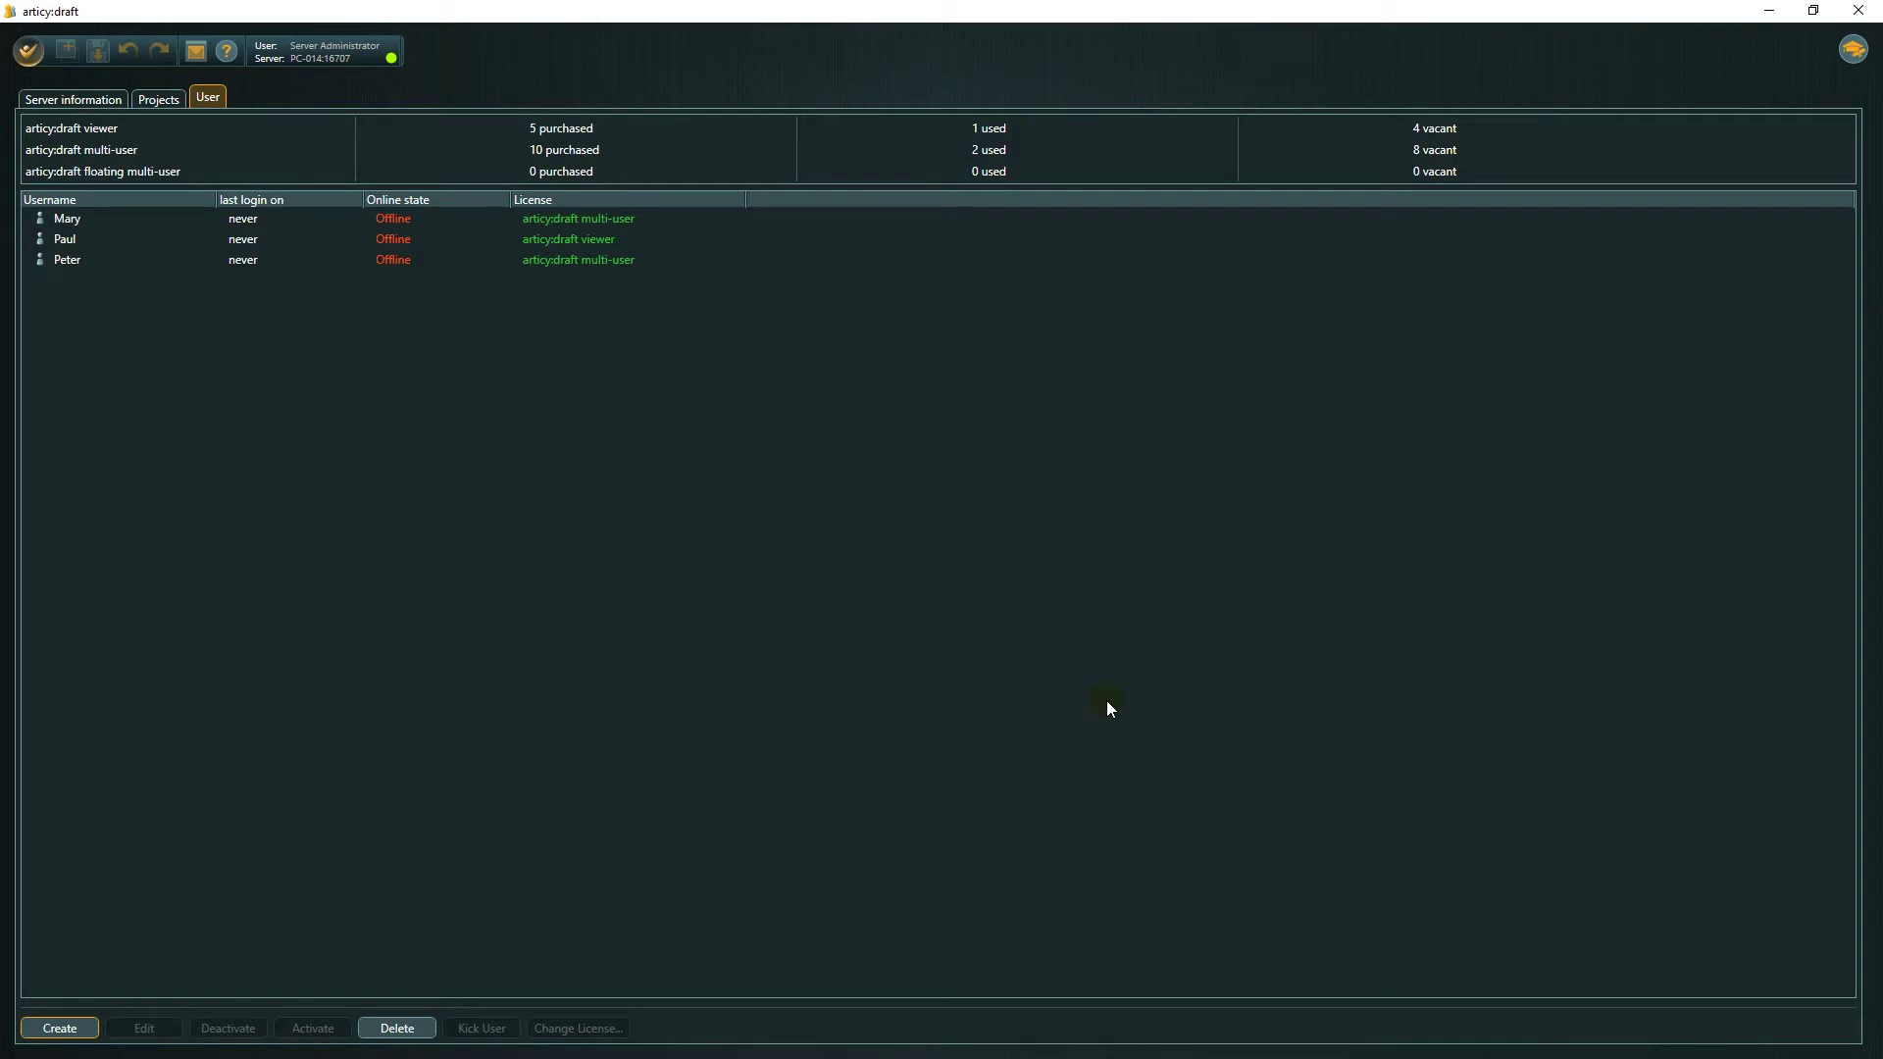
# Leave administration mode and connect to host PC-014 on port 16707.
pyautogui.click(30, 55)
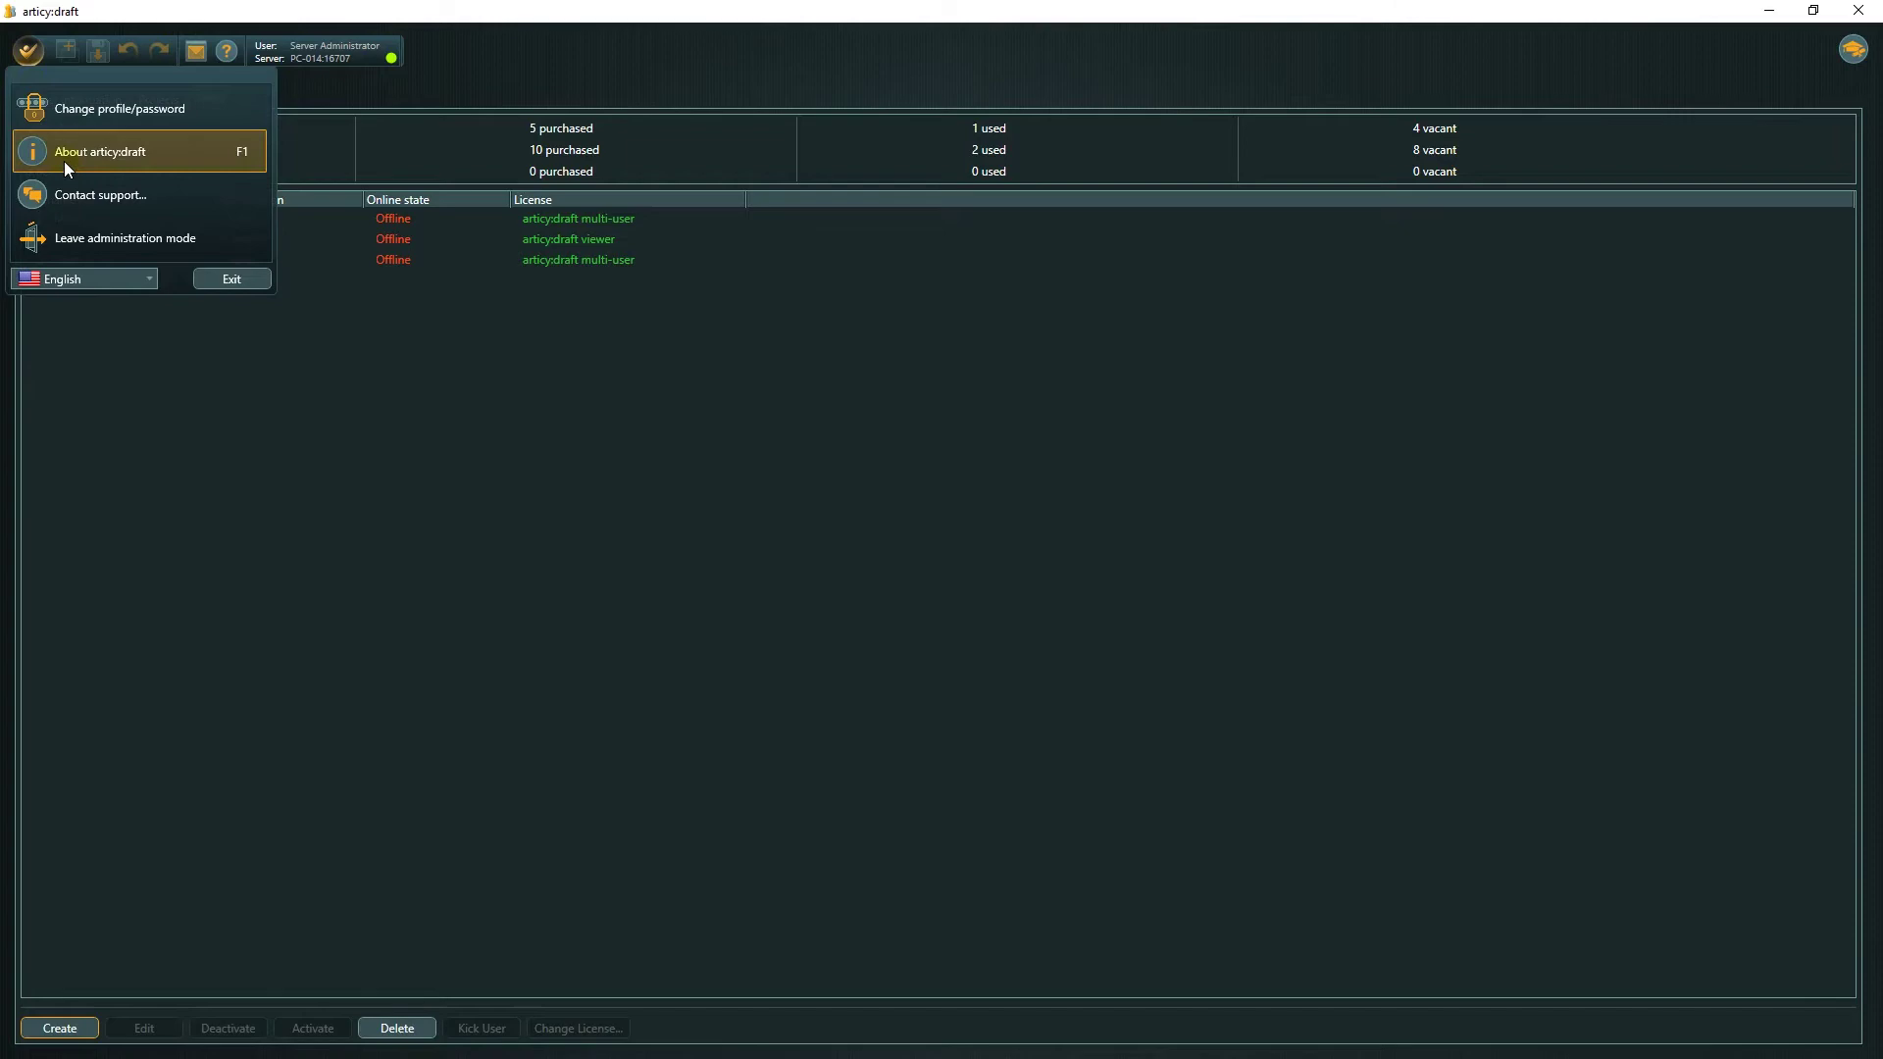
pyautogui.click(88, 239)
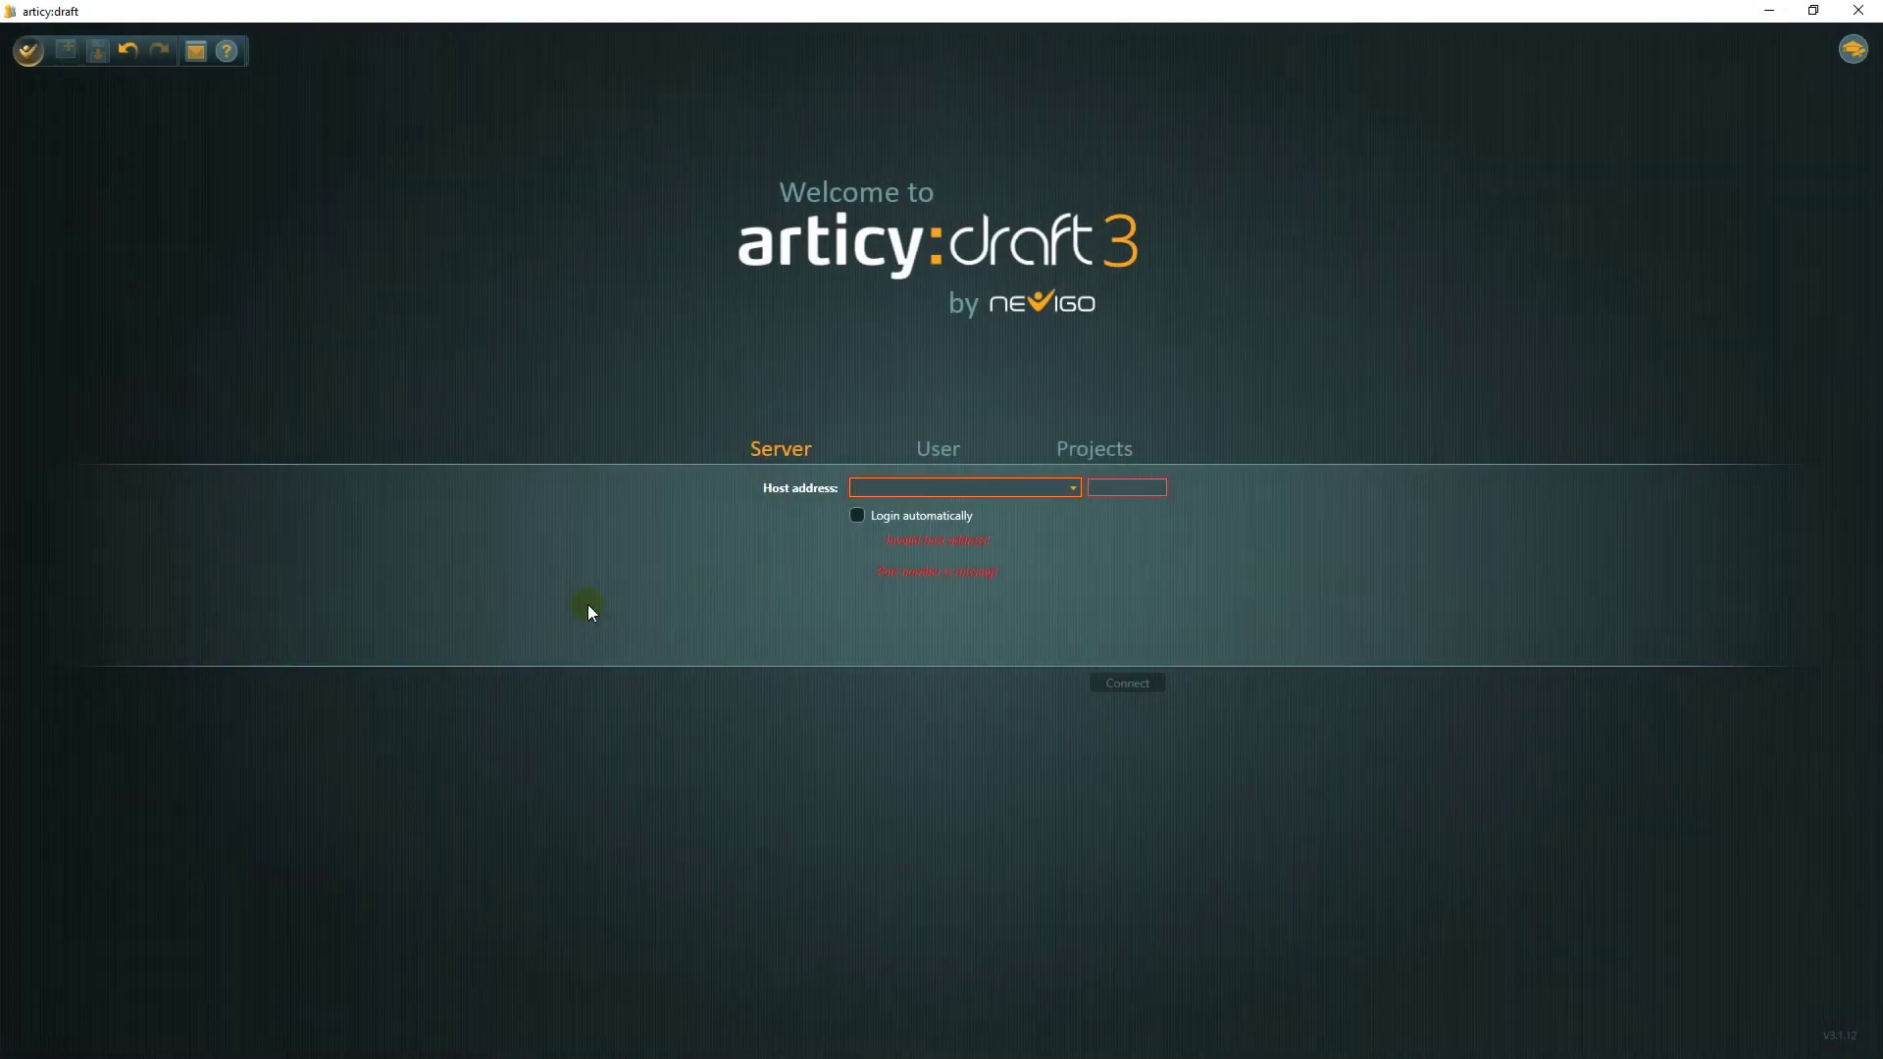
pyautogui.write('PC-014')
pyautogui.press('Tab')
pyautogui.write('16707')
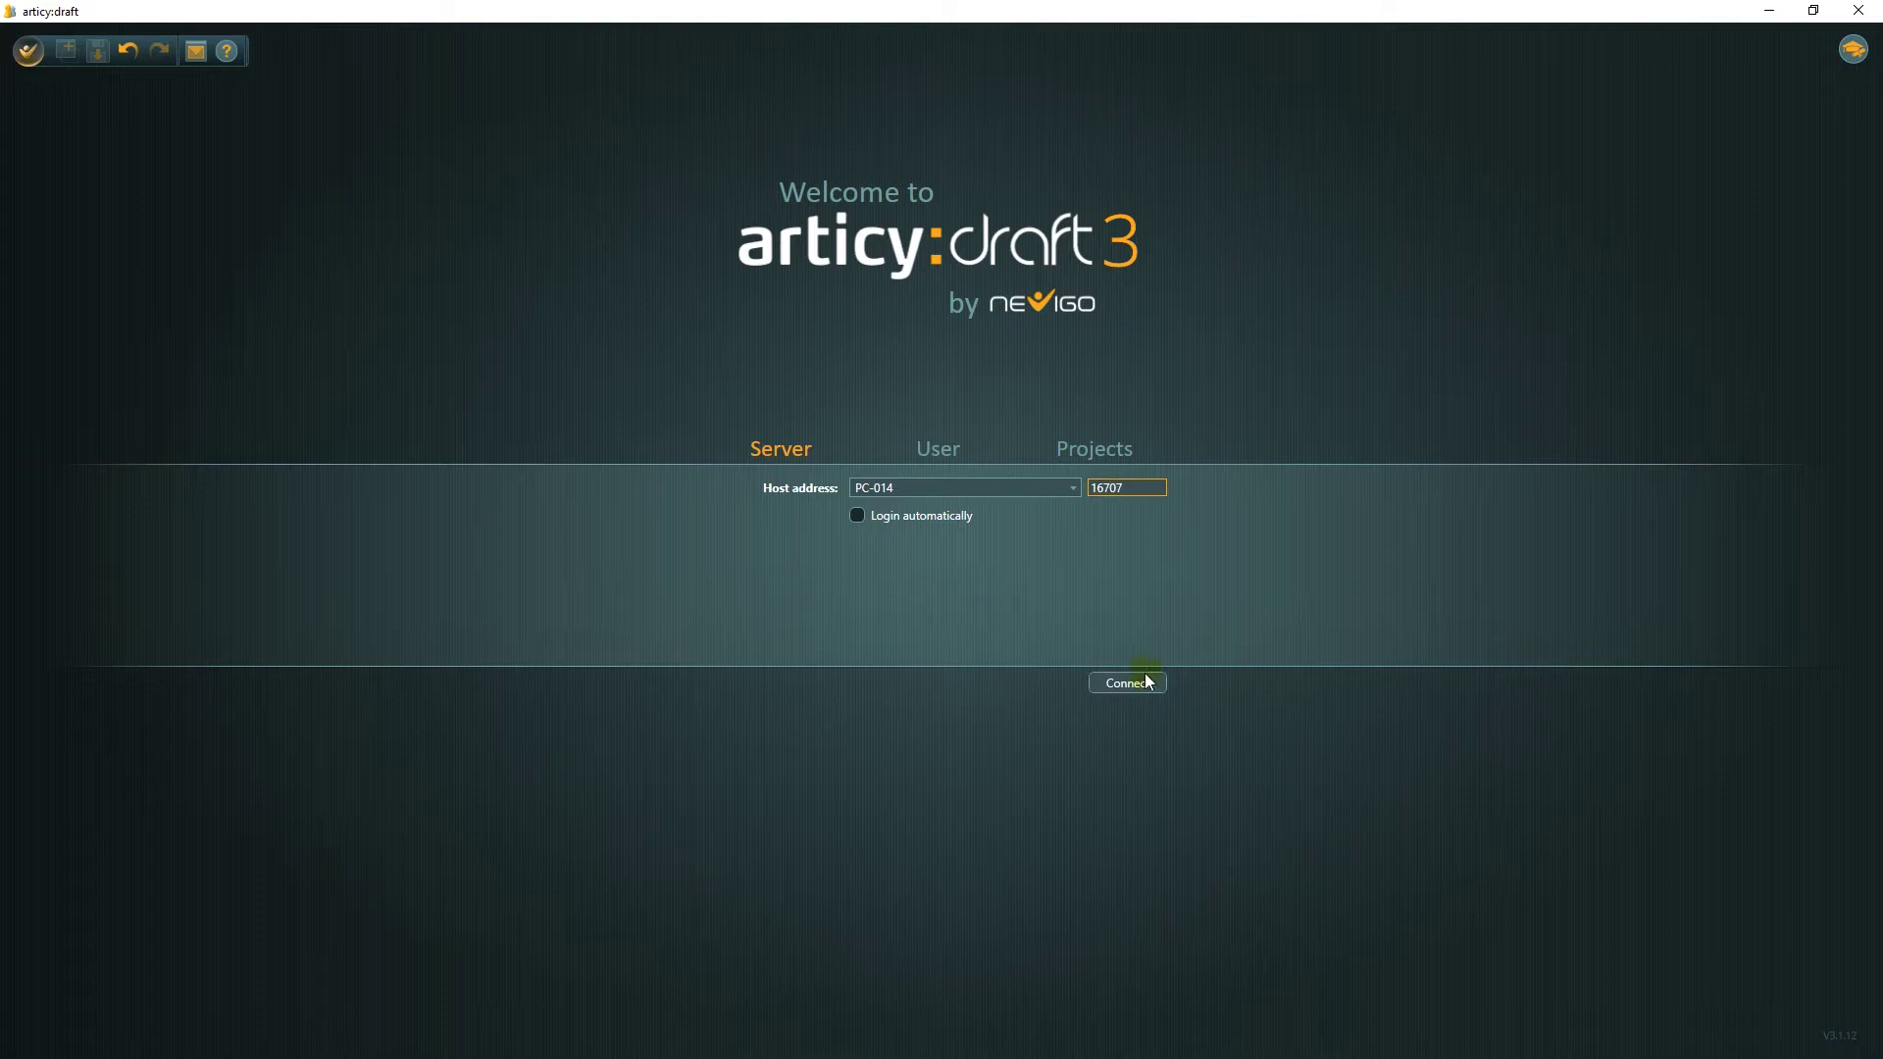
pyautogui.click(1138, 679)
# Log in with the new multi-user account's name and password to reach its empty projects page.
pyautogui.click(965, 488)
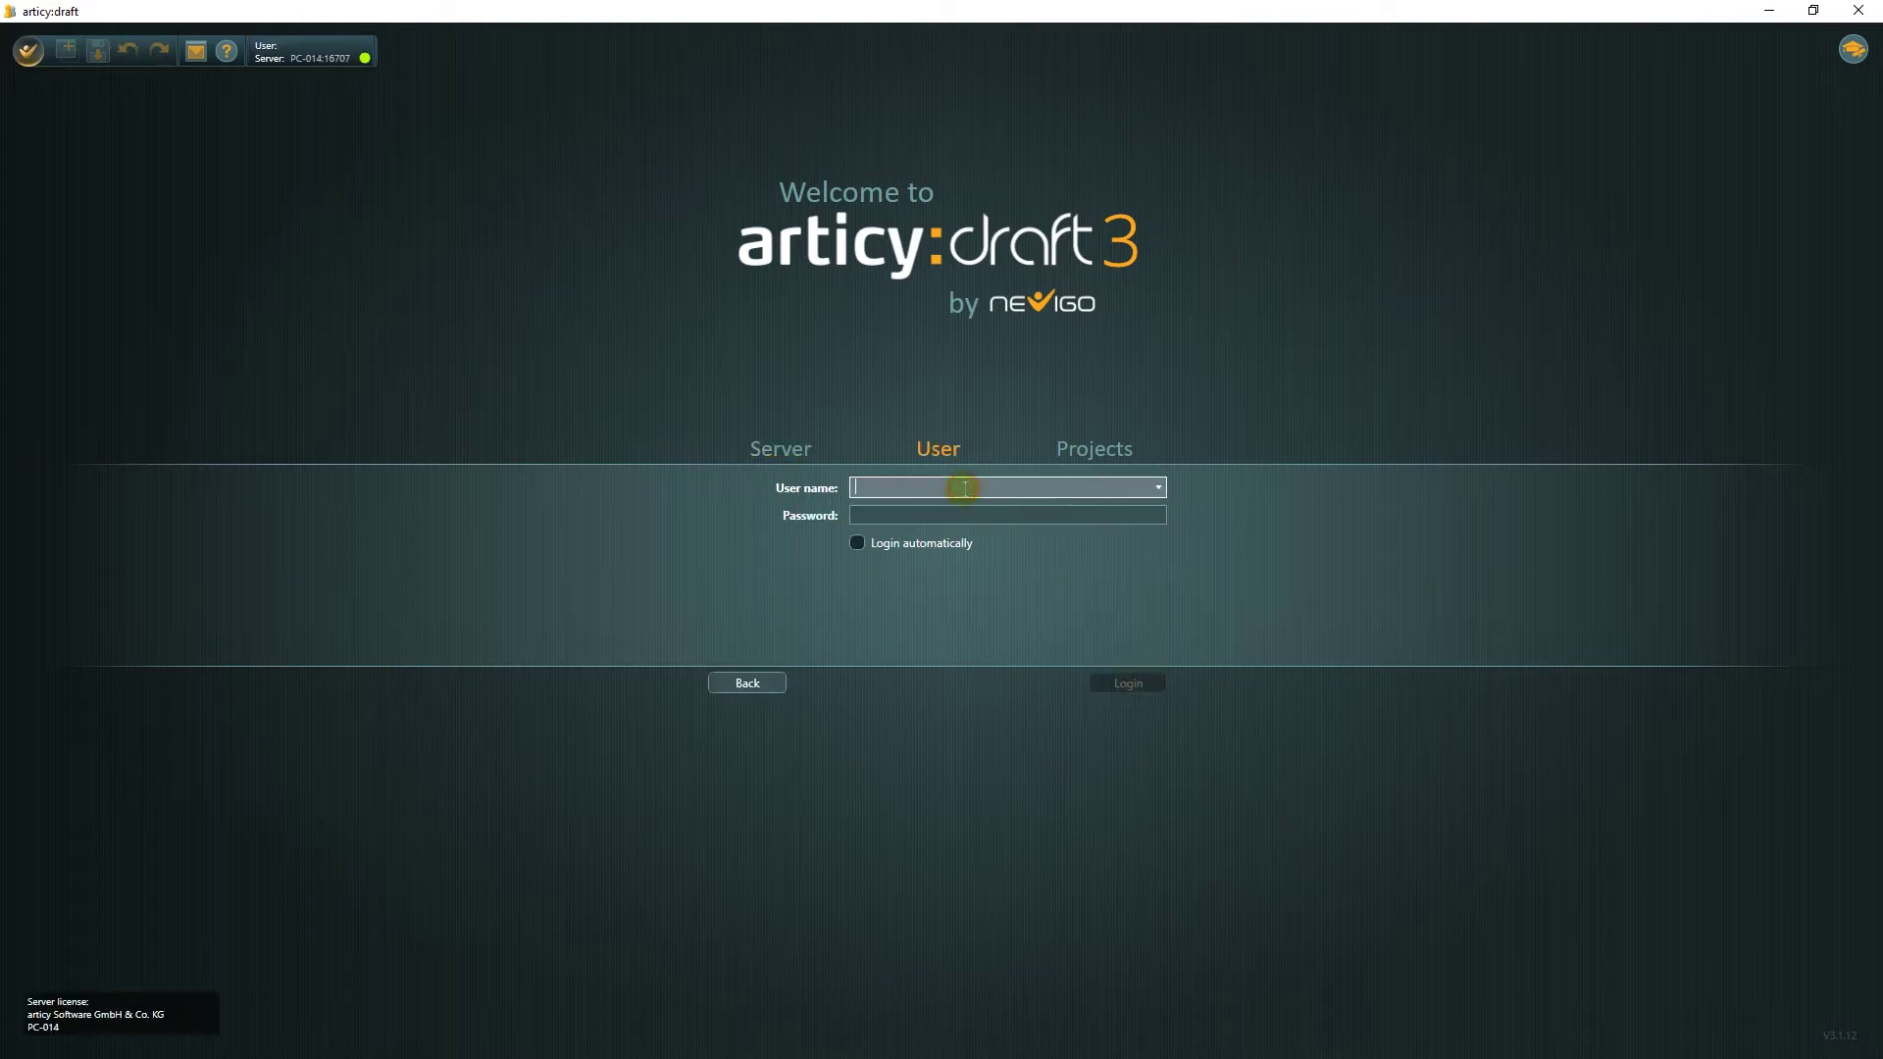
pyautogui.write('Mary')
pyautogui.press('Tab')
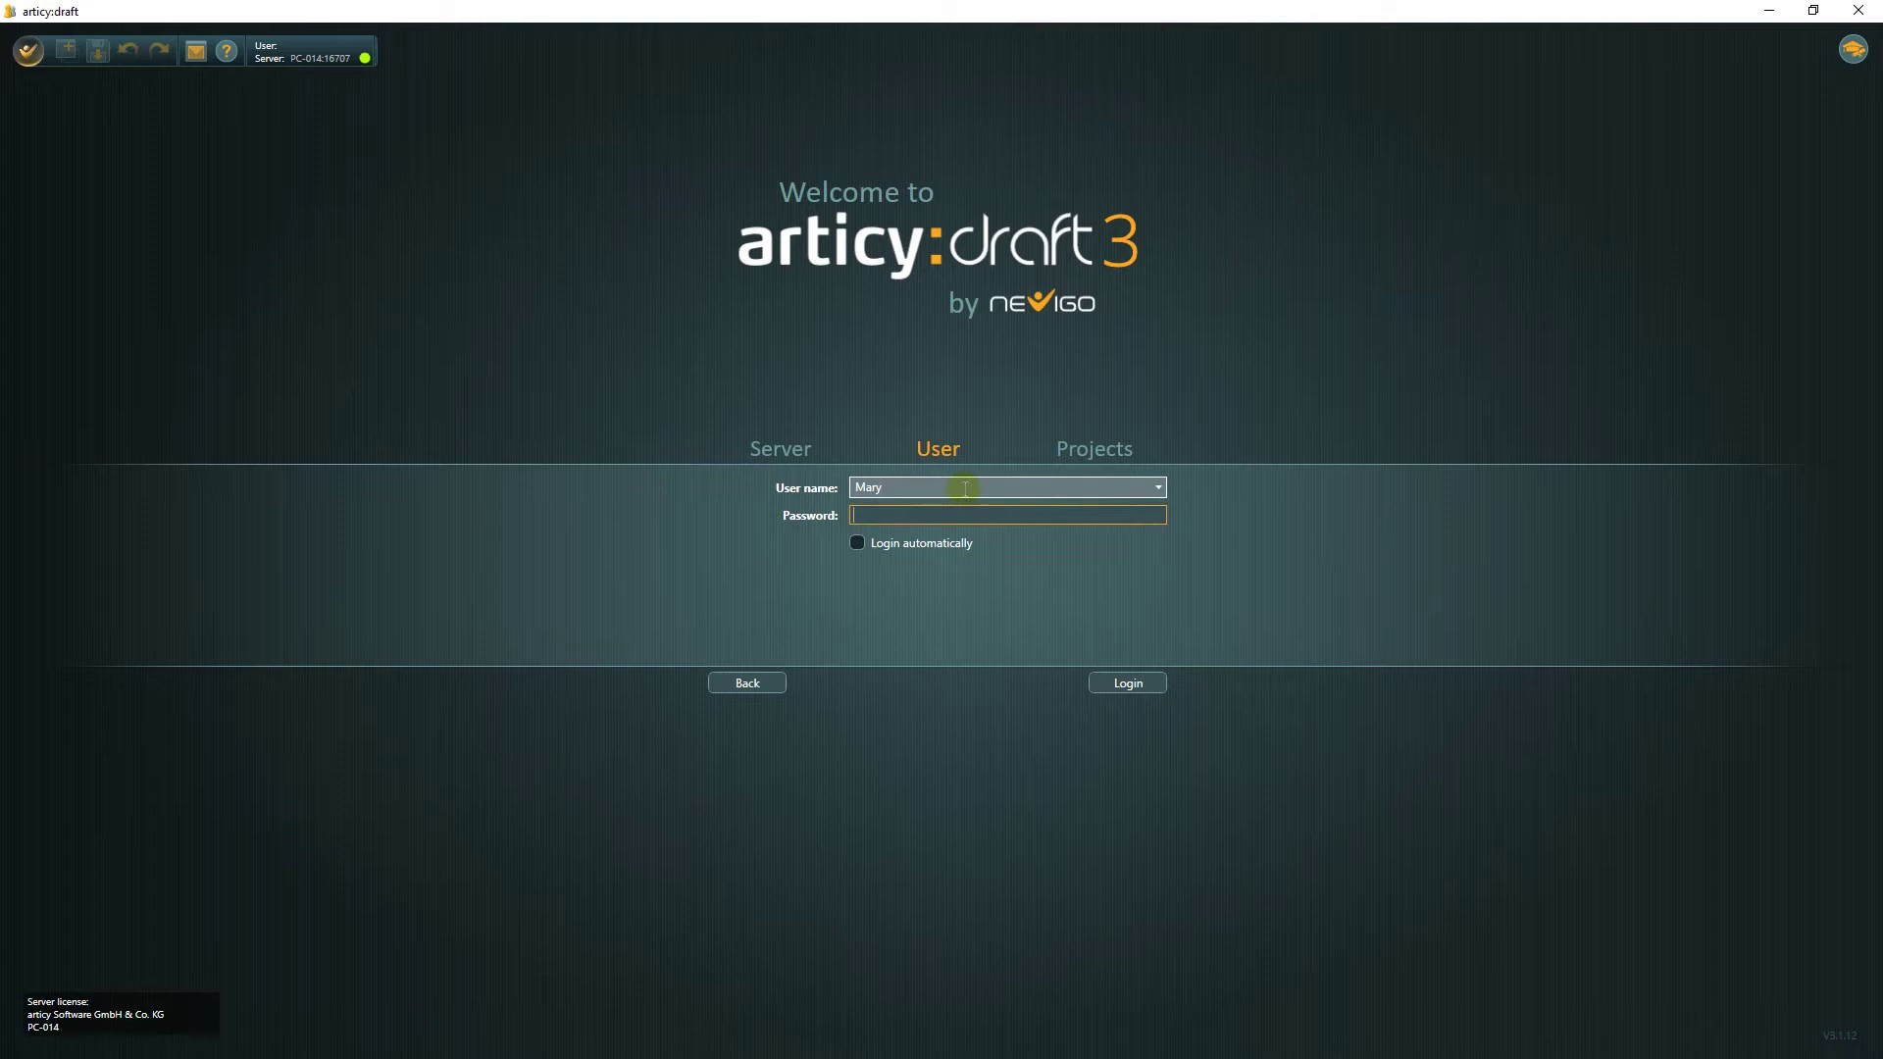
pyautogui.write('******')
pyautogui.click(1116, 683)
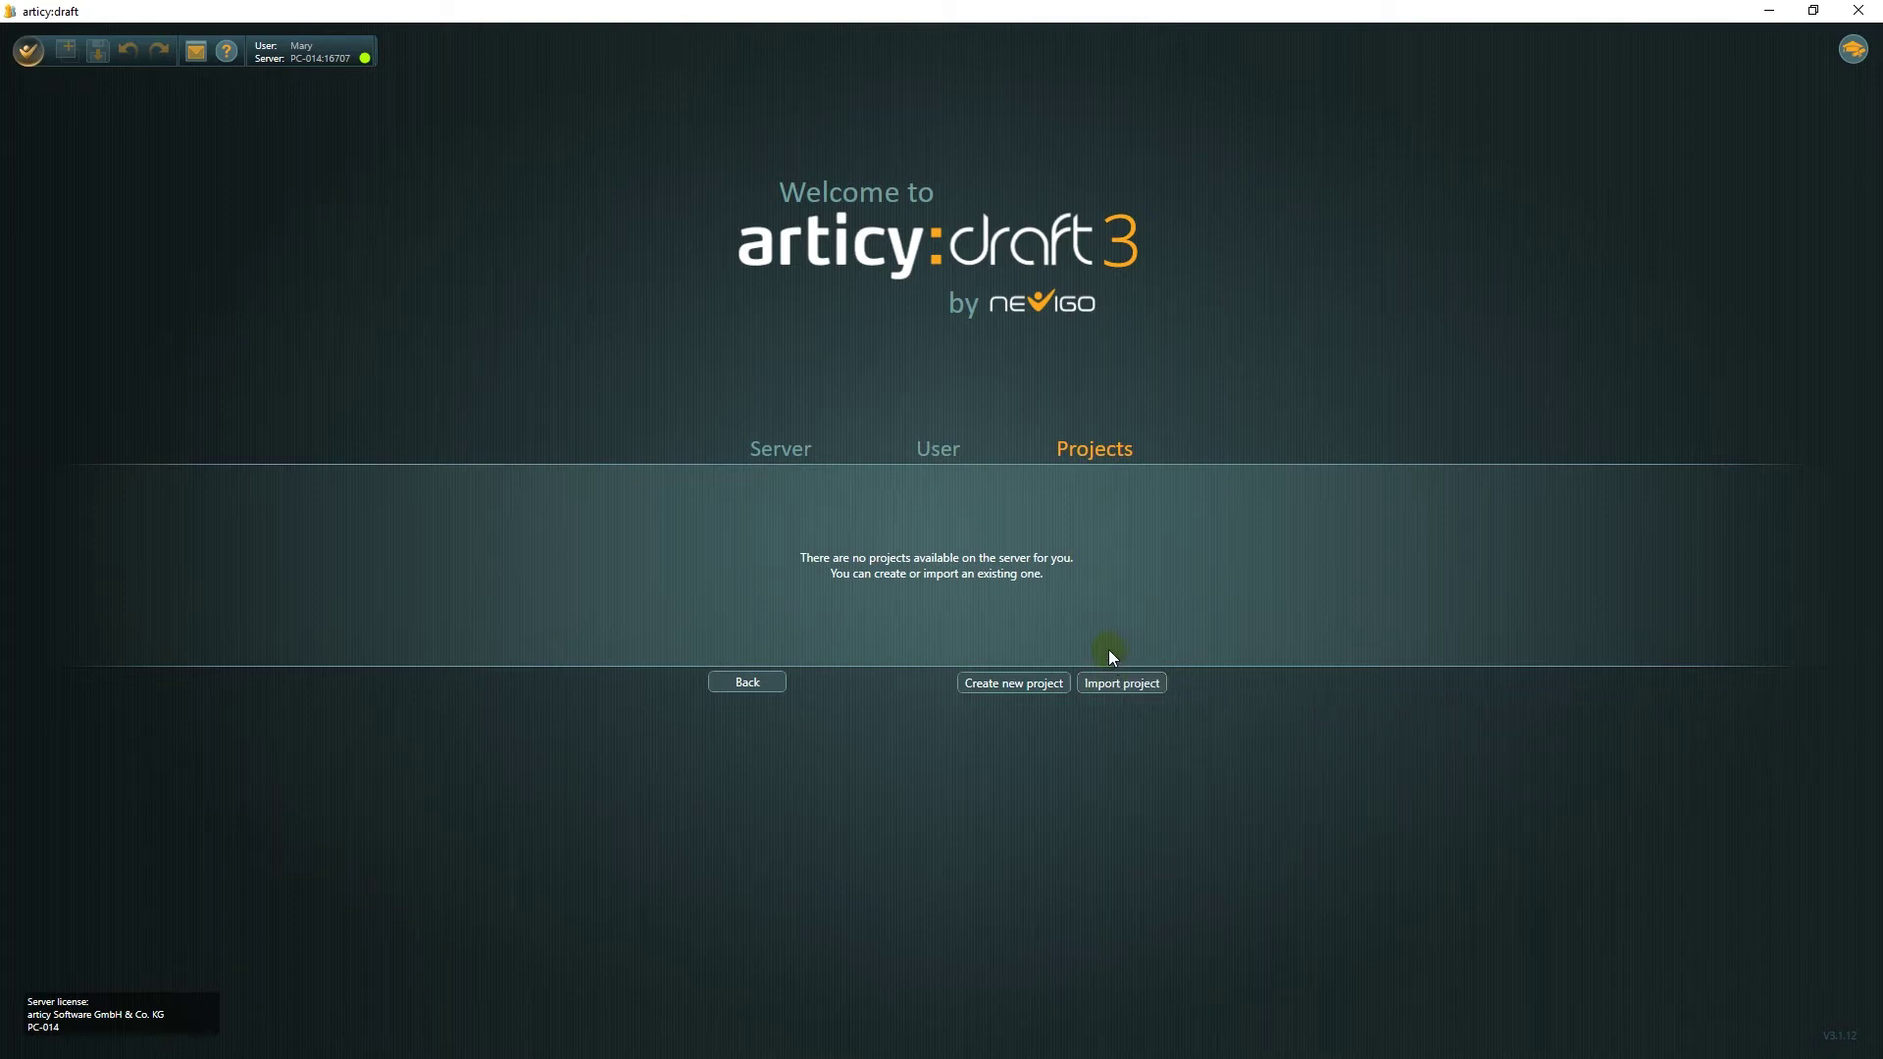
# Create a new project named 'Testproject' in the Testprojekt folder and advance to source control settings.
pyautogui.click(993, 683)
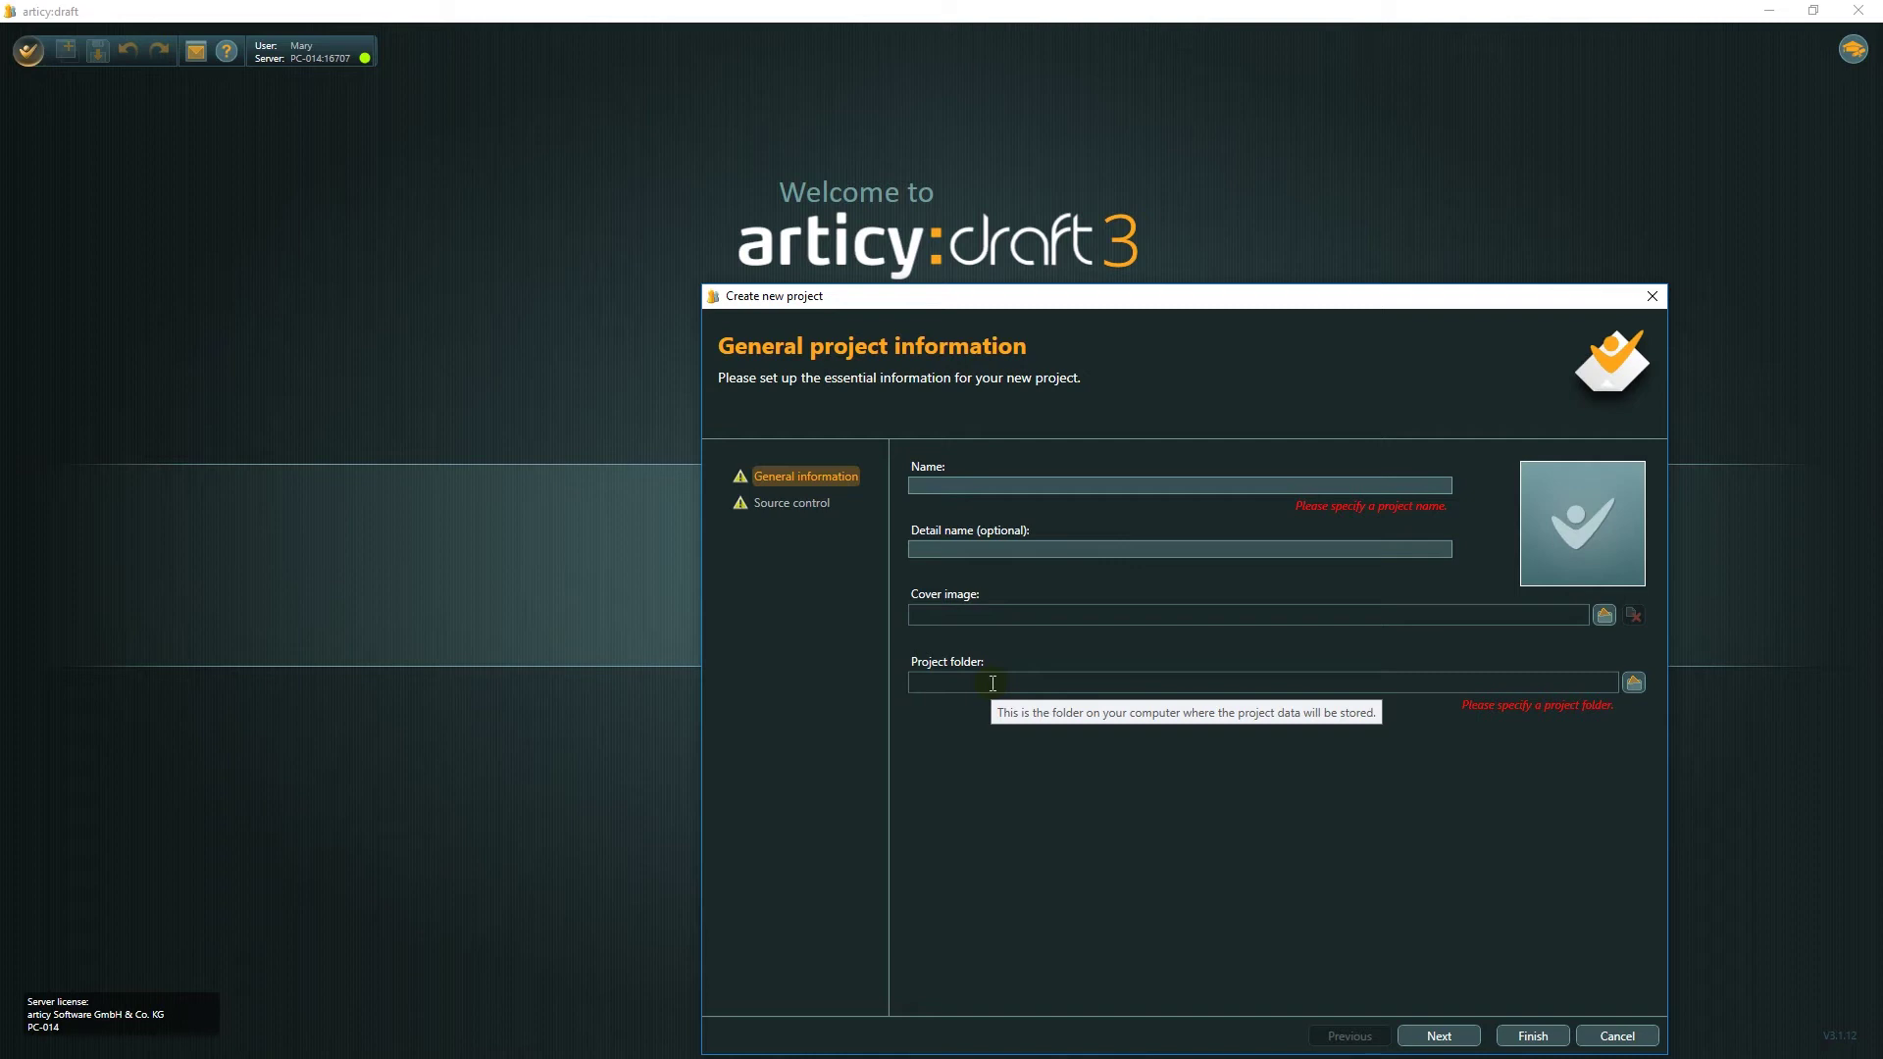
pyautogui.click(920, 487)
pyautogui.write('Testproje')
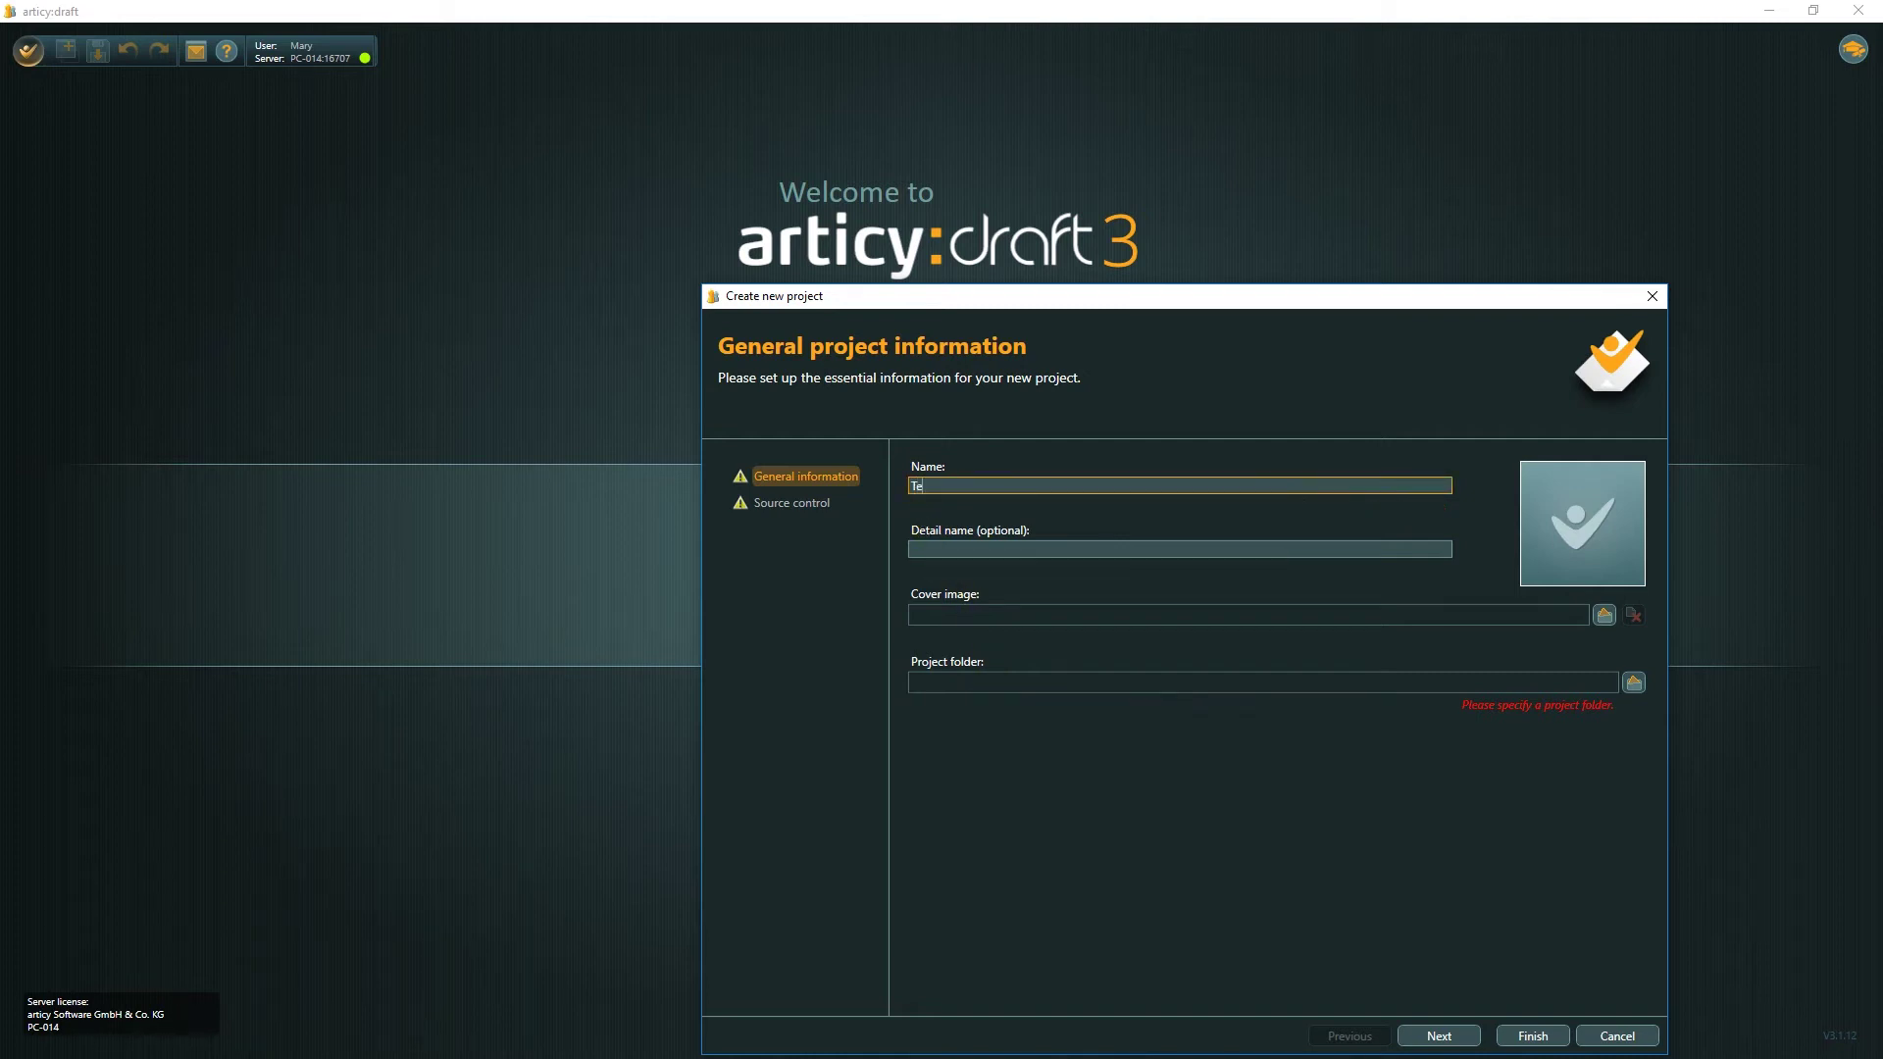
pyautogui.write('ct')
pyautogui.click(1633, 682)
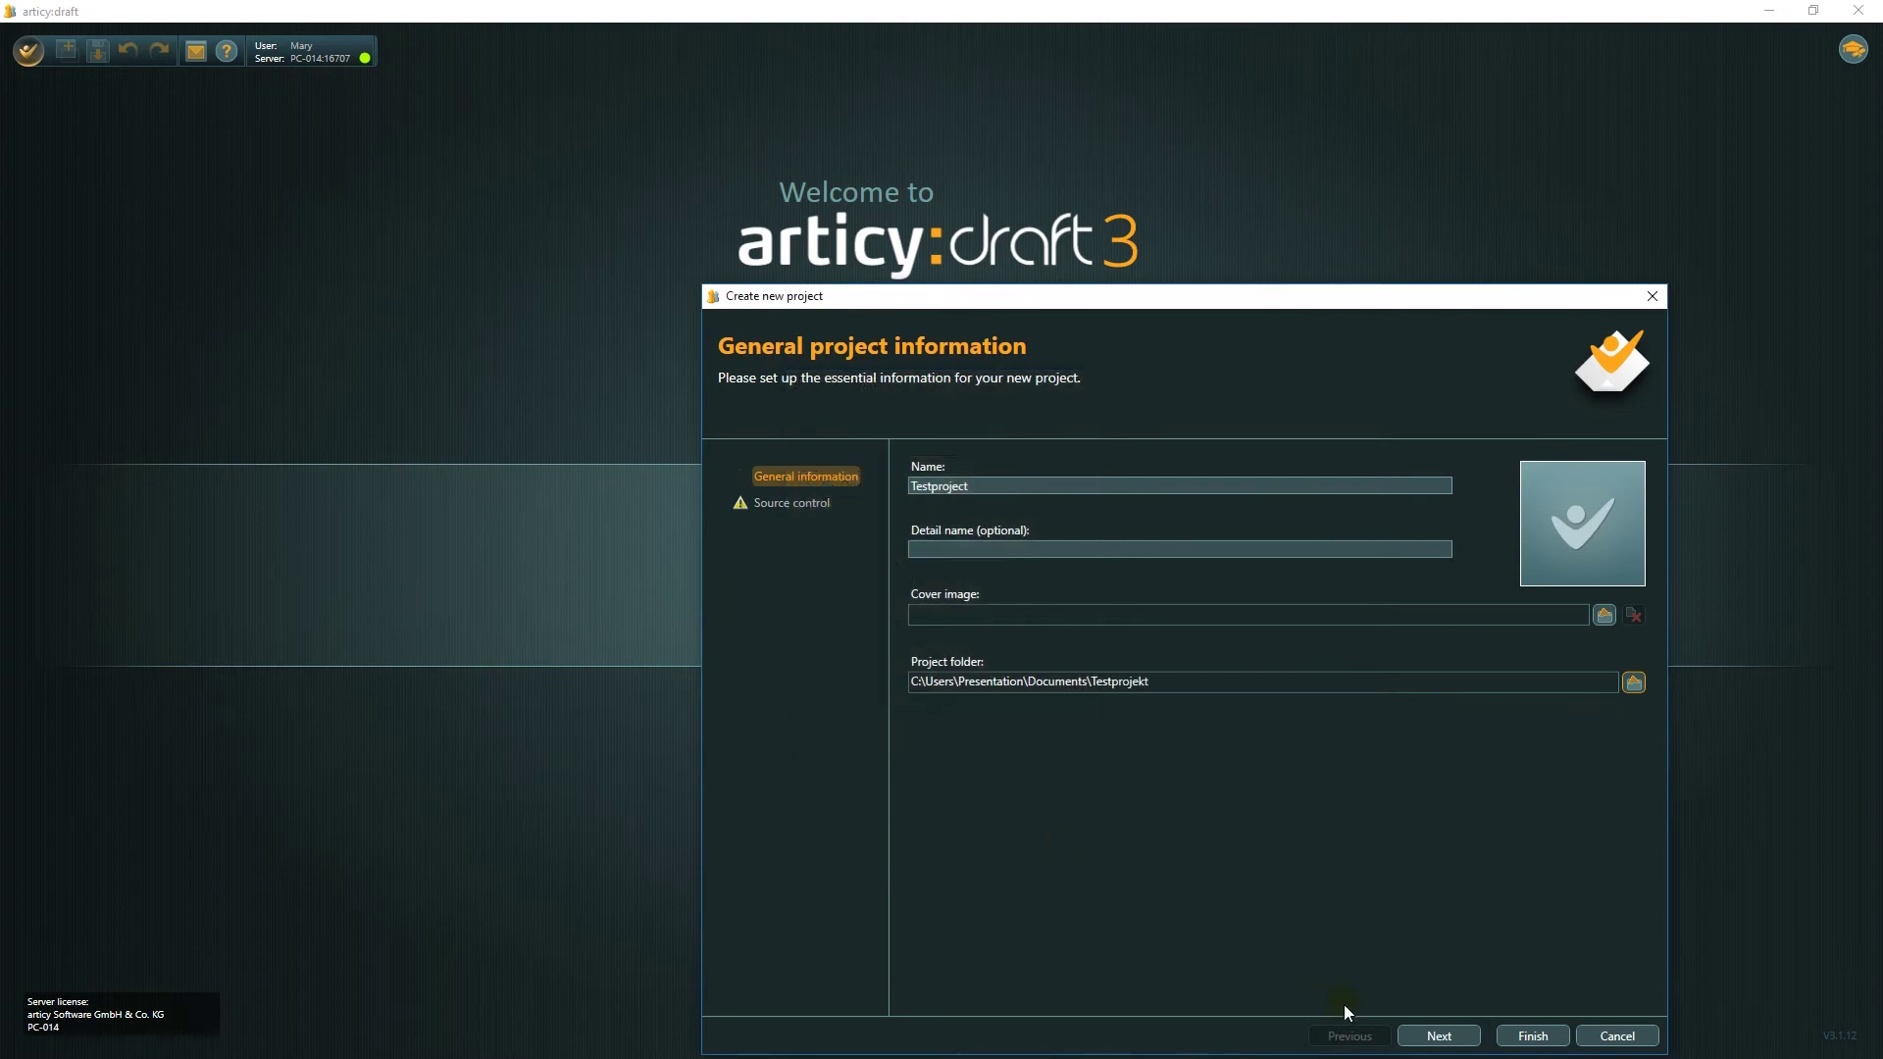
pyautogui.click(1417, 1036)
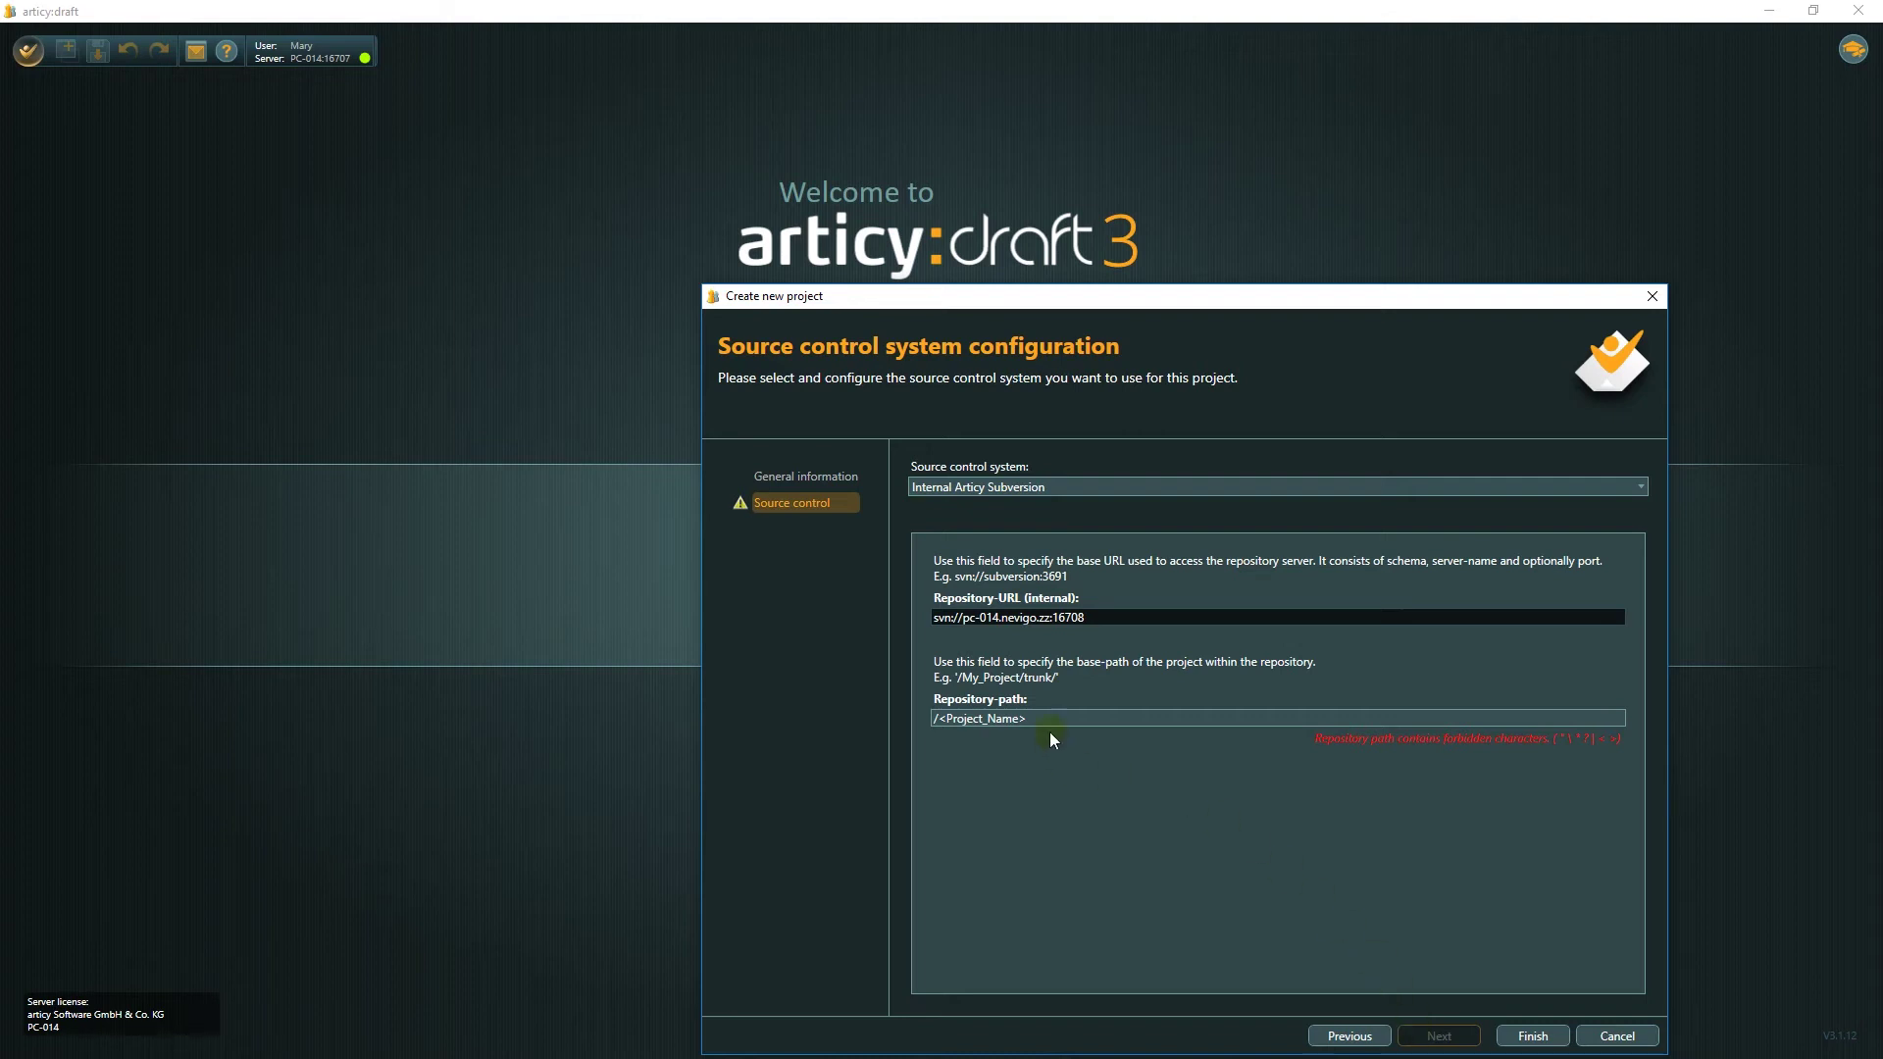
# Replace the repository path with /Testprojekt/trunk and finish creating the project.
pyautogui.moveTo(1025, 719); pyautogui.dragTo(940, 721)
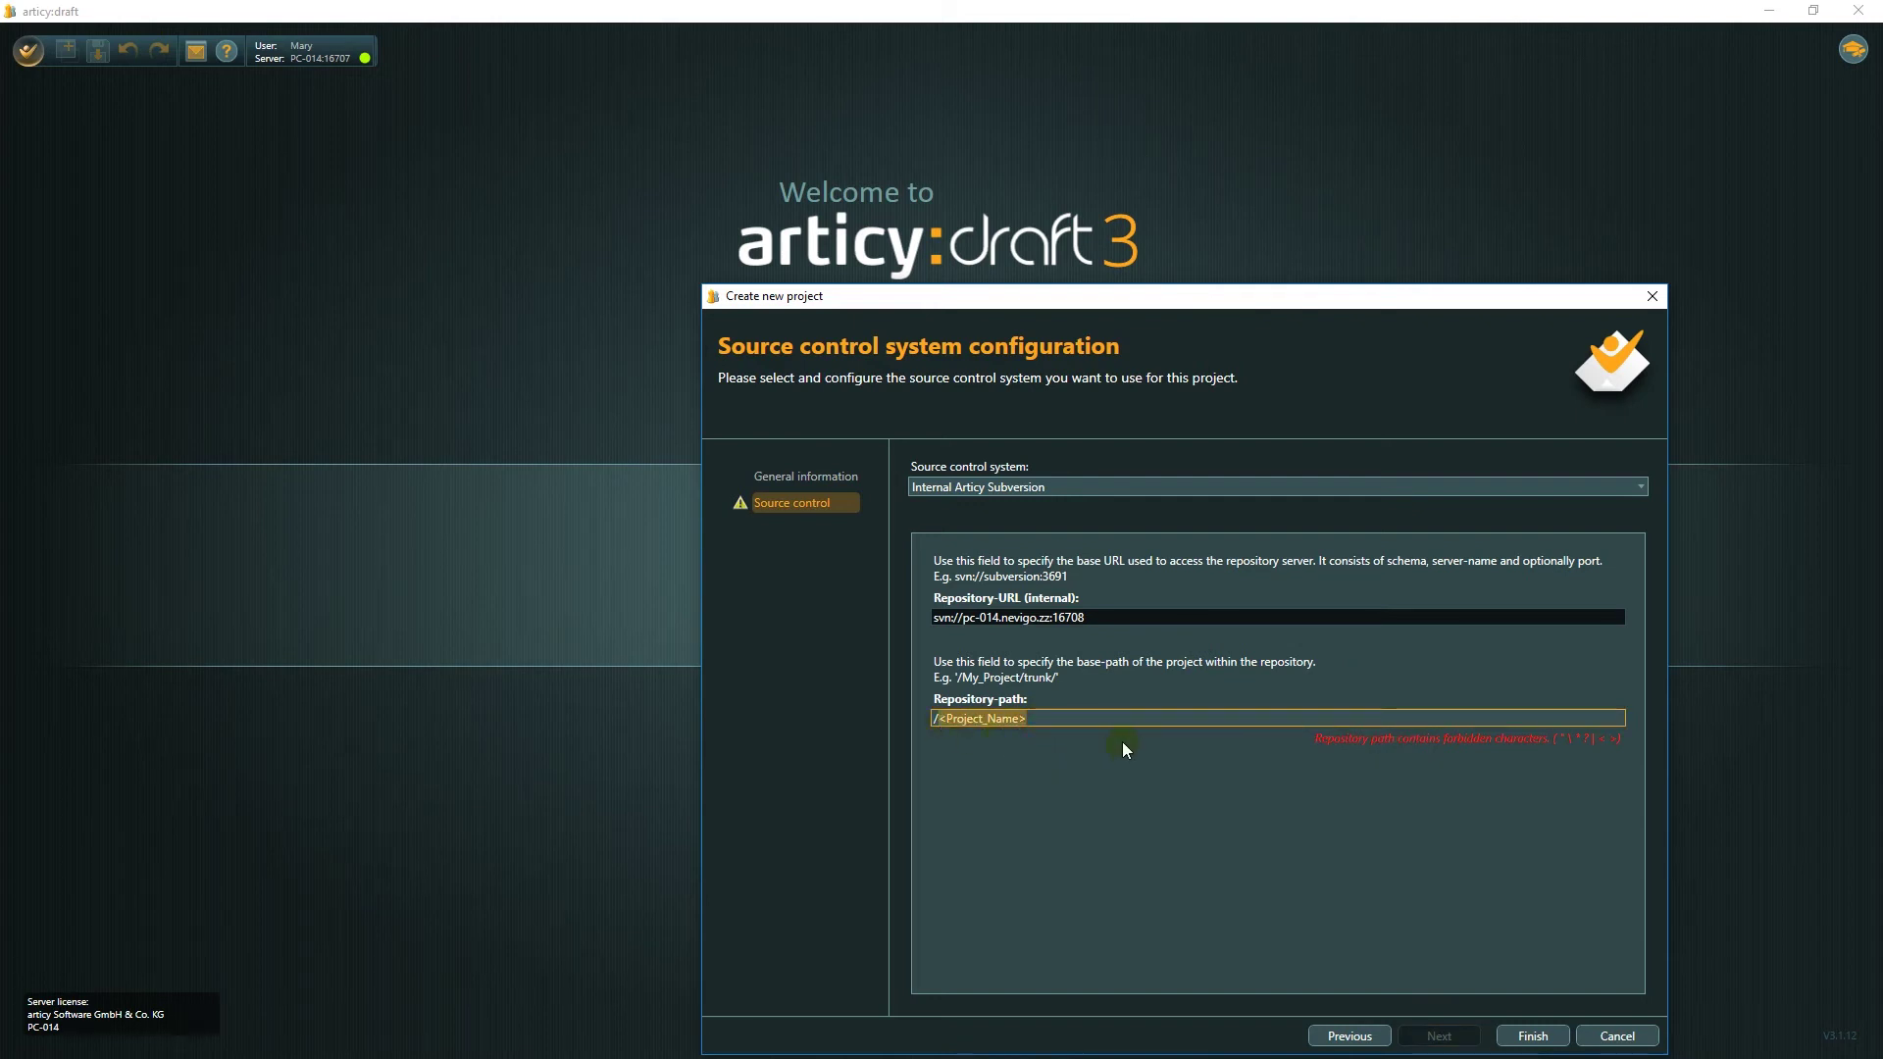
pyautogui.write('Testprojekt/trunk')
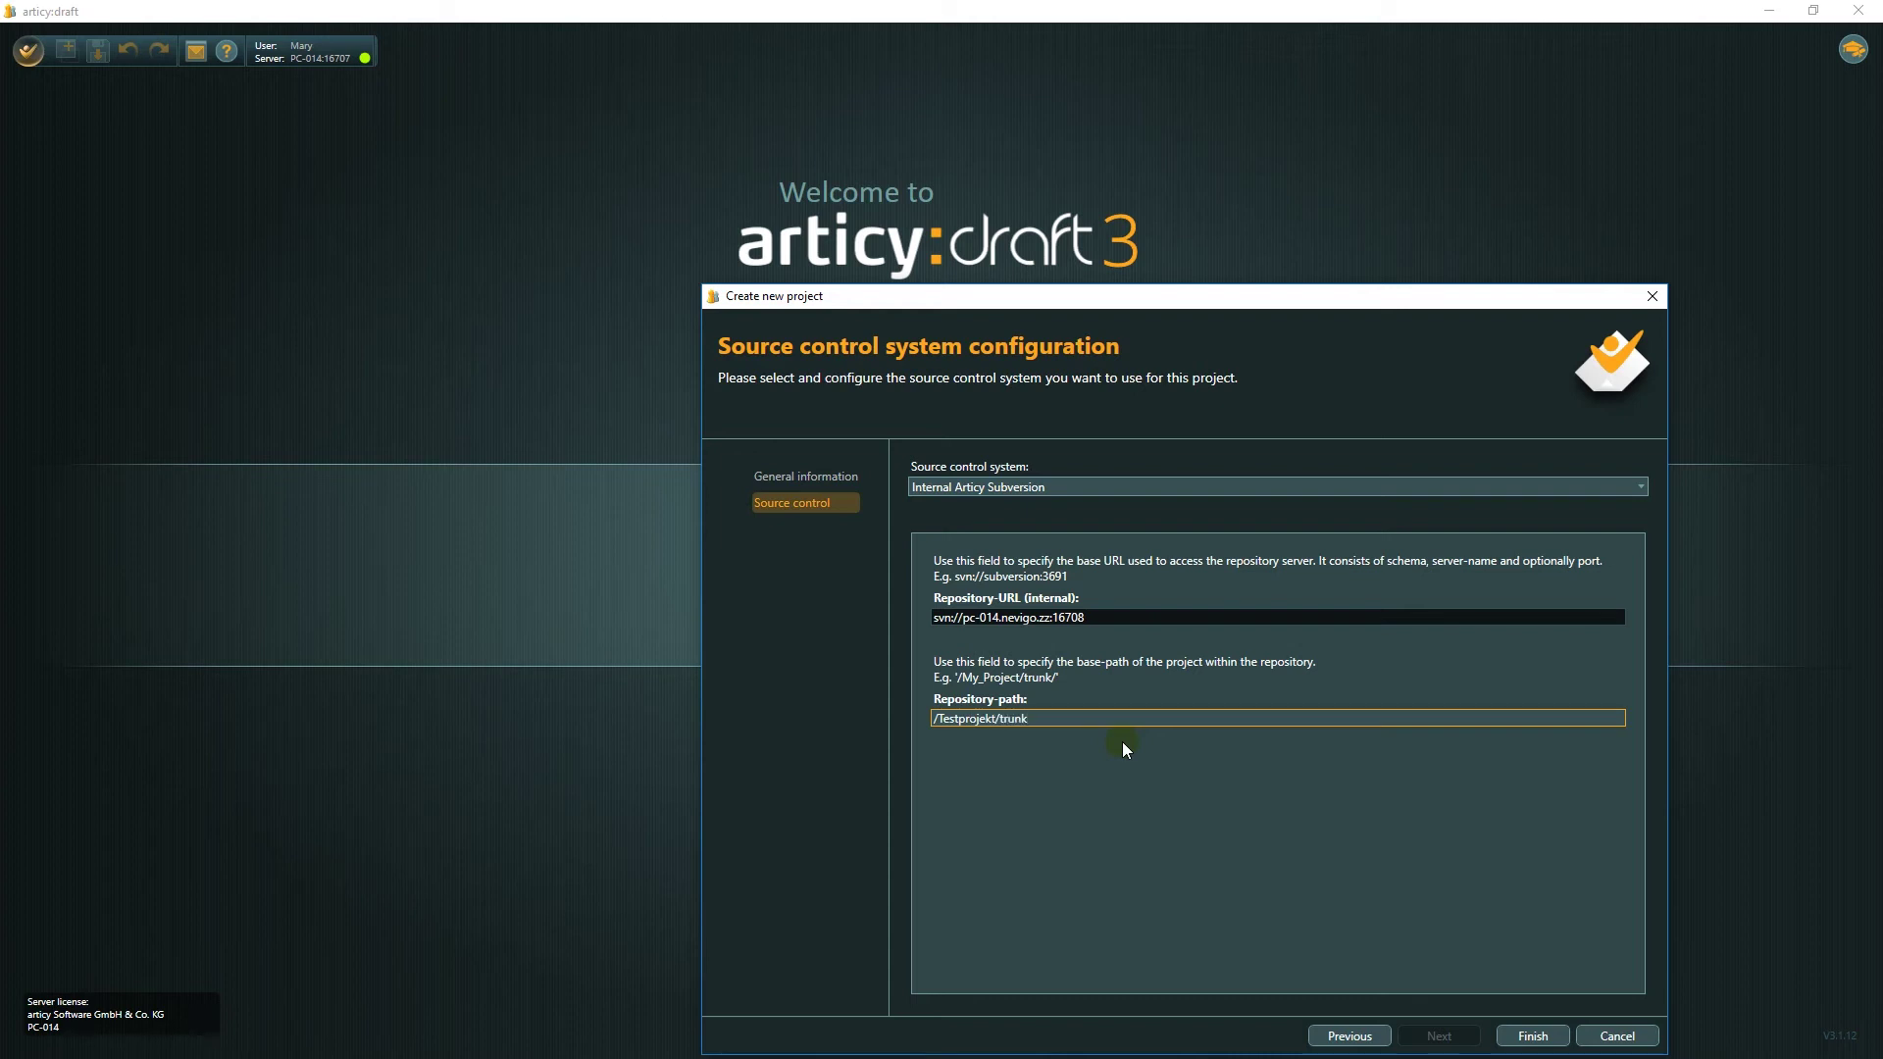
pyautogui.click(1518, 1030)
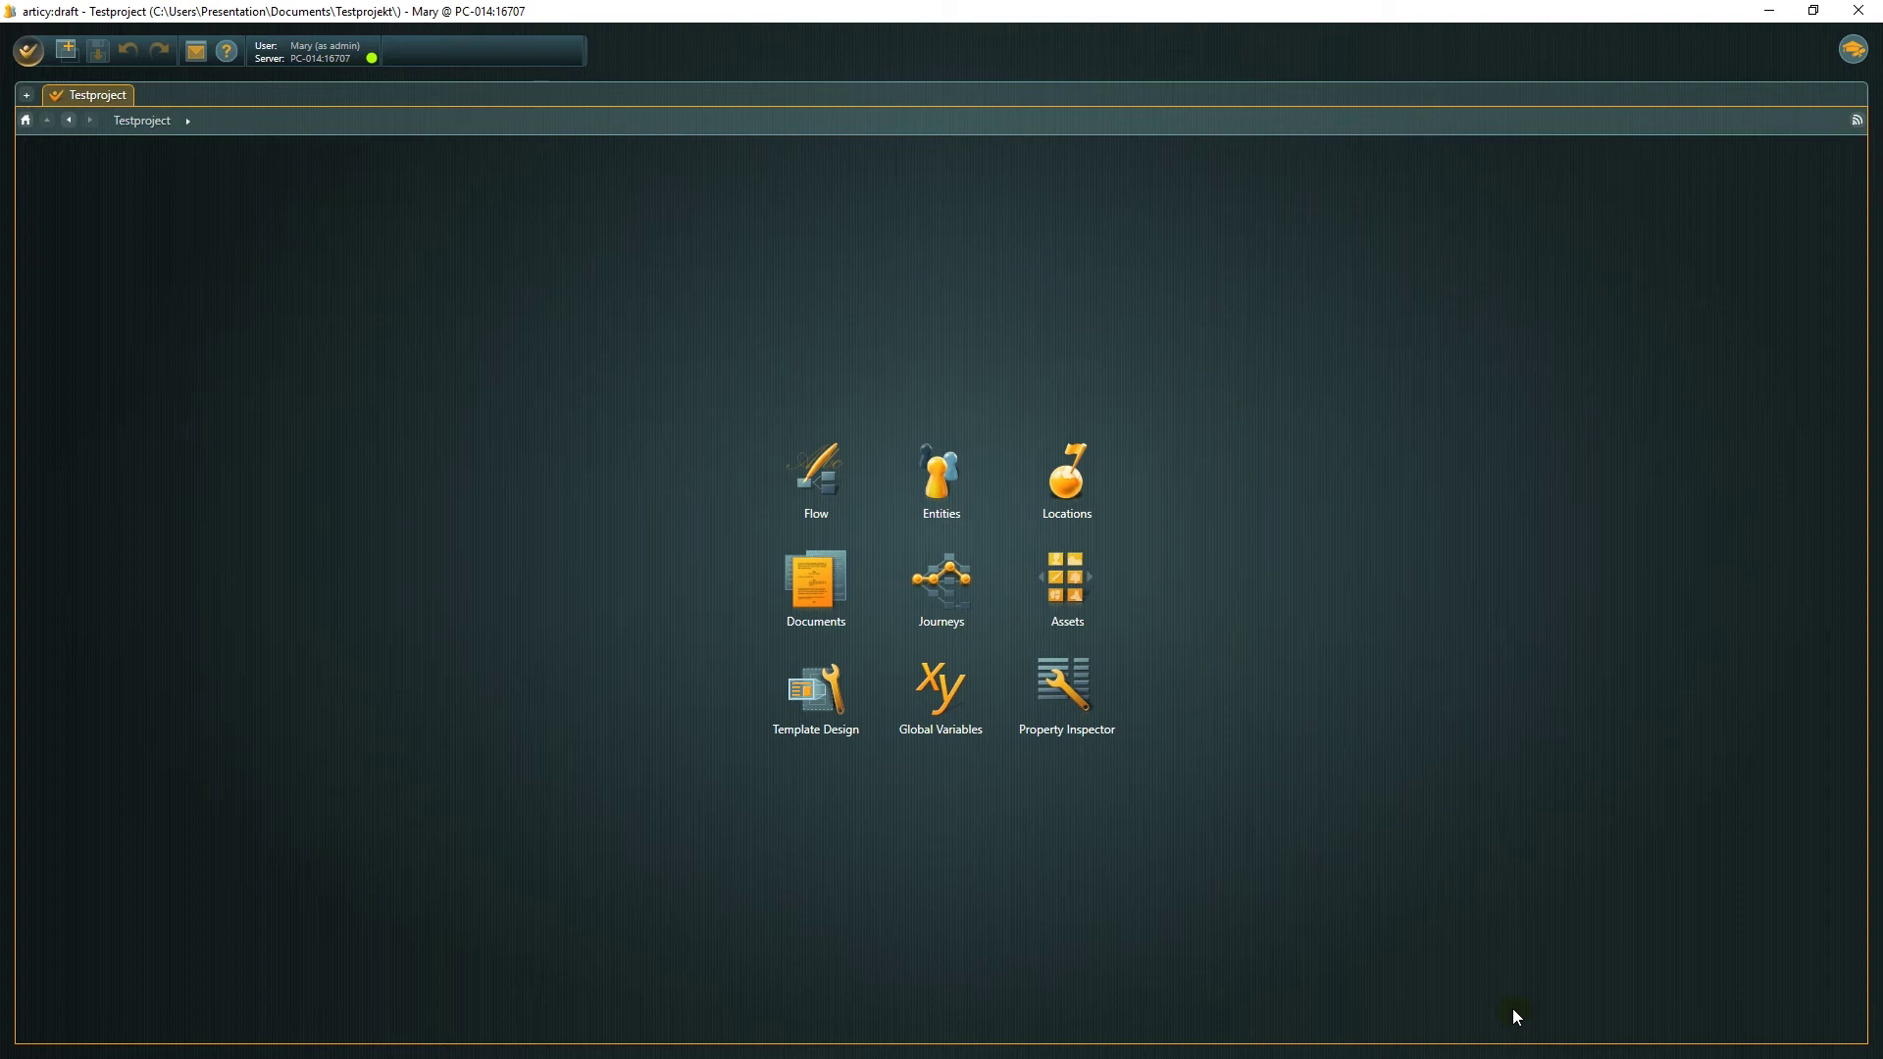
# Choose 'Edit users in project' from the application menu to show the Project staff dialog.
pyautogui.click(28, 51)
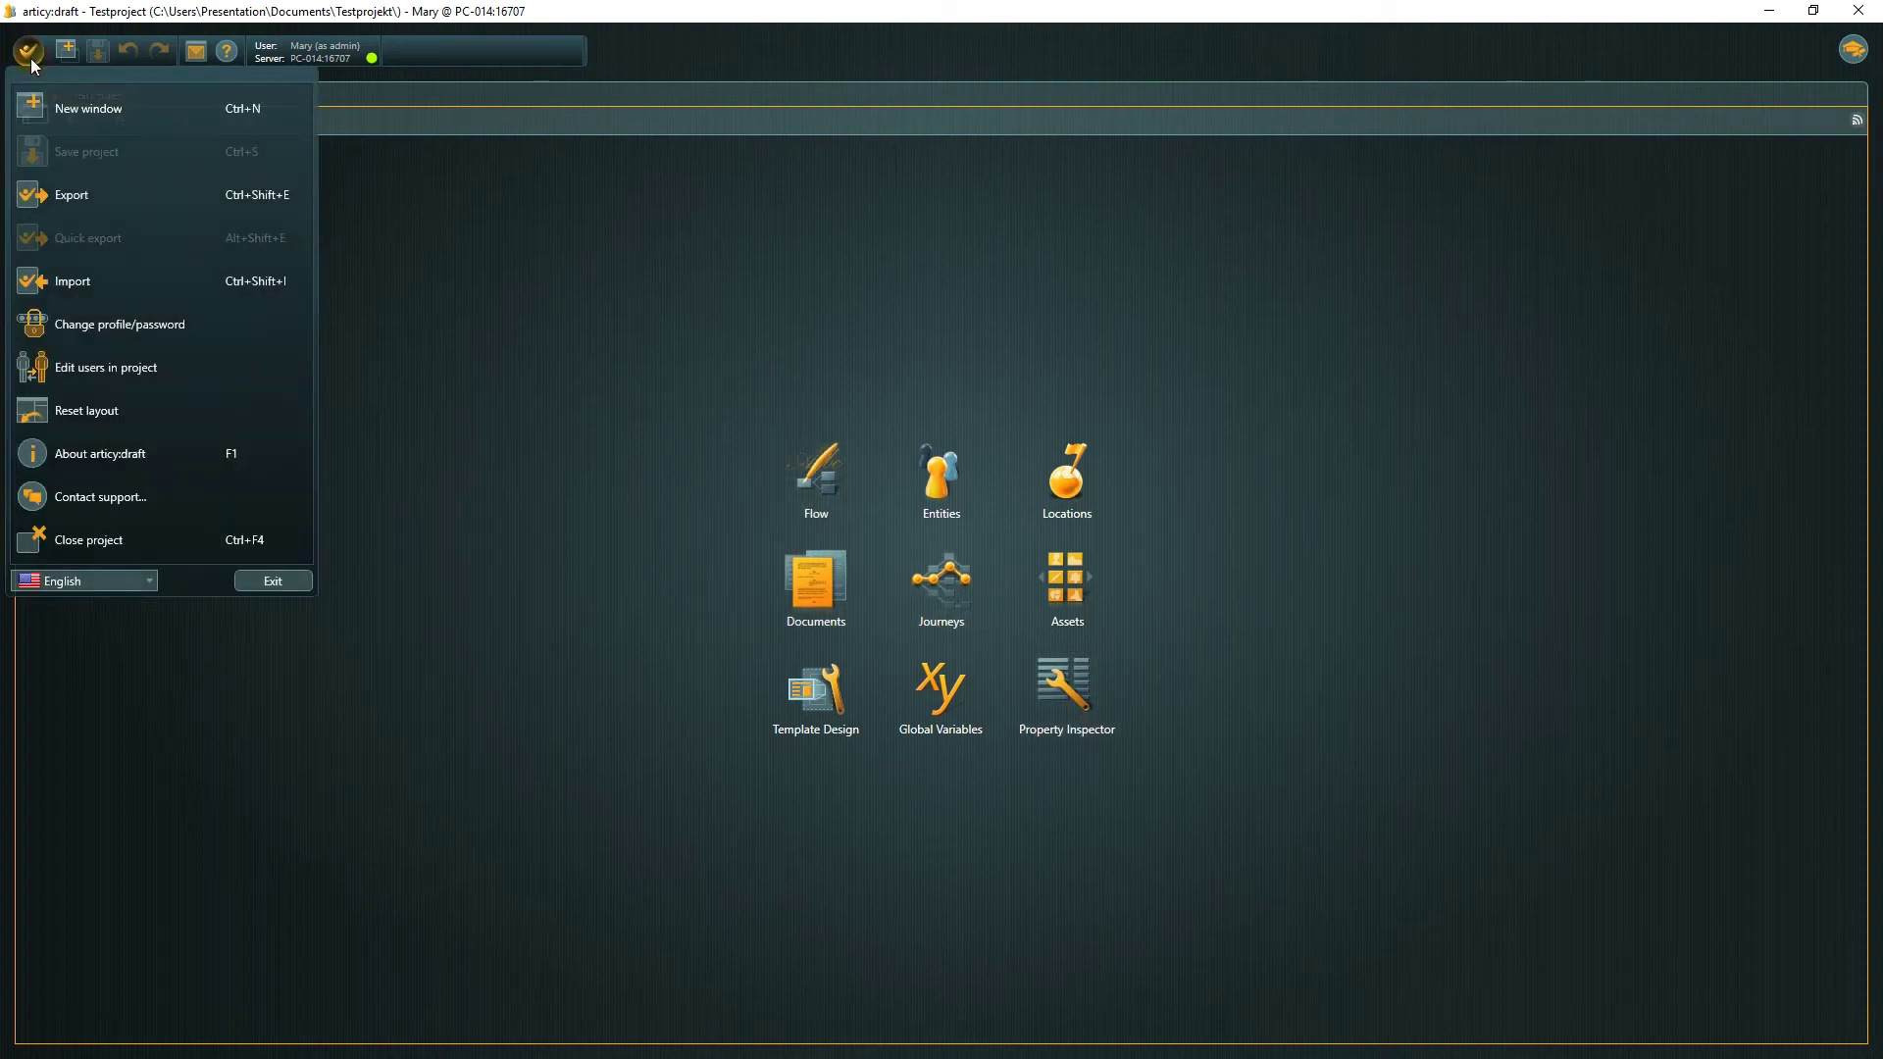
pyautogui.click(57, 363)
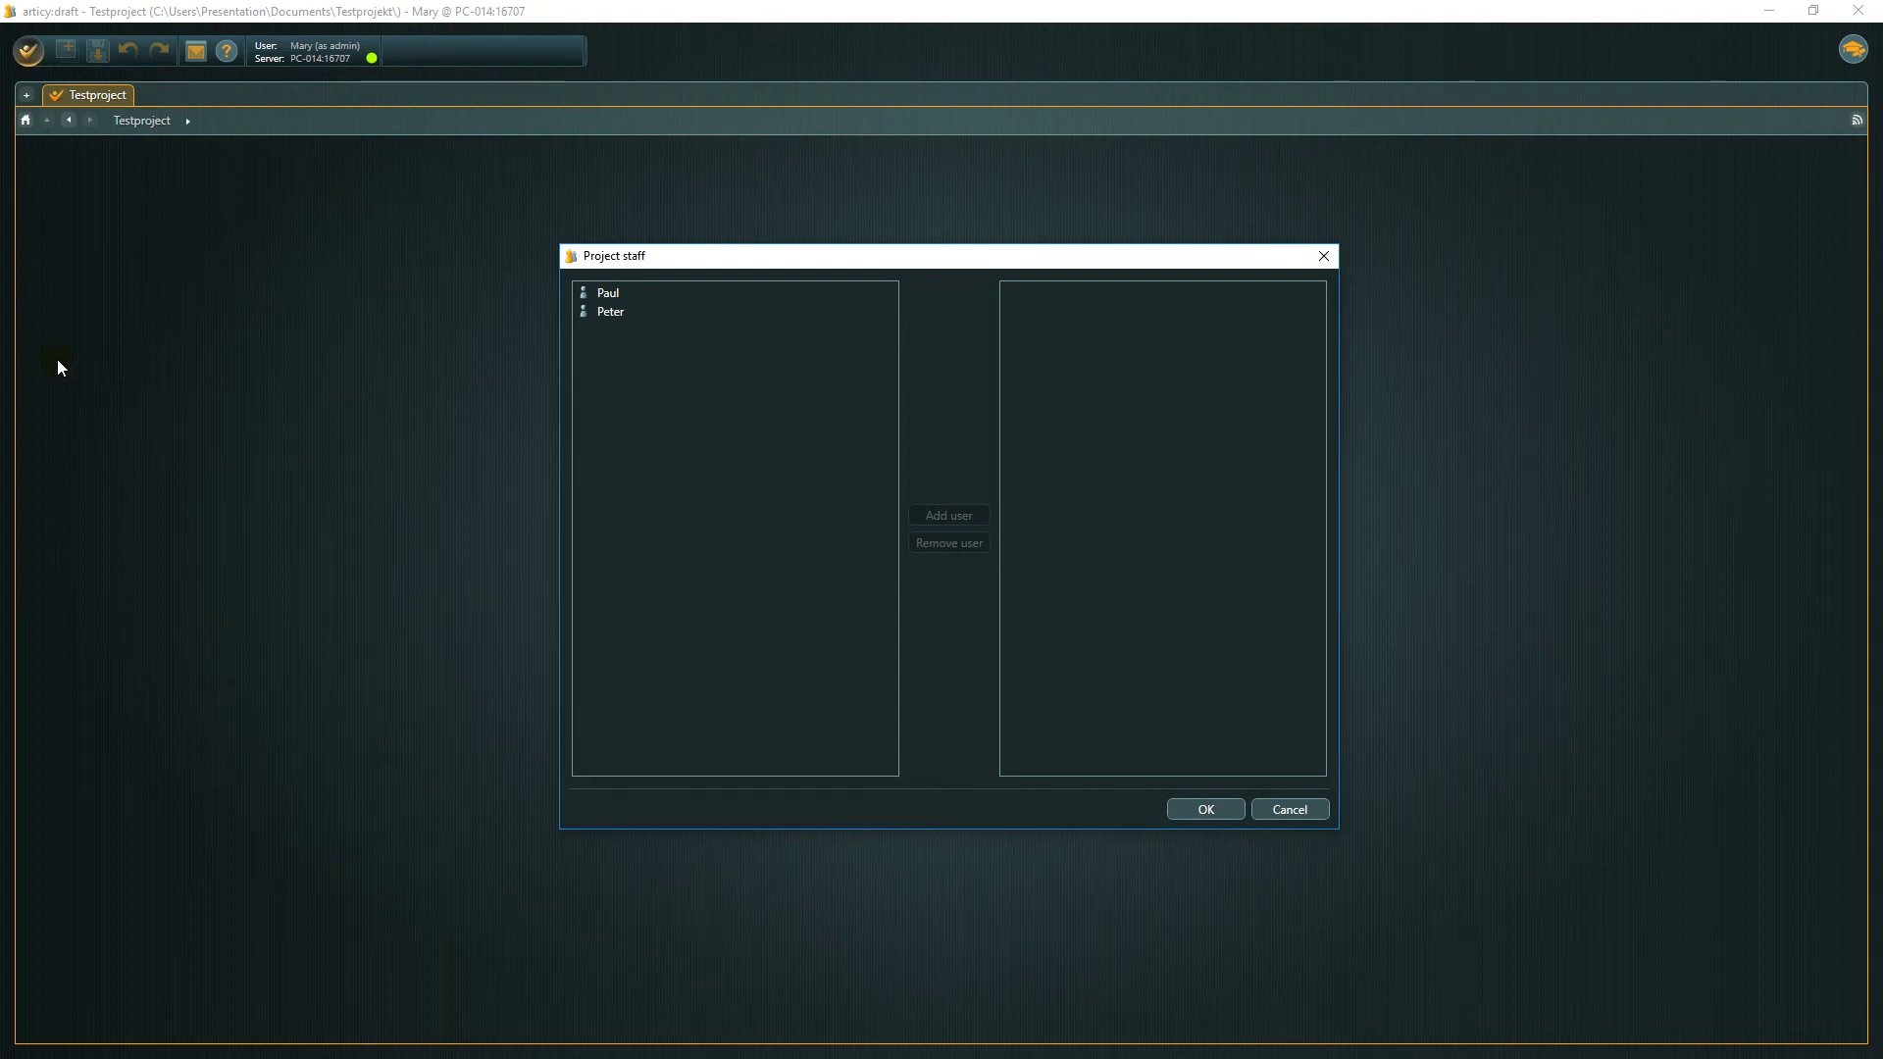
# Add the multi-user account as Team member and the viewer account as Guest.
pyautogui.click(607, 317)
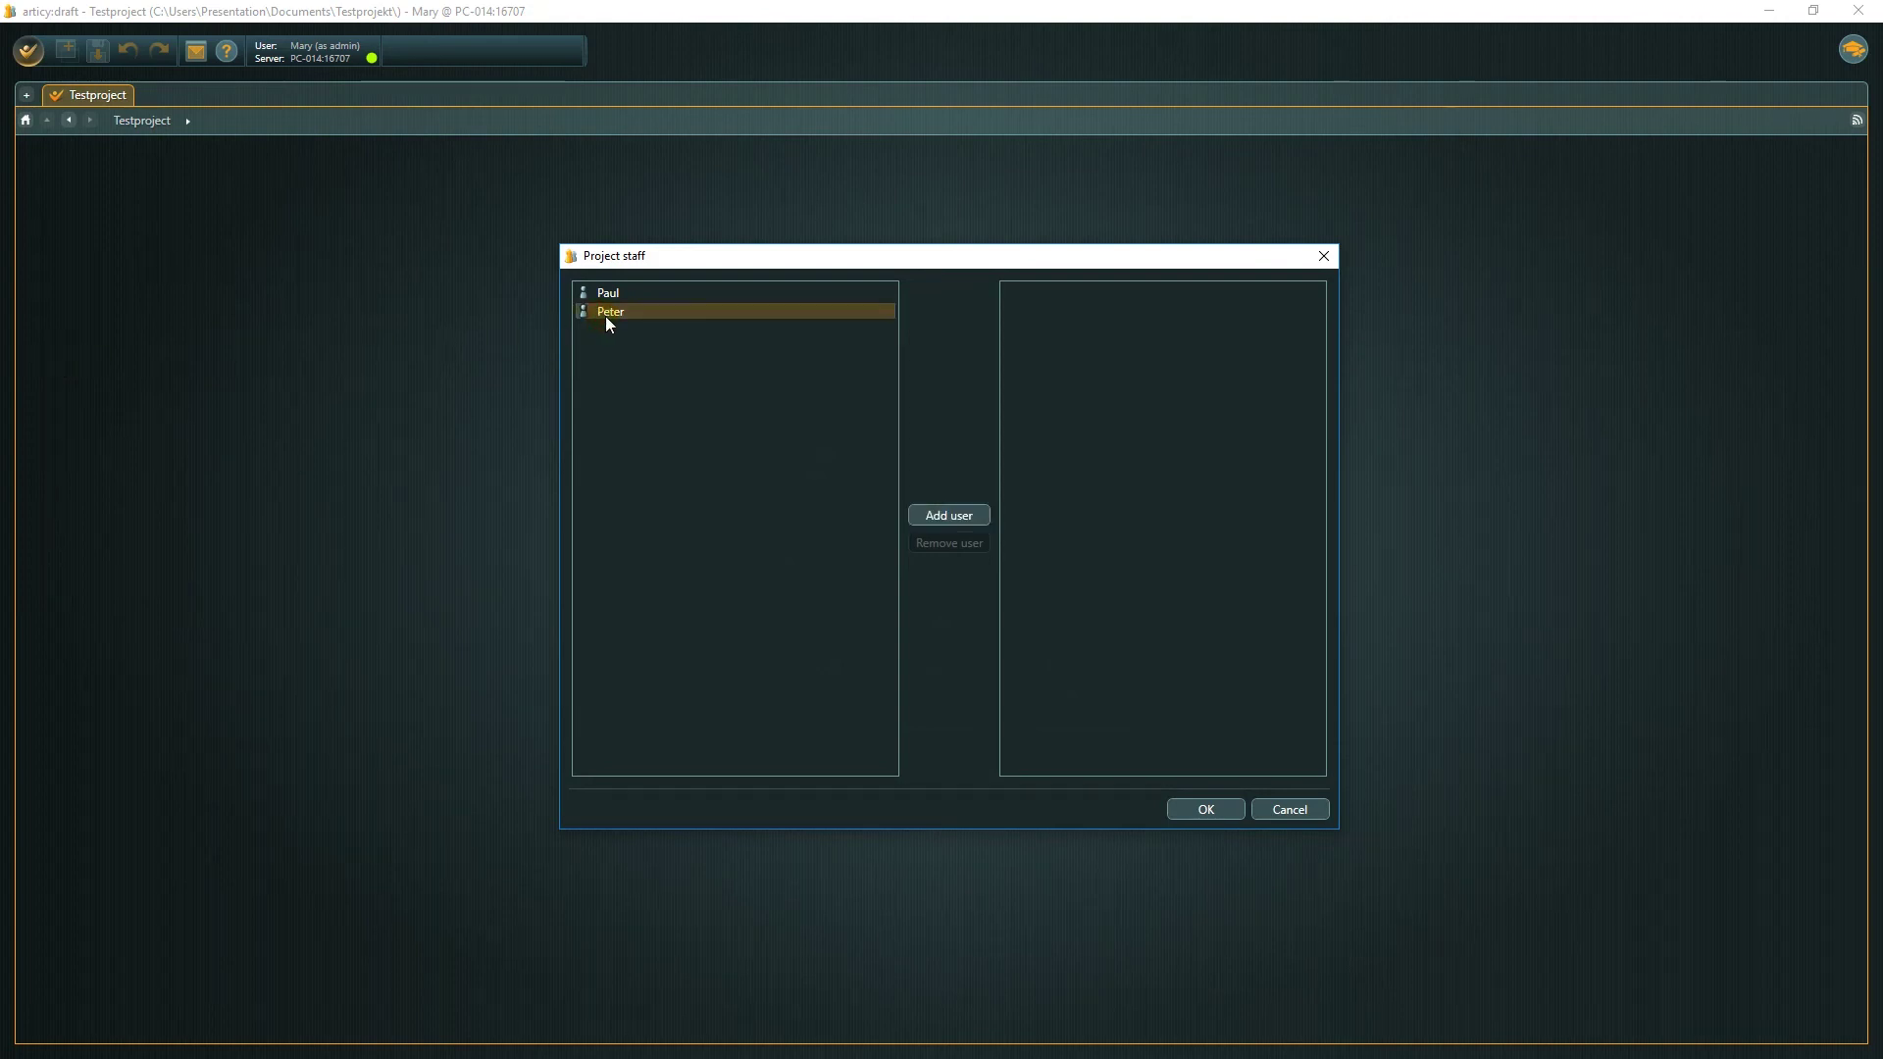
pyautogui.click(948, 517)
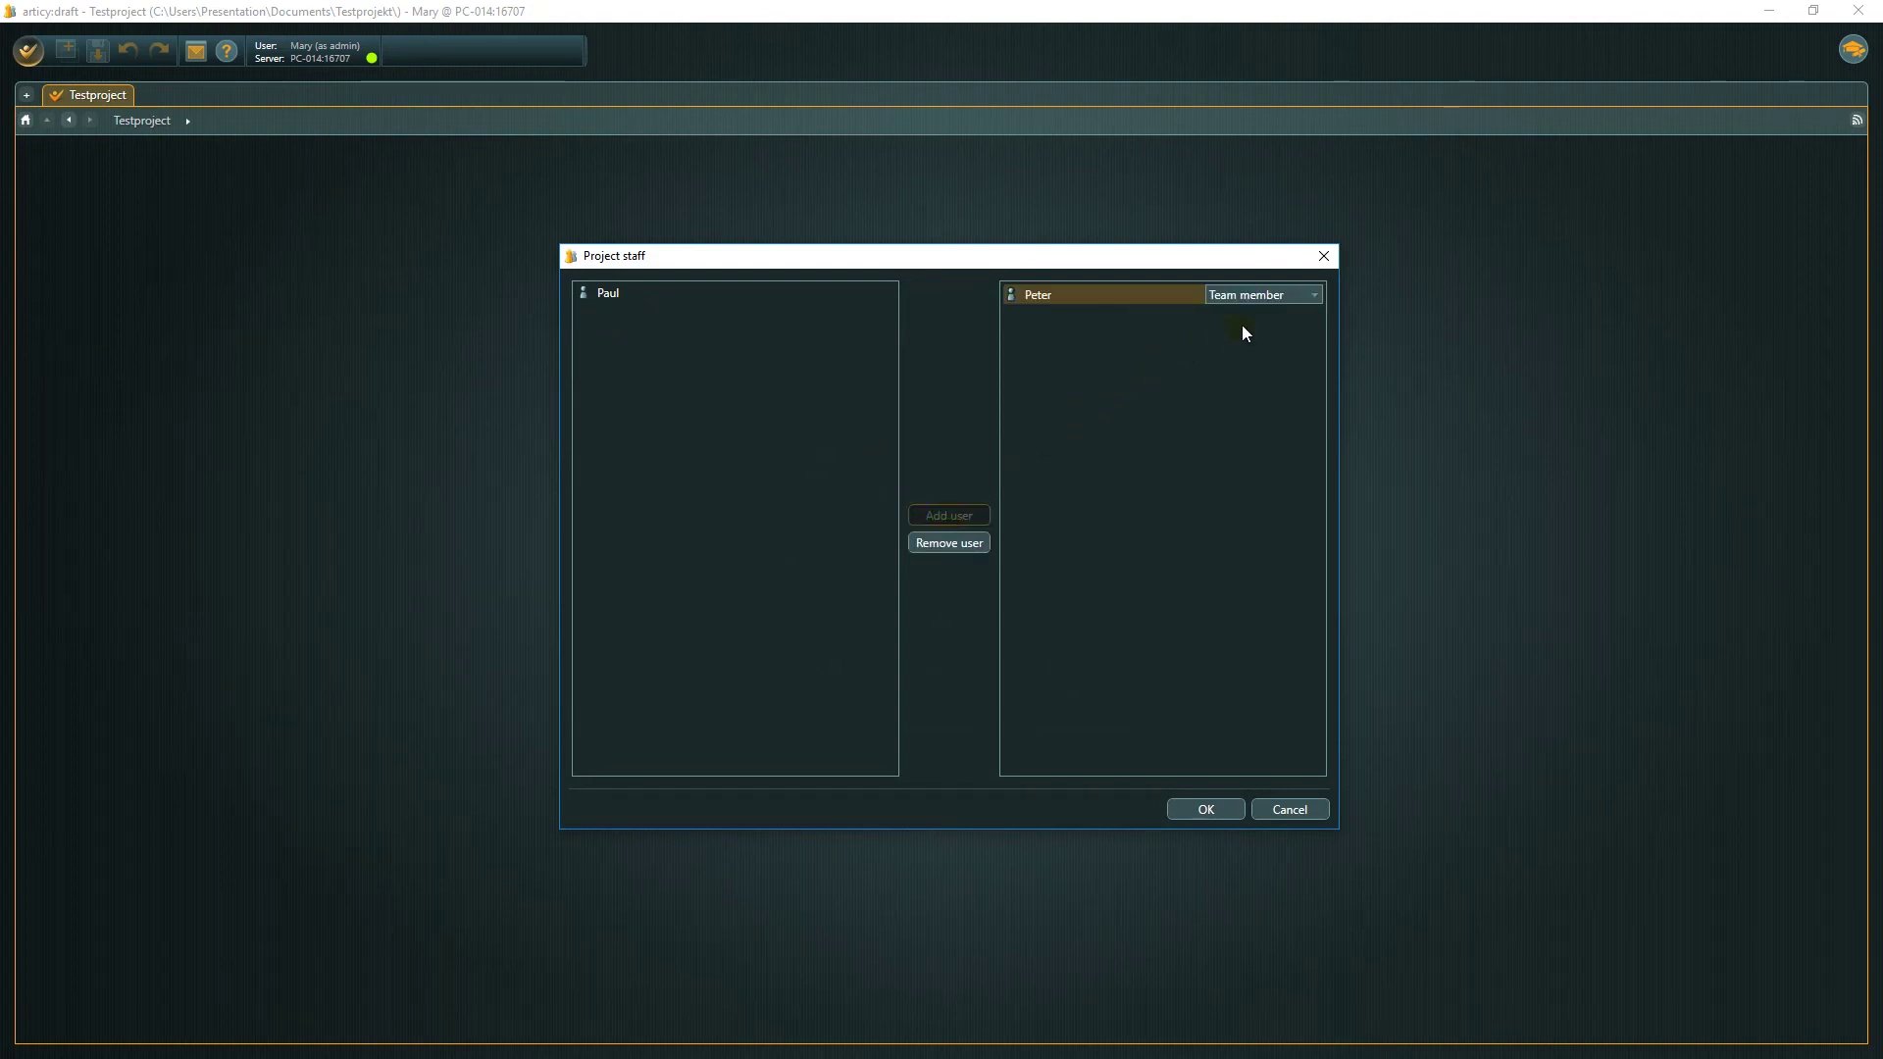
pyautogui.click(1315, 295)
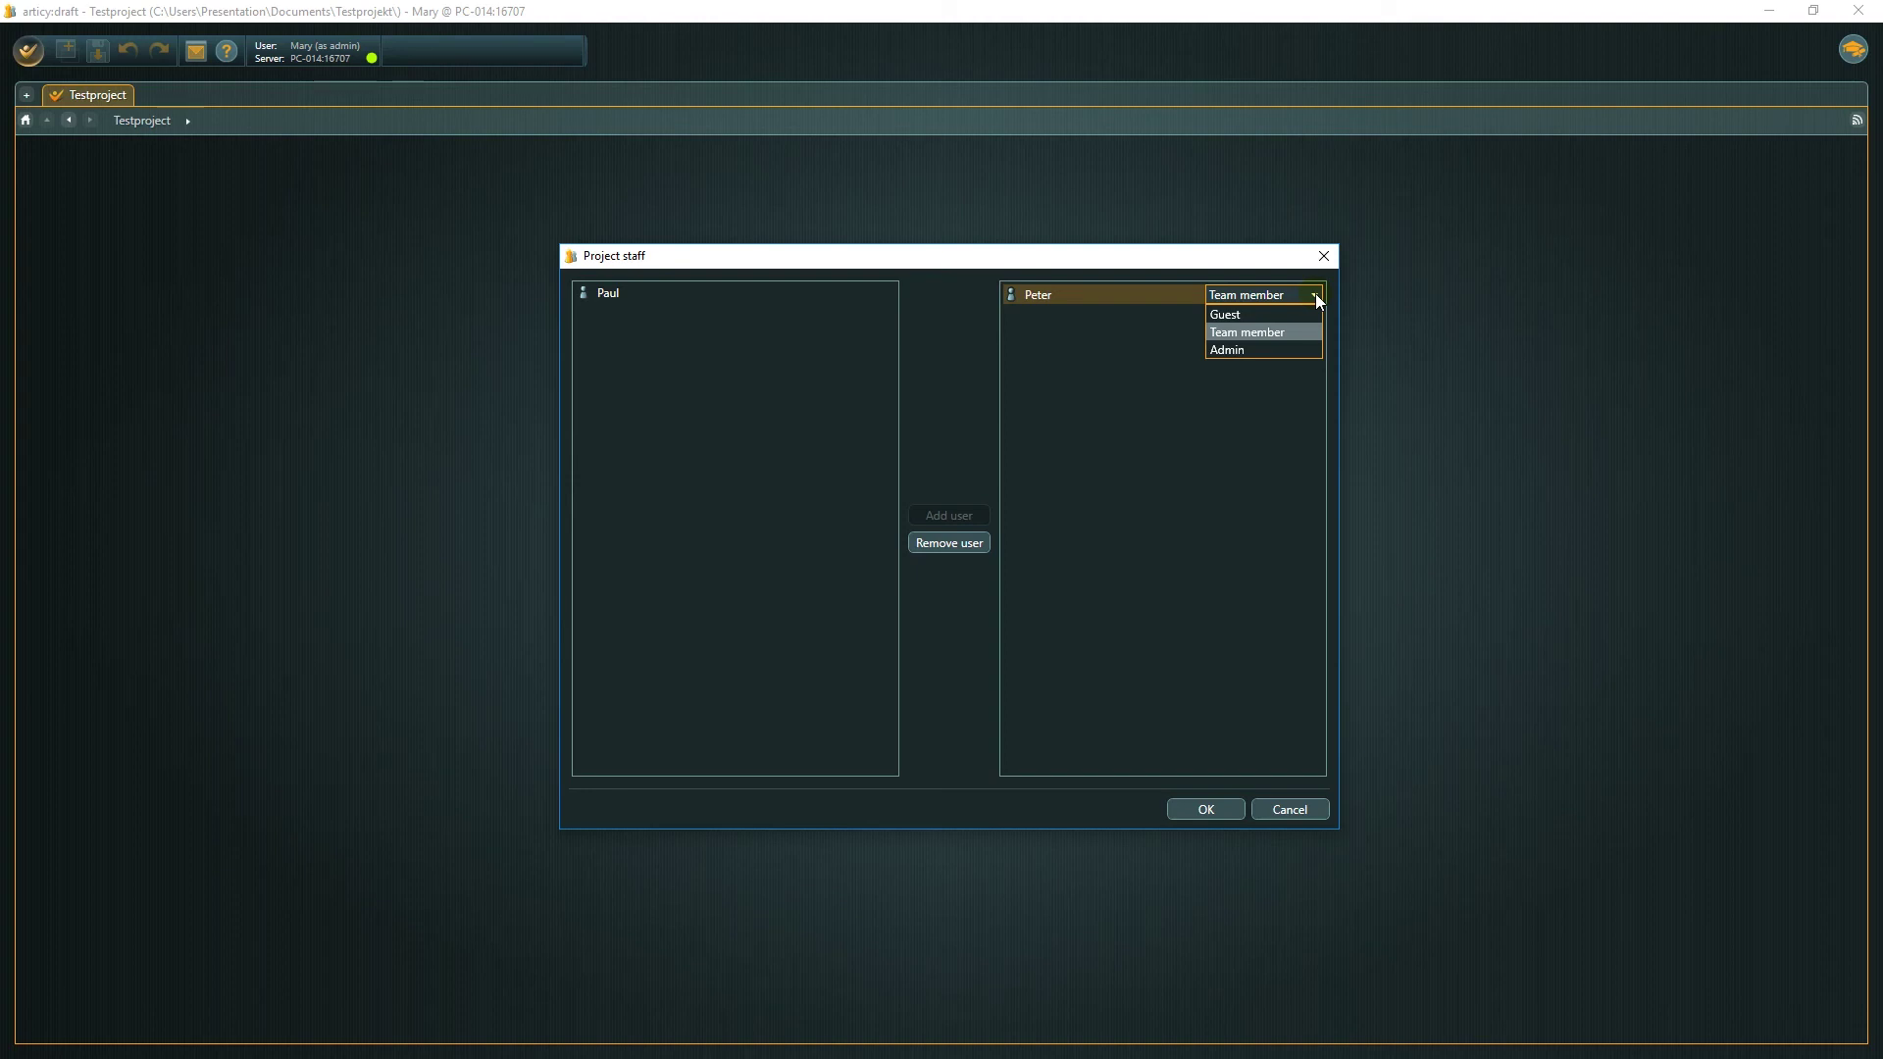
pyautogui.click(1316, 295)
pyautogui.click(620, 294)
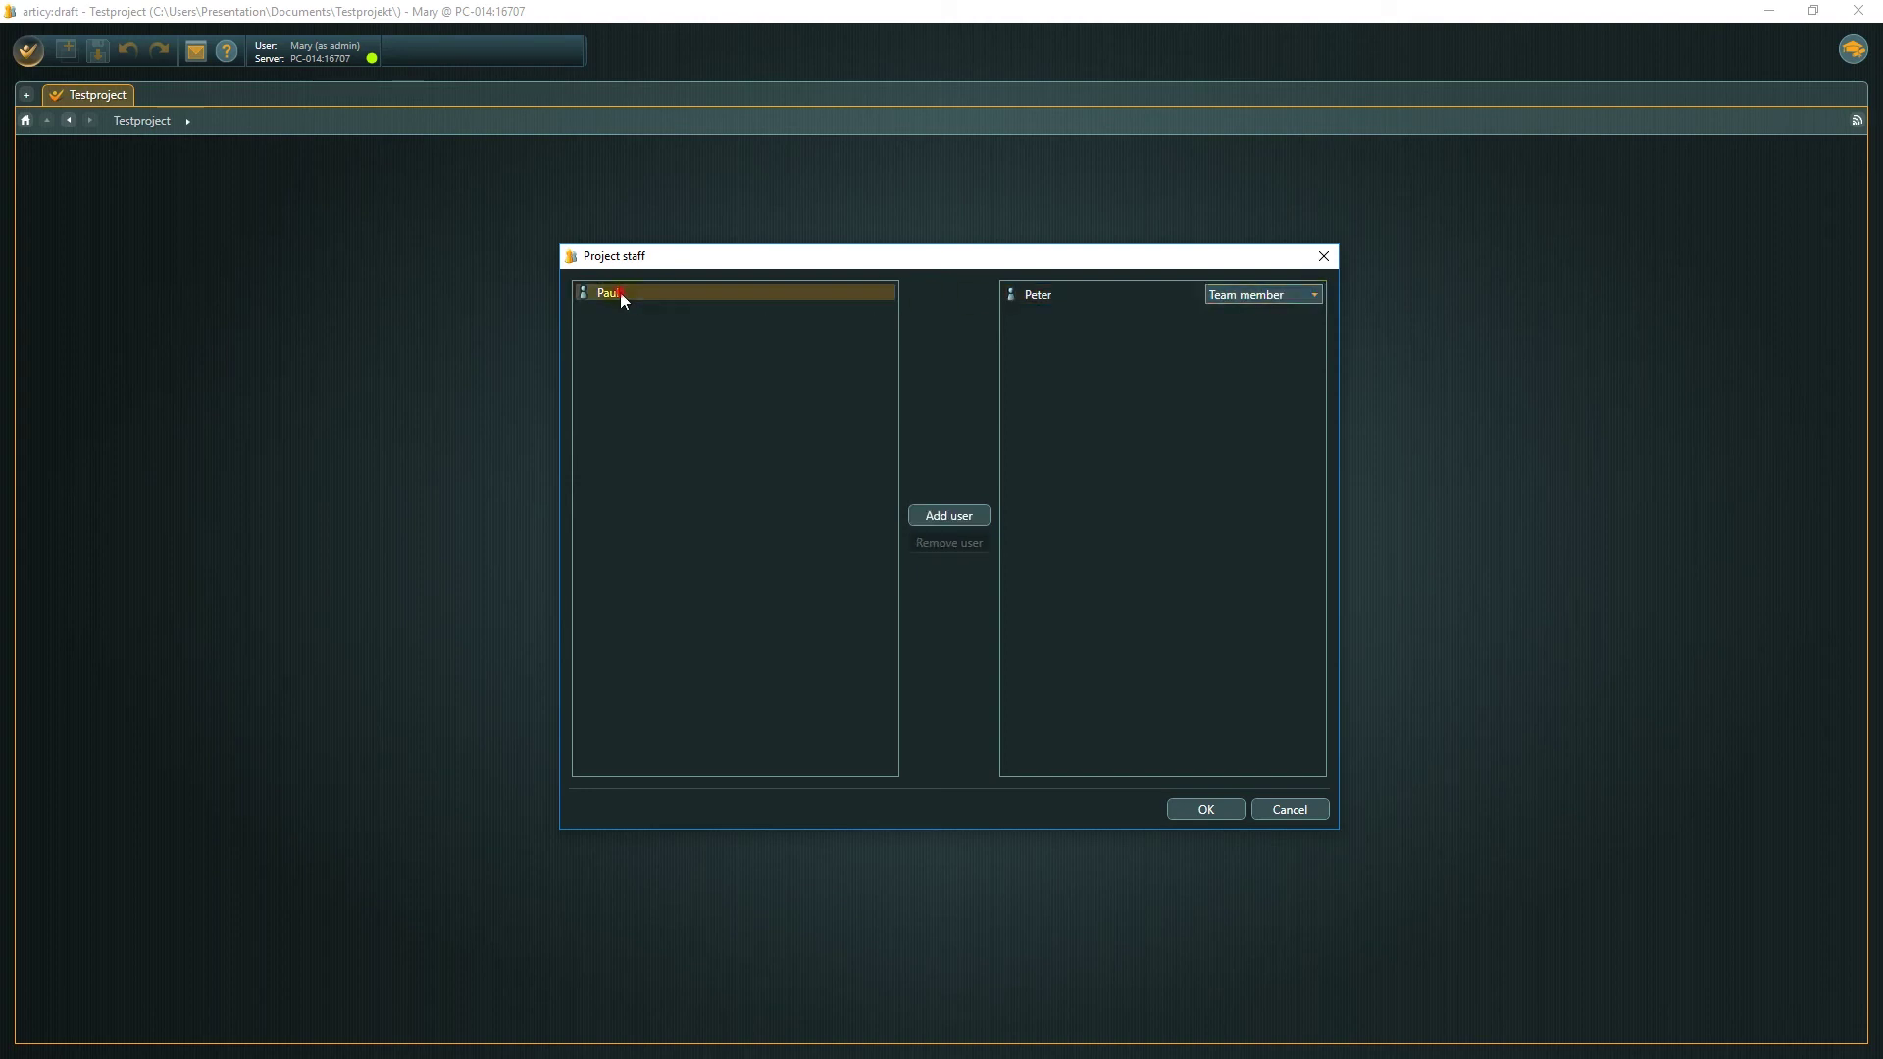
pyautogui.click(937, 517)
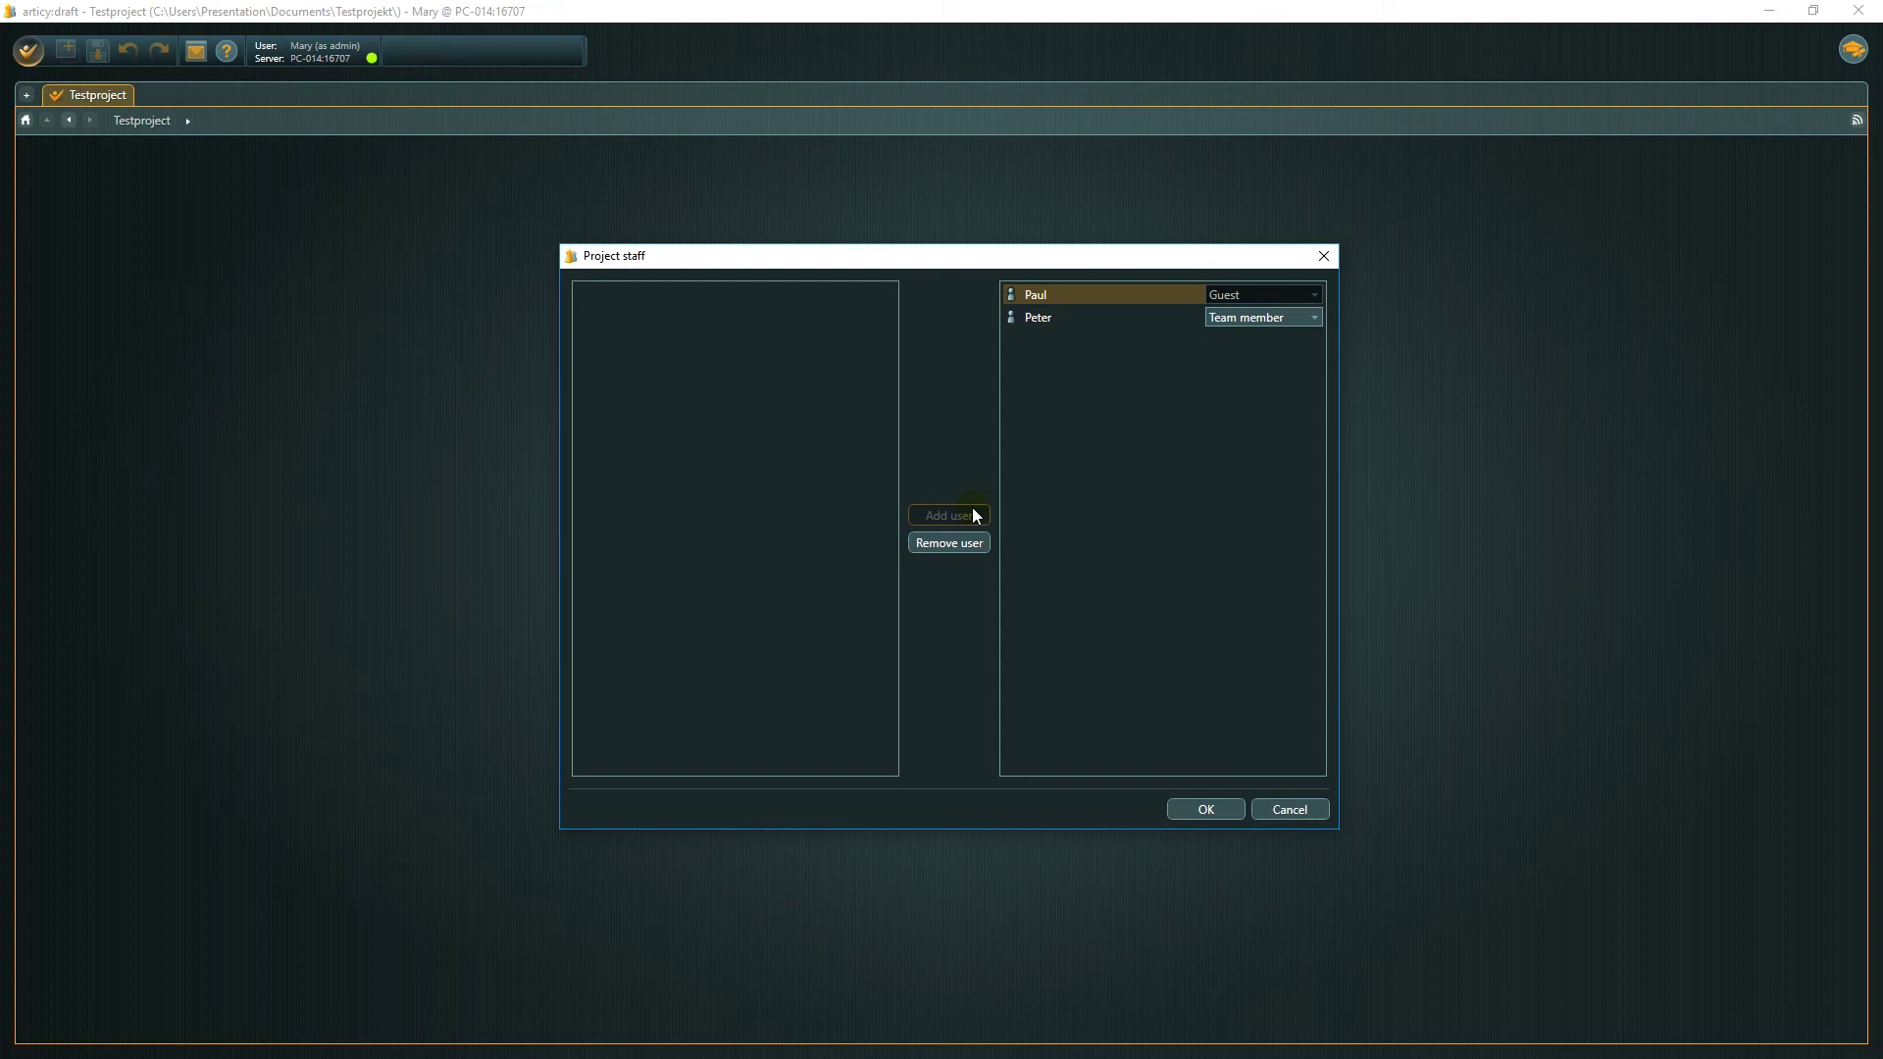
# Confirm the Project staff dialog with OK to save the staff assignments.
pyautogui.click(1195, 808)
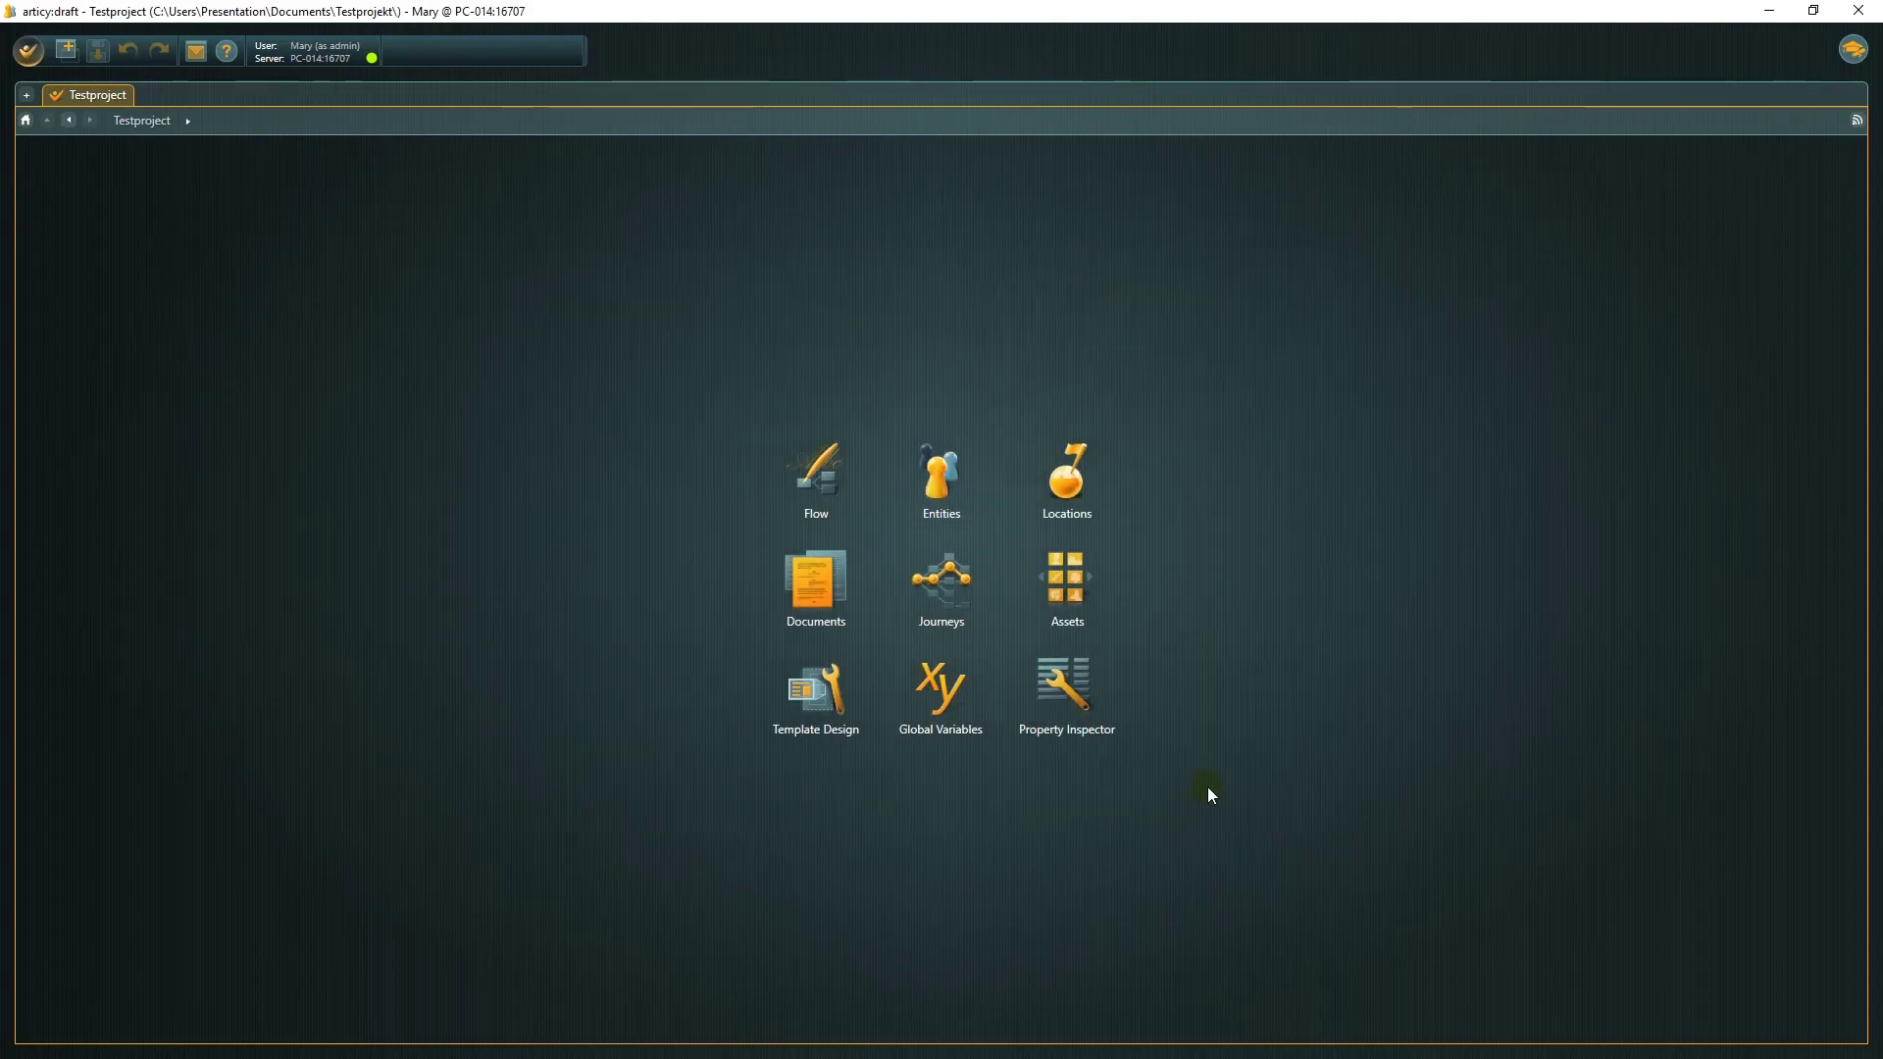